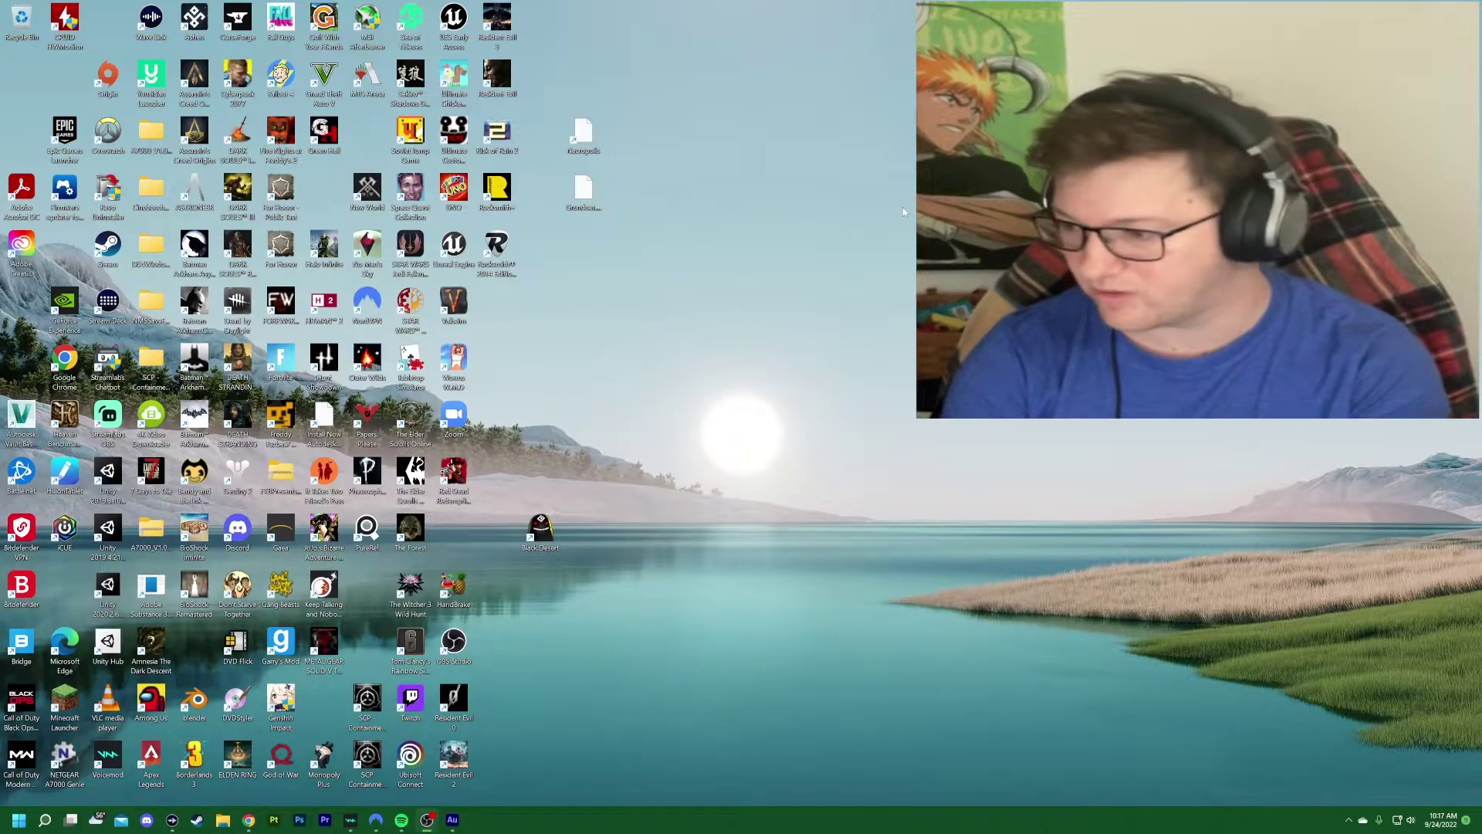
# Step: Launch File Explorer by searching for it from the Start menu
pyautogui.press('super')
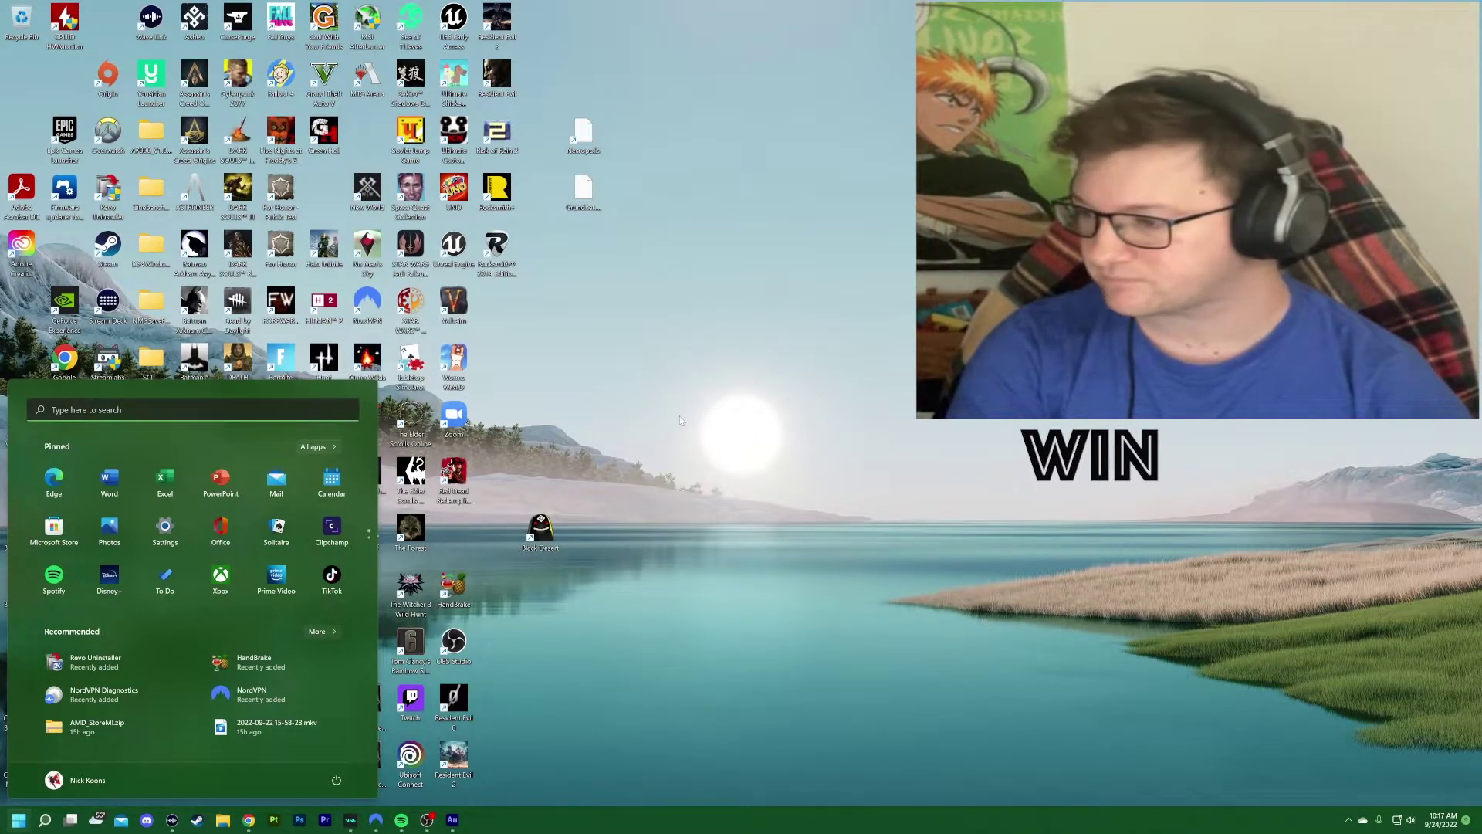
pyautogui.press('super')
pyautogui.press('super')
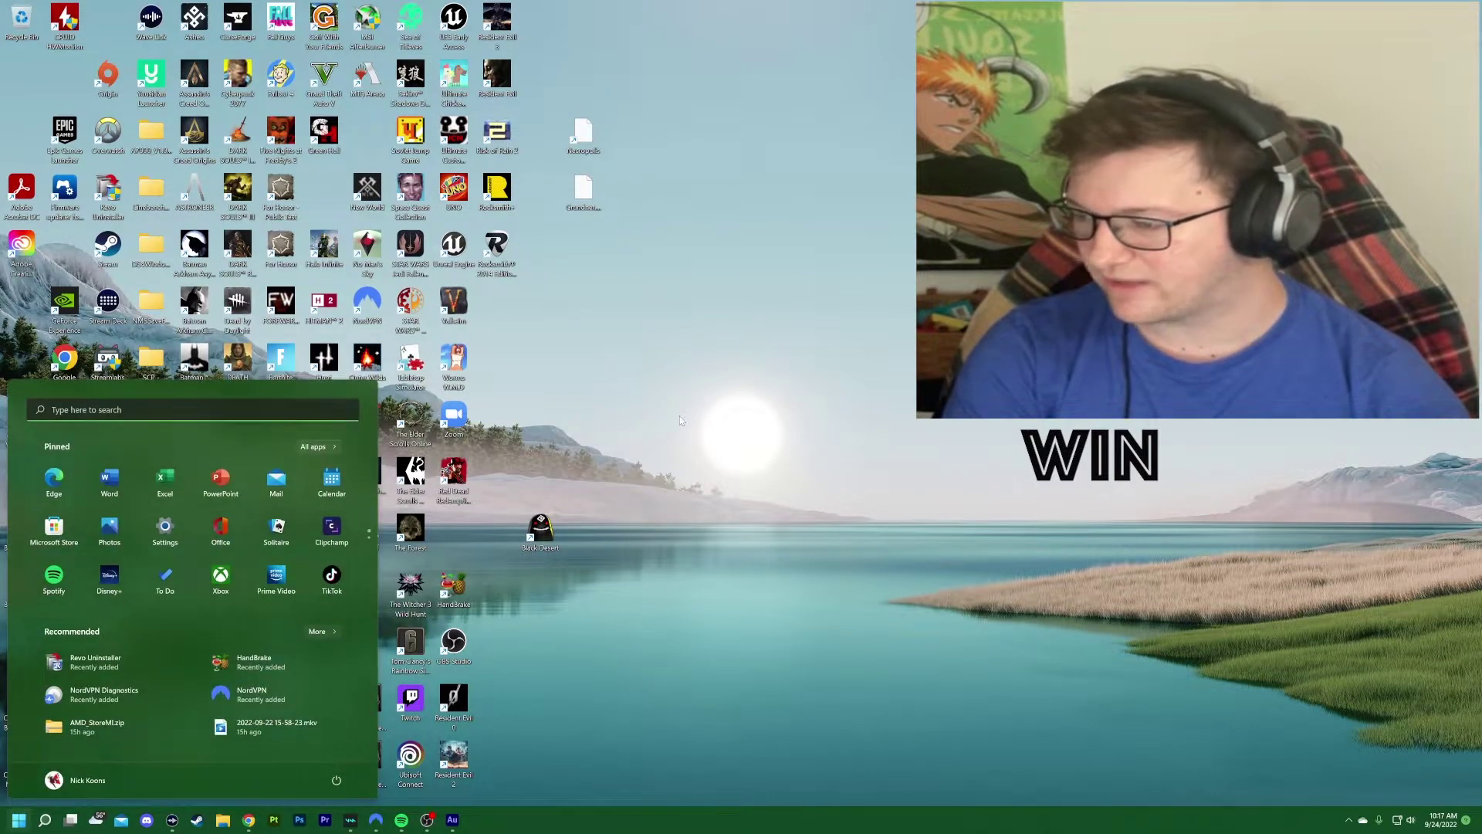
pyautogui.press('super')
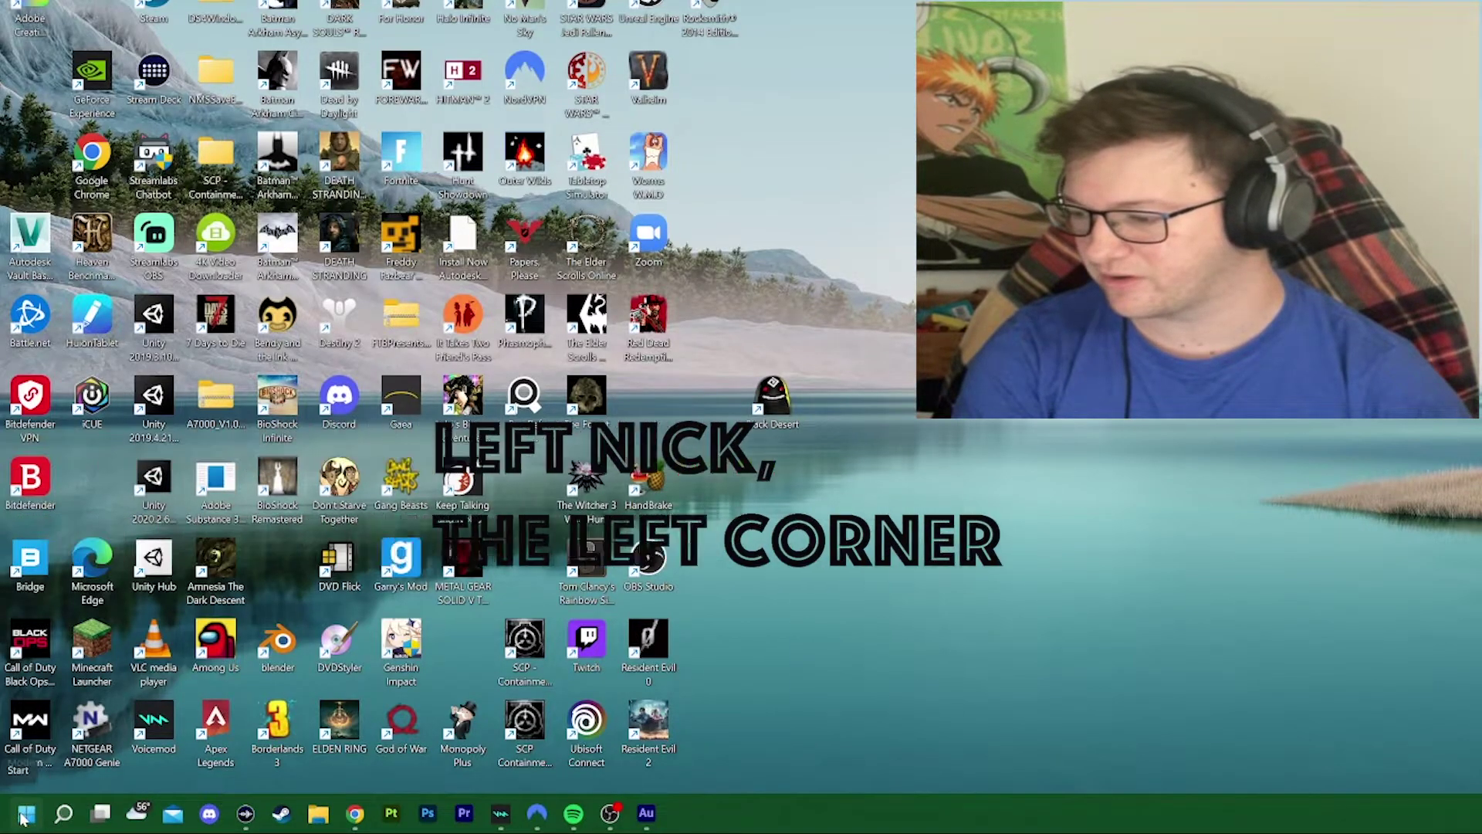
pyautogui.click(24, 814)
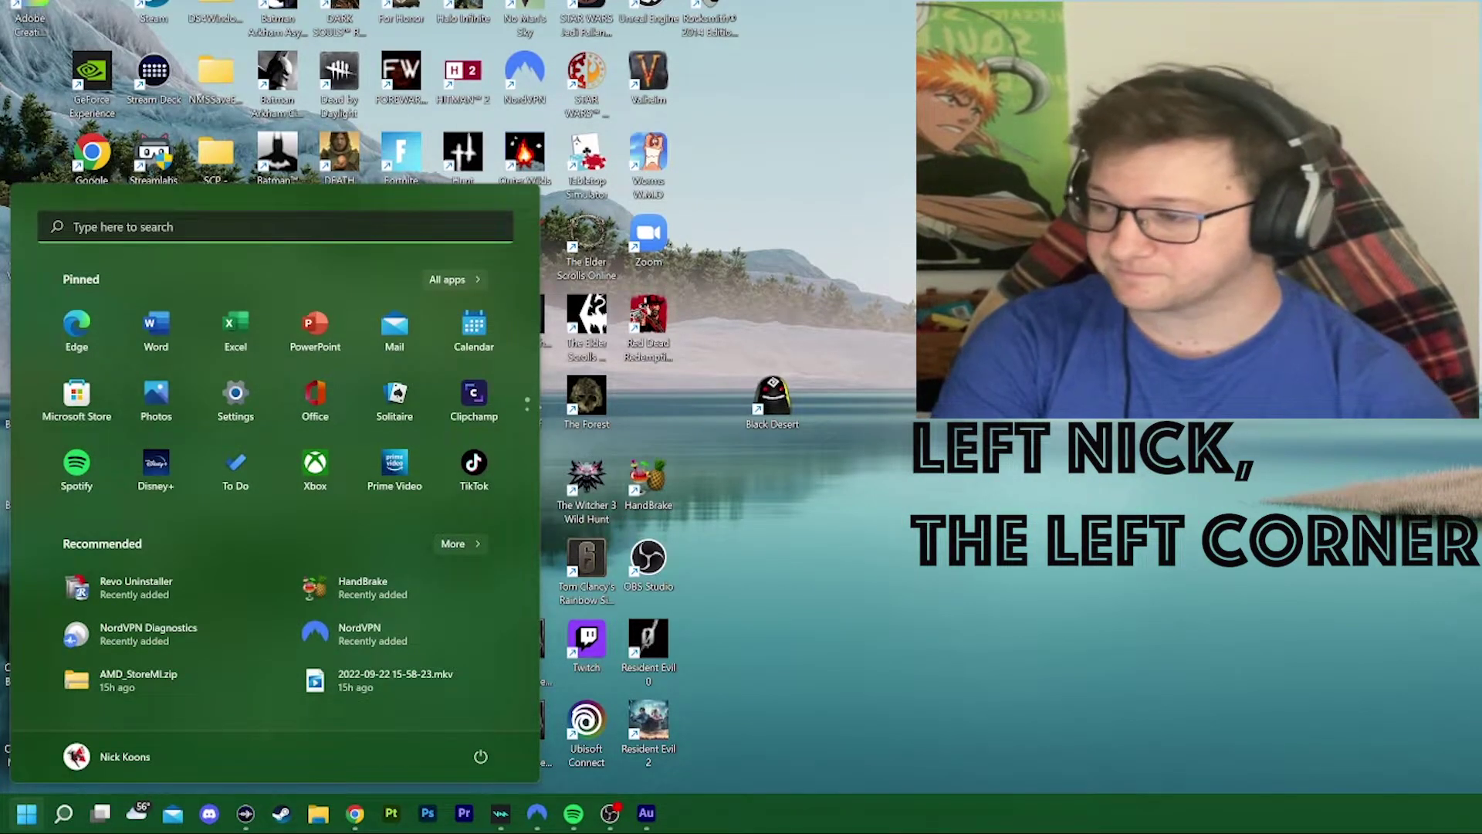
pyautogui.click(142, 227)
pyautogui.write('File Explorer')
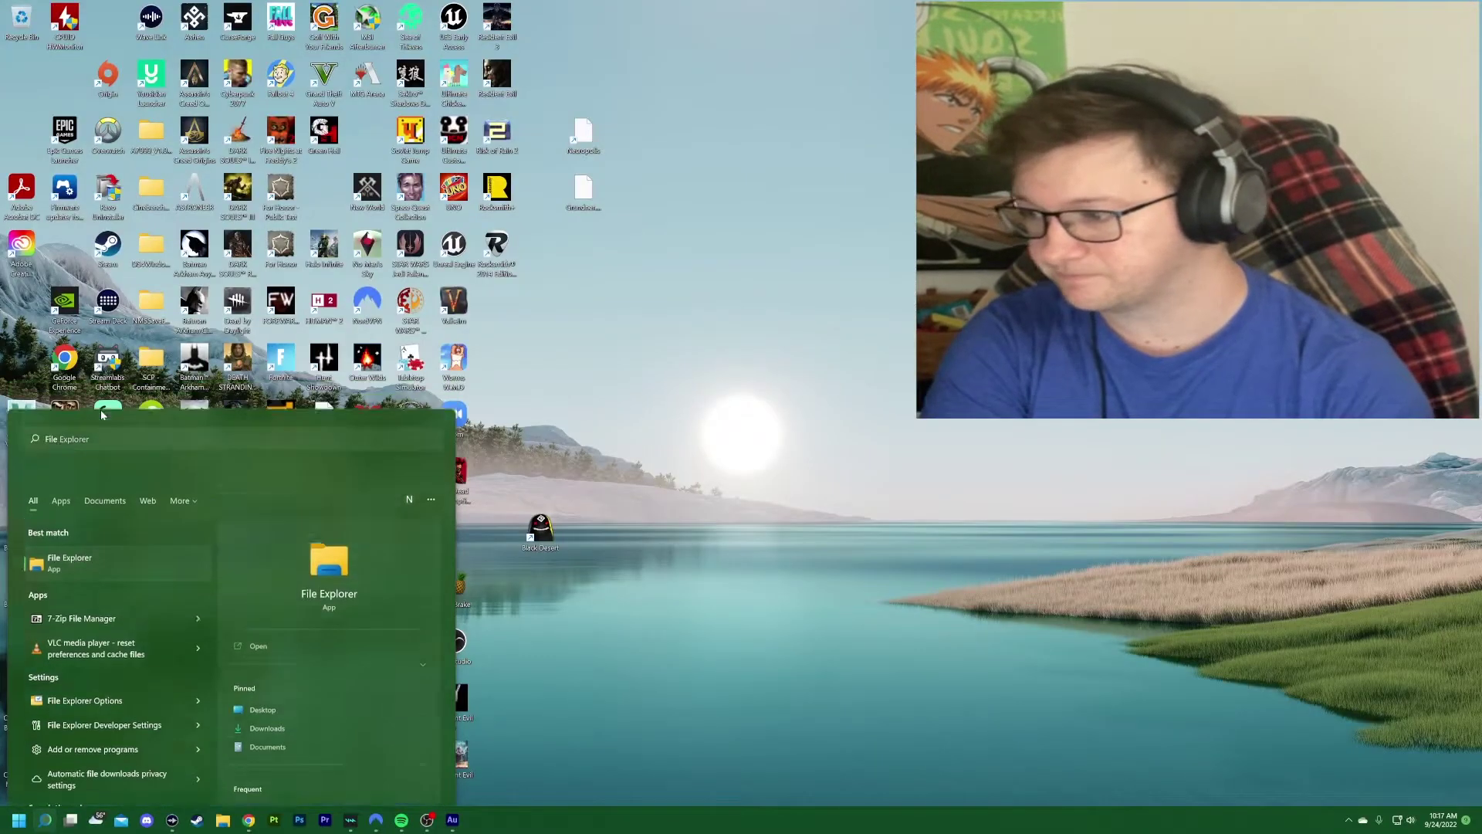
pyautogui.press('Return')
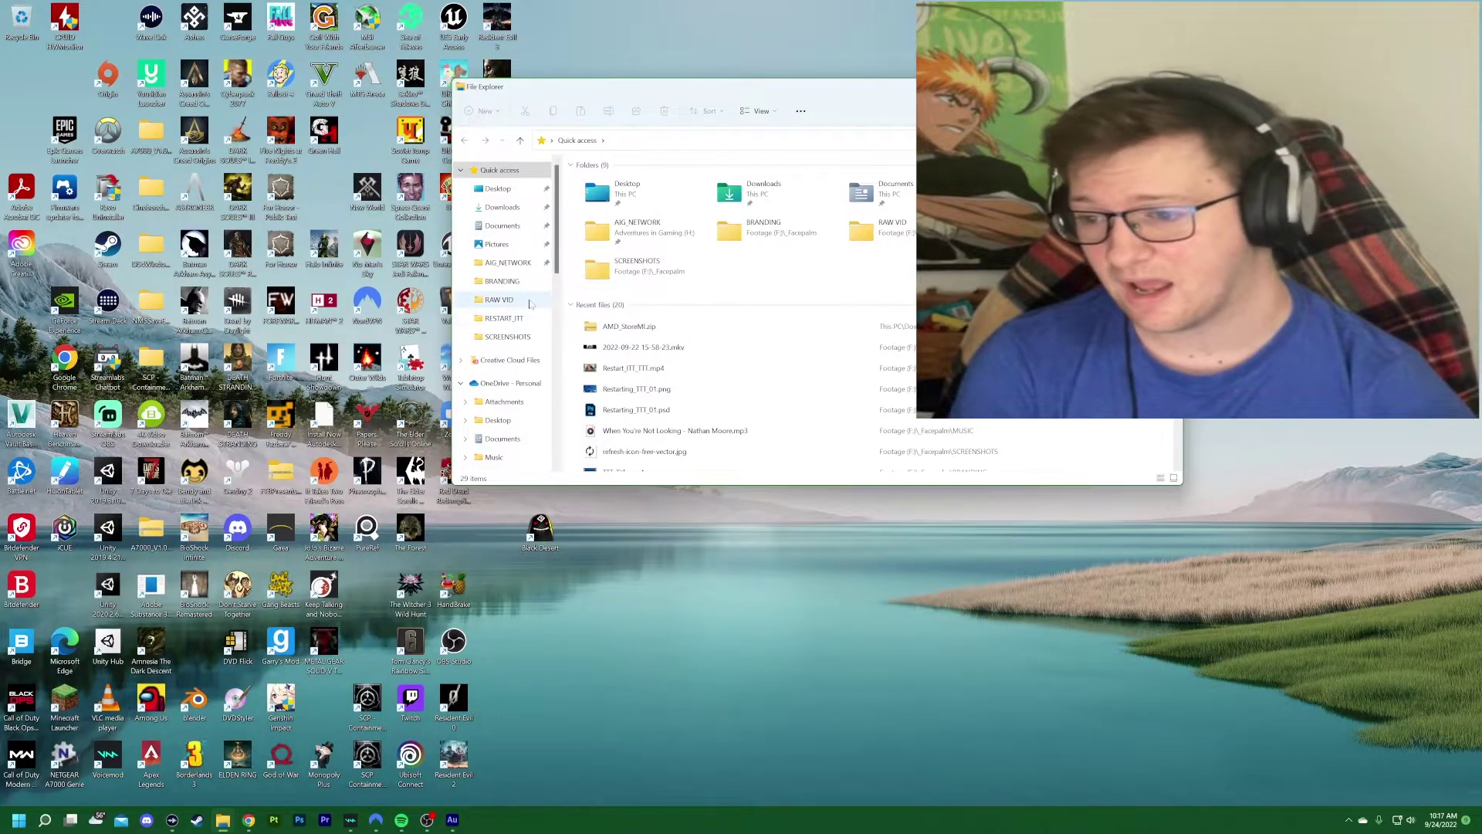
# Step: Show This PC's folders and drives in a maximized Explorer window
pyautogui.scroll(-2, 498, 310)
pyautogui.scroll(-1, 499, 311)
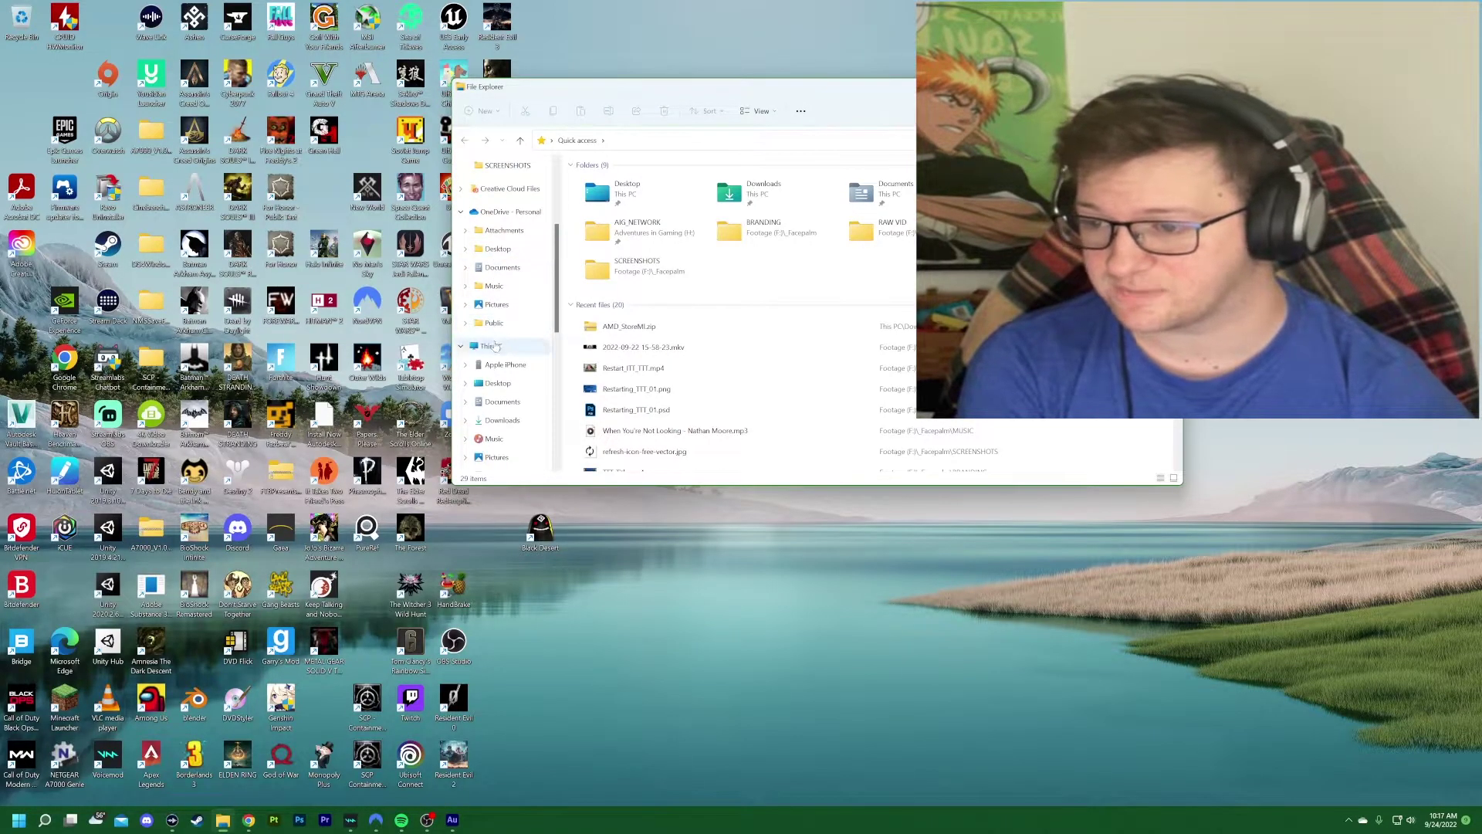
pyautogui.click(494, 347)
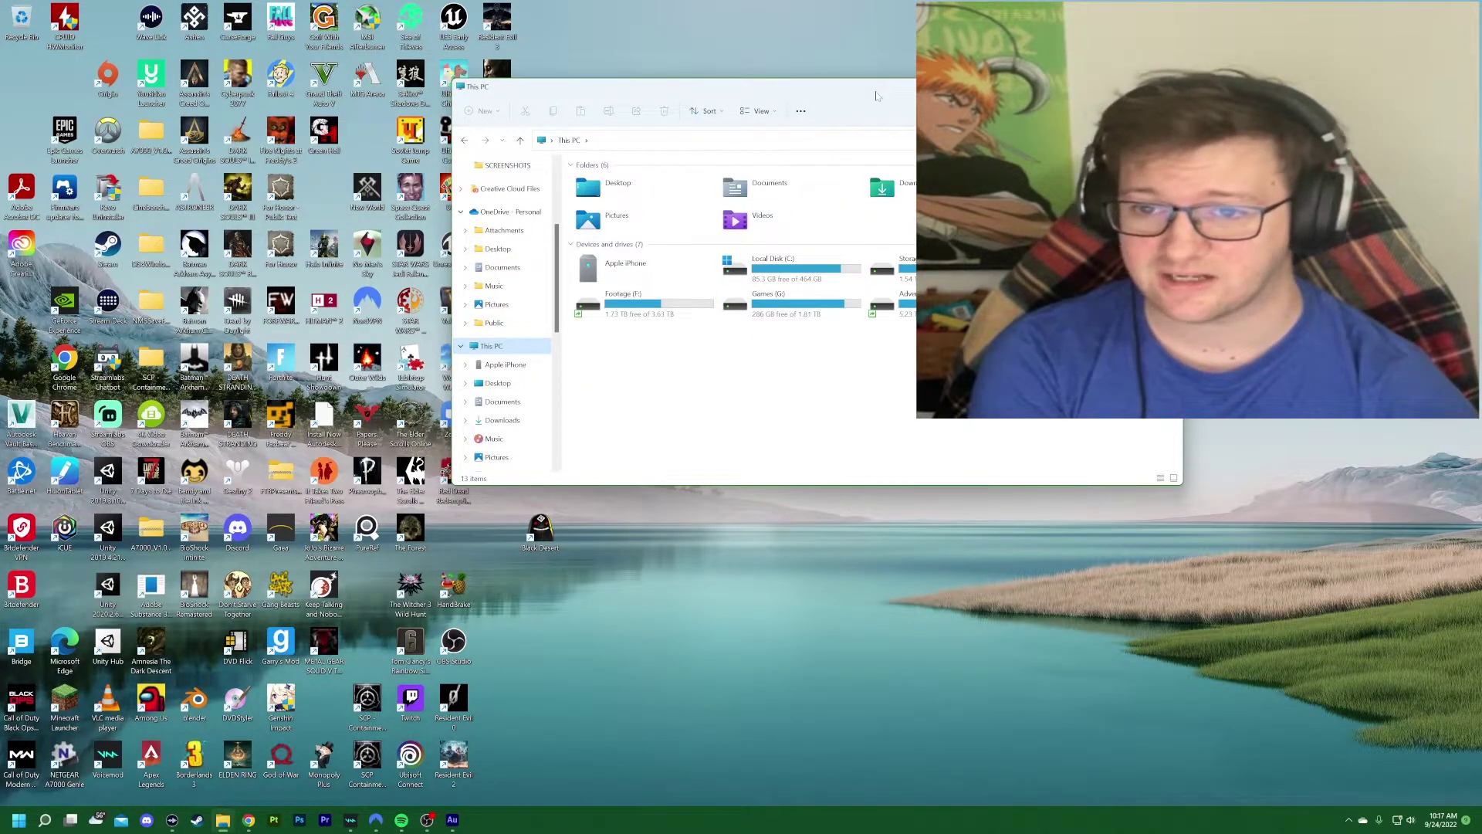
pyautogui.doubleClick(911, 87)
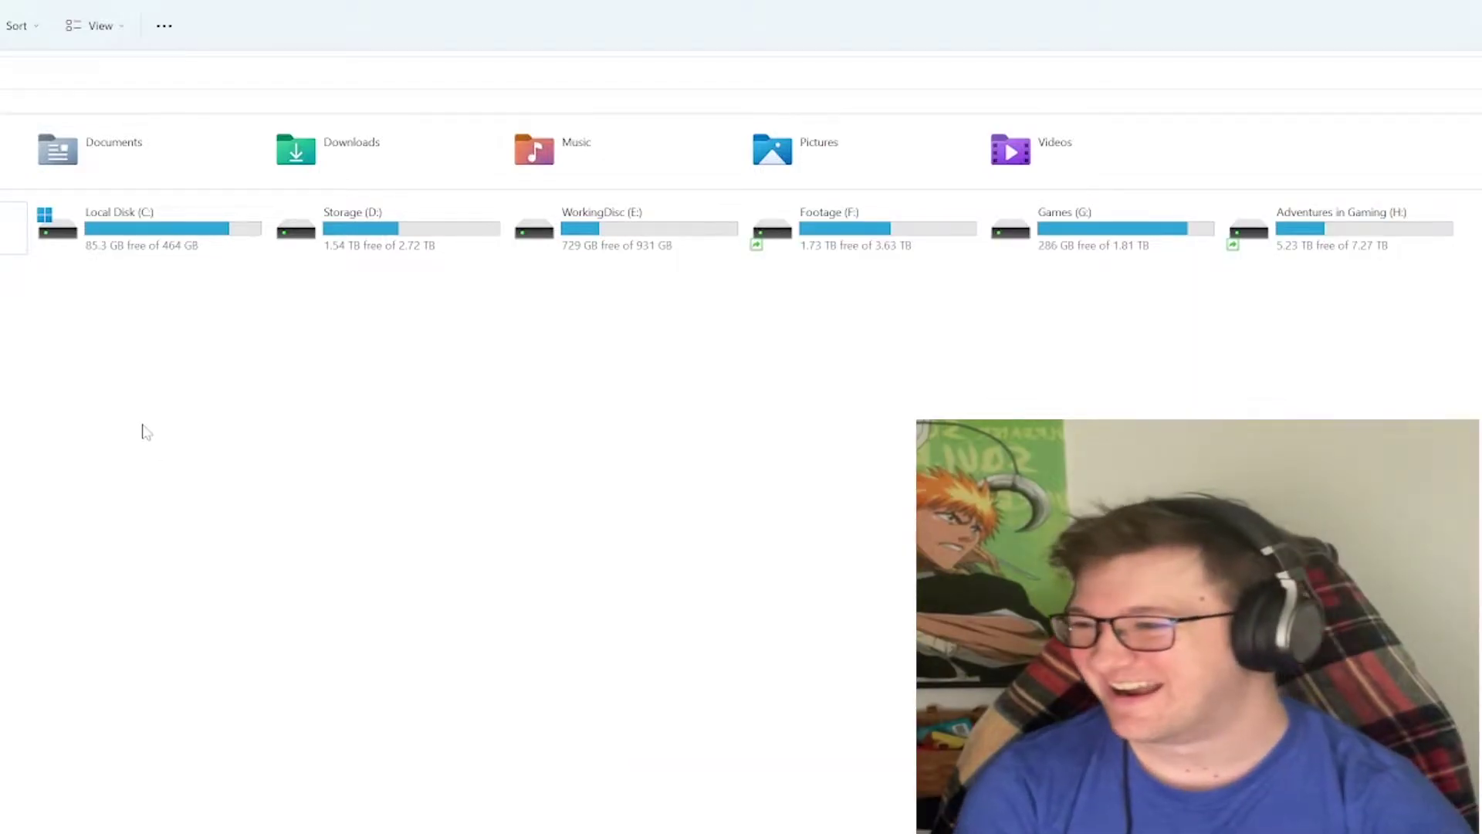
pyautogui.click(146, 248)
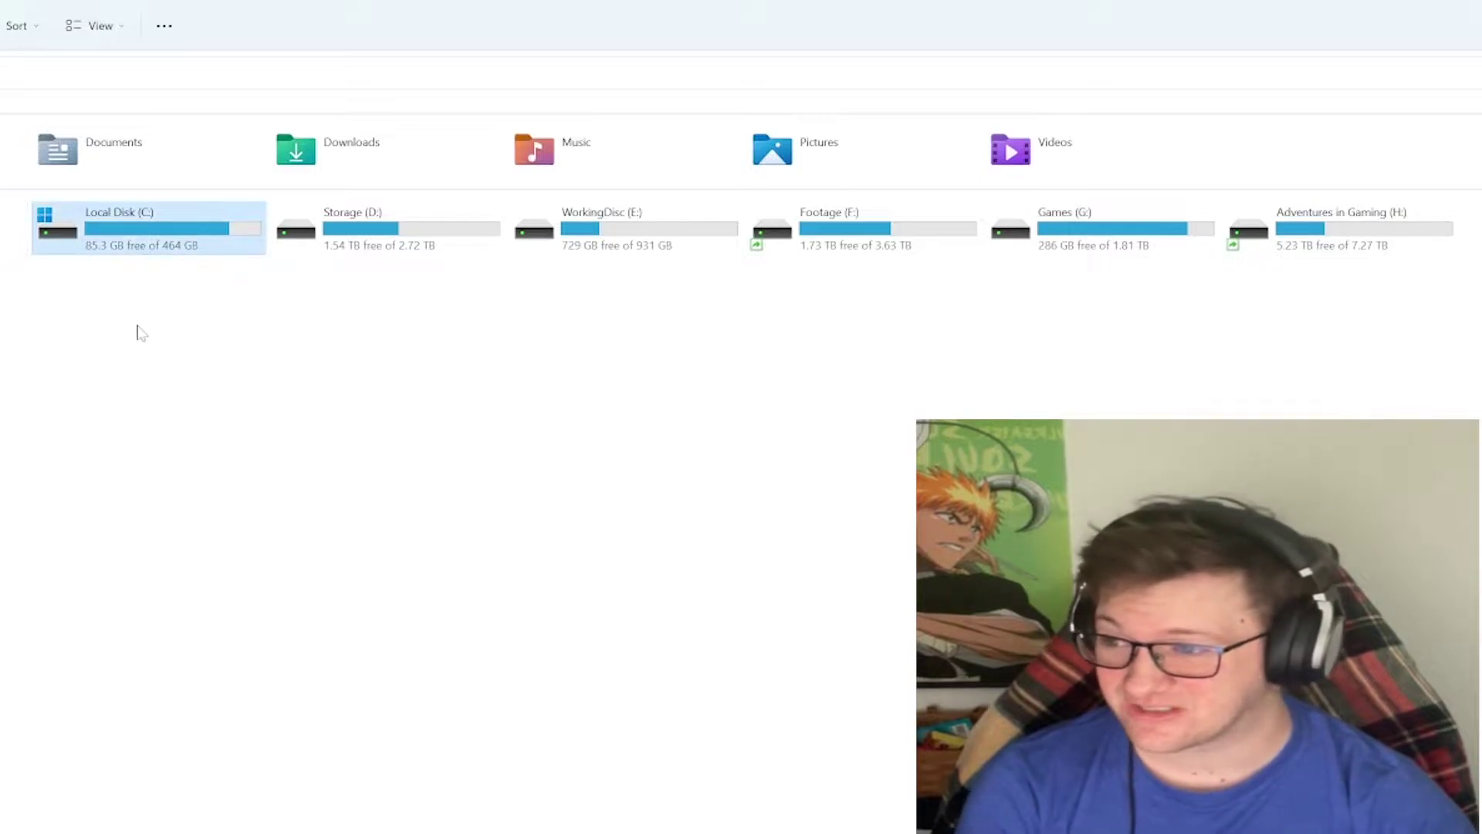
pyautogui.click(107, 275)
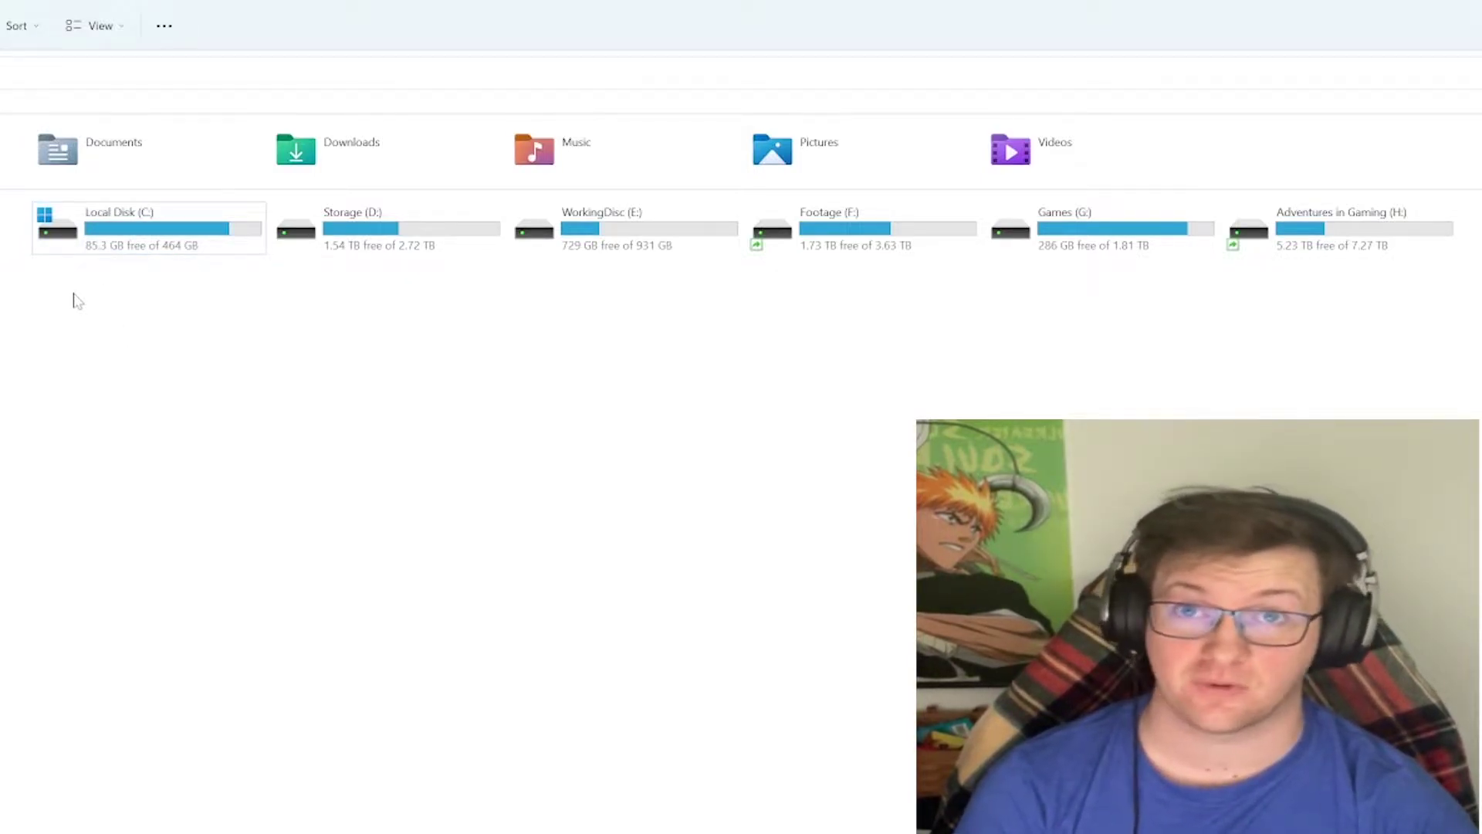
pyautogui.click(80, 260)
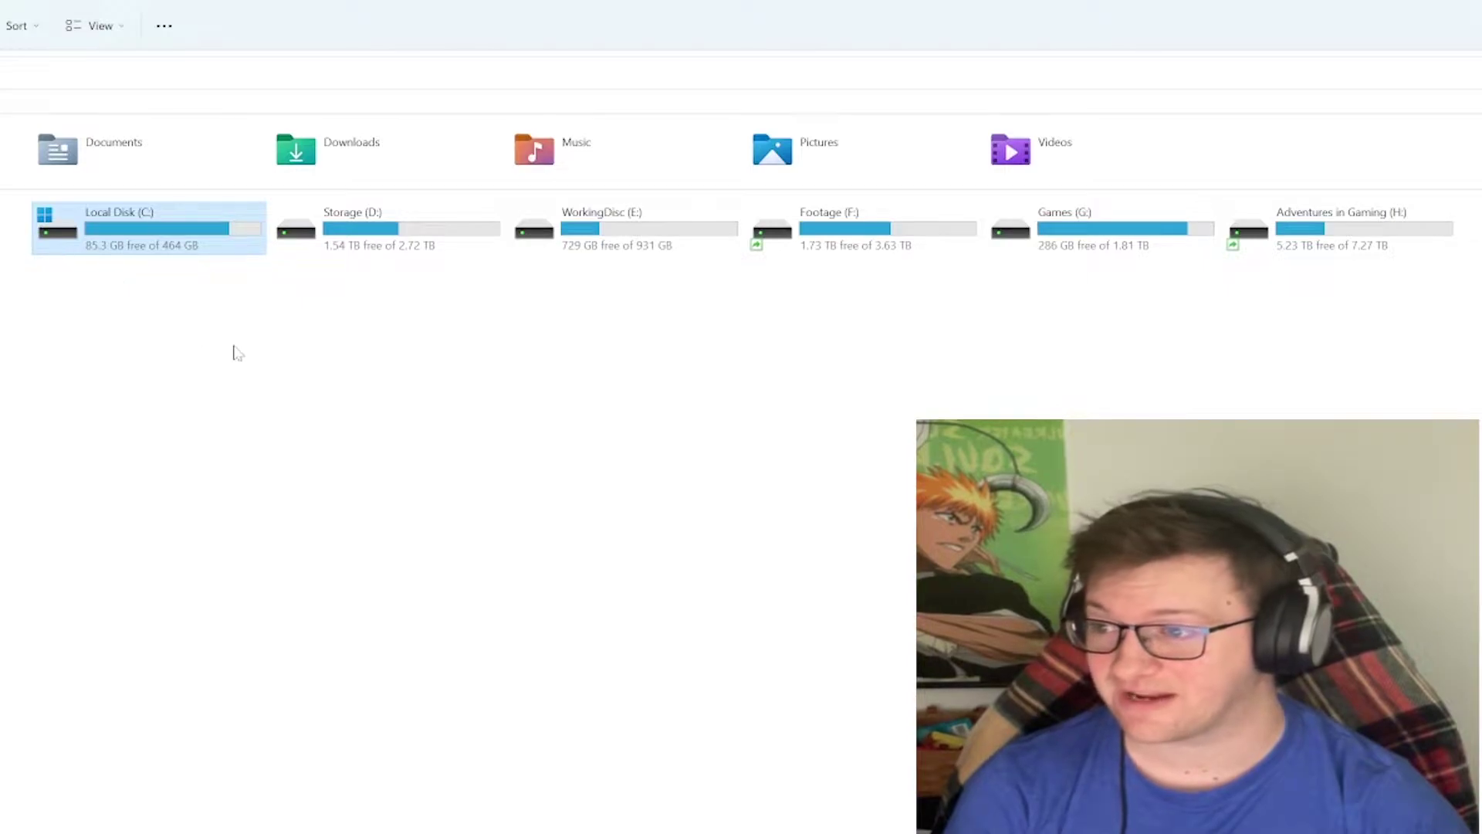
pyautogui.click(407, 340)
pyautogui.click(371, 248)
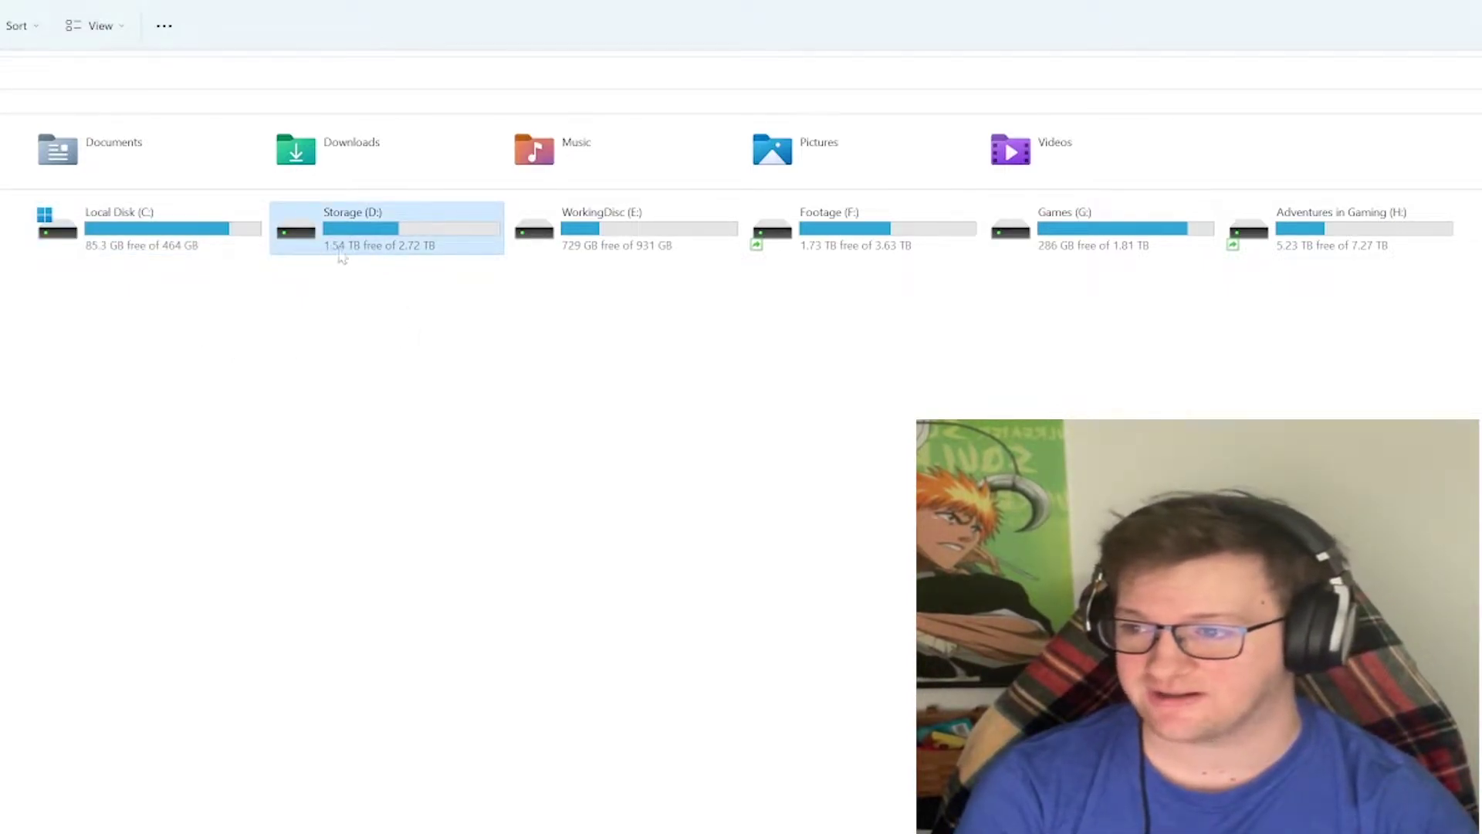
pyautogui.click(641, 249)
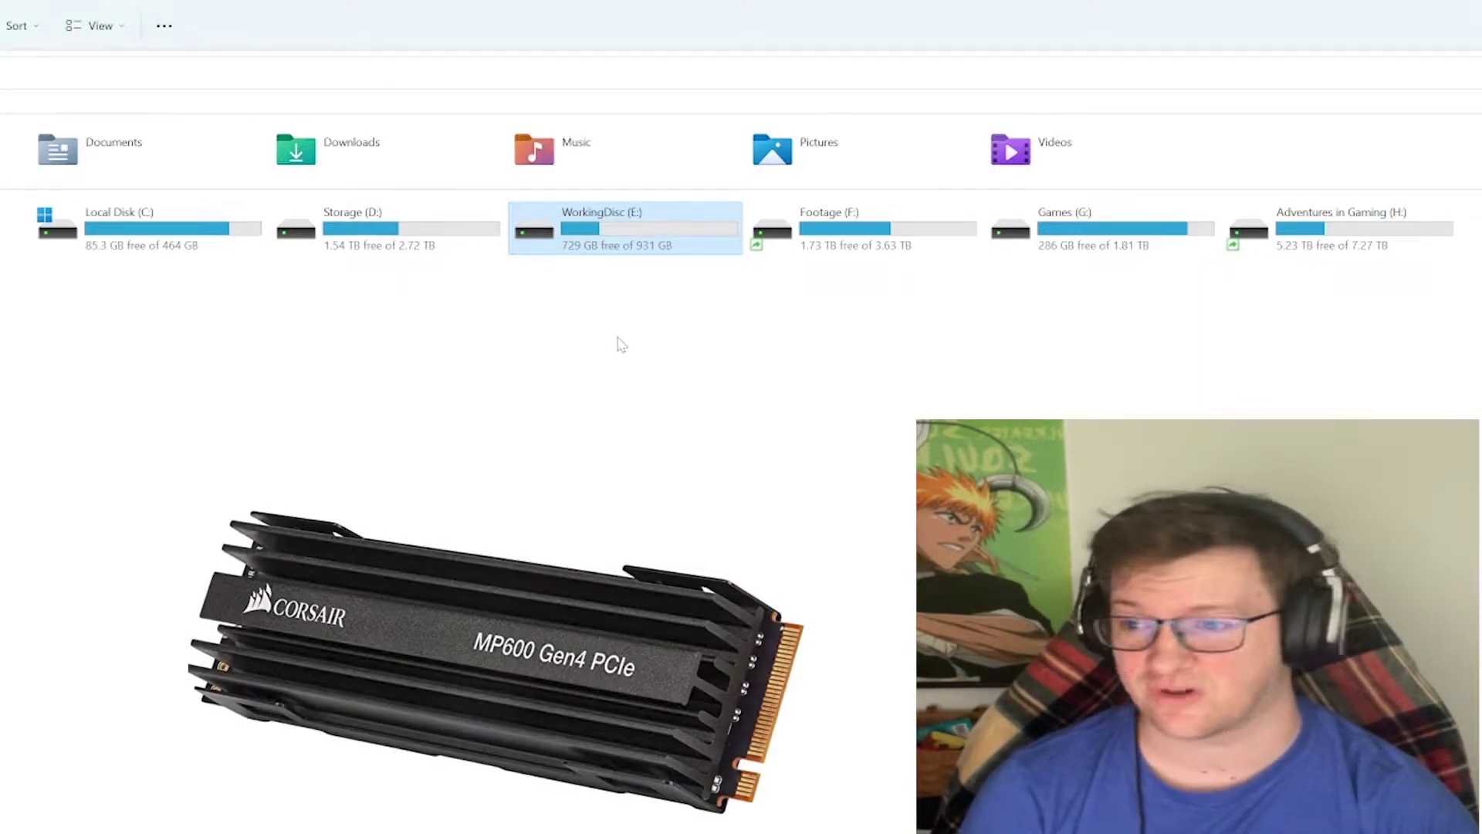
pyautogui.click(621, 344)
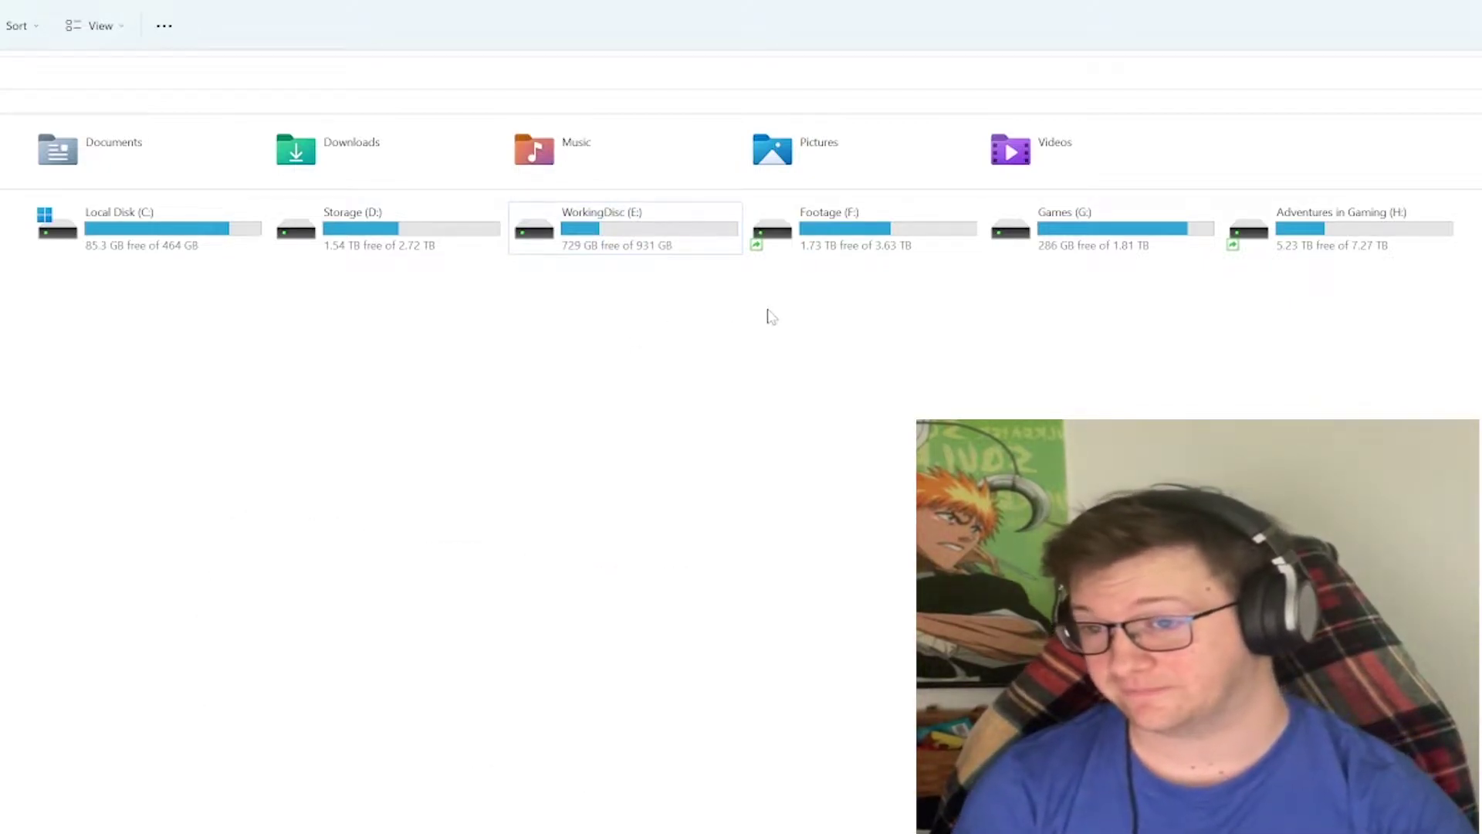
pyautogui.click(1115, 249)
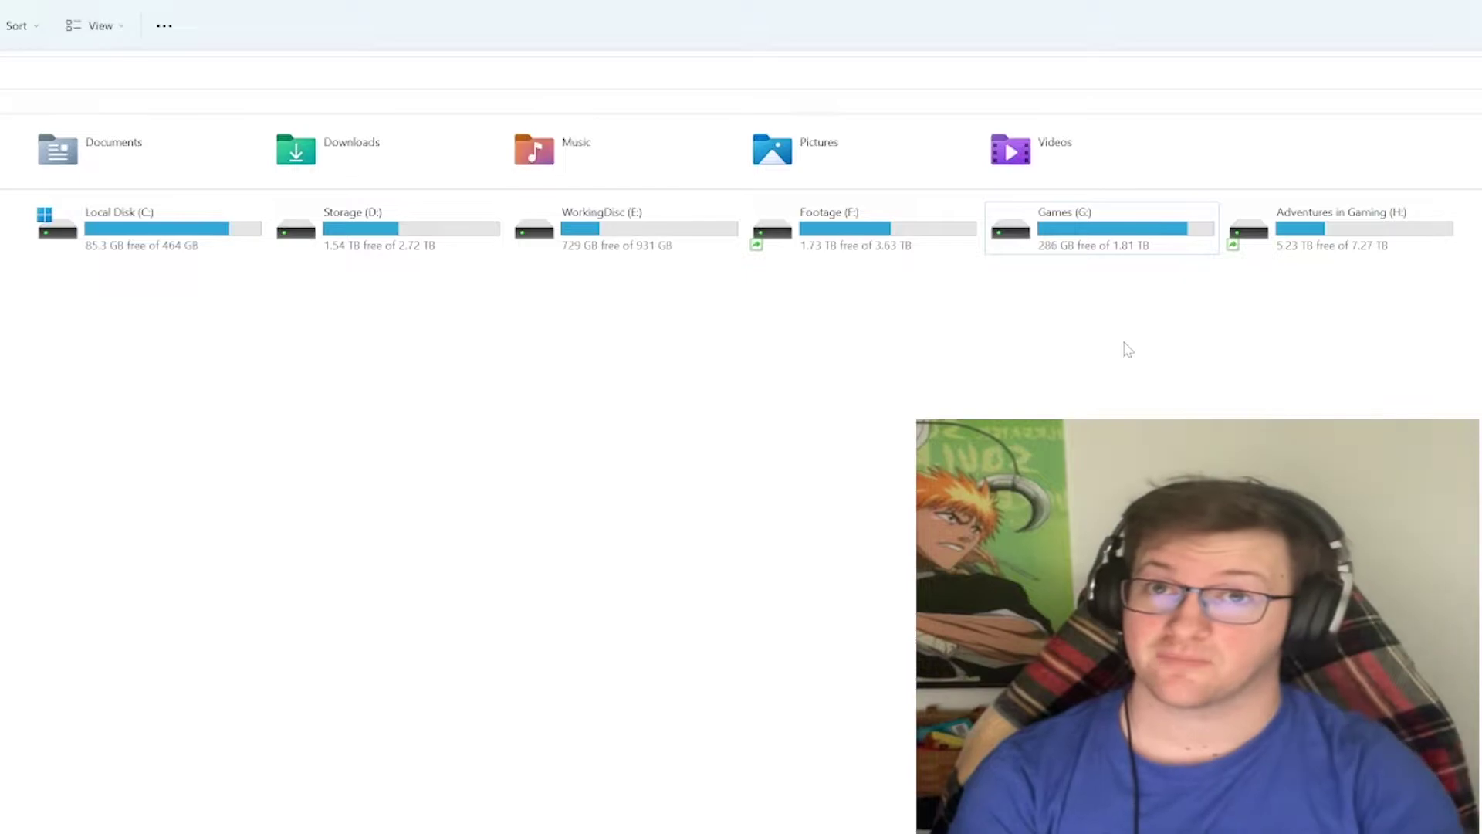
pyautogui.click(800, 255)
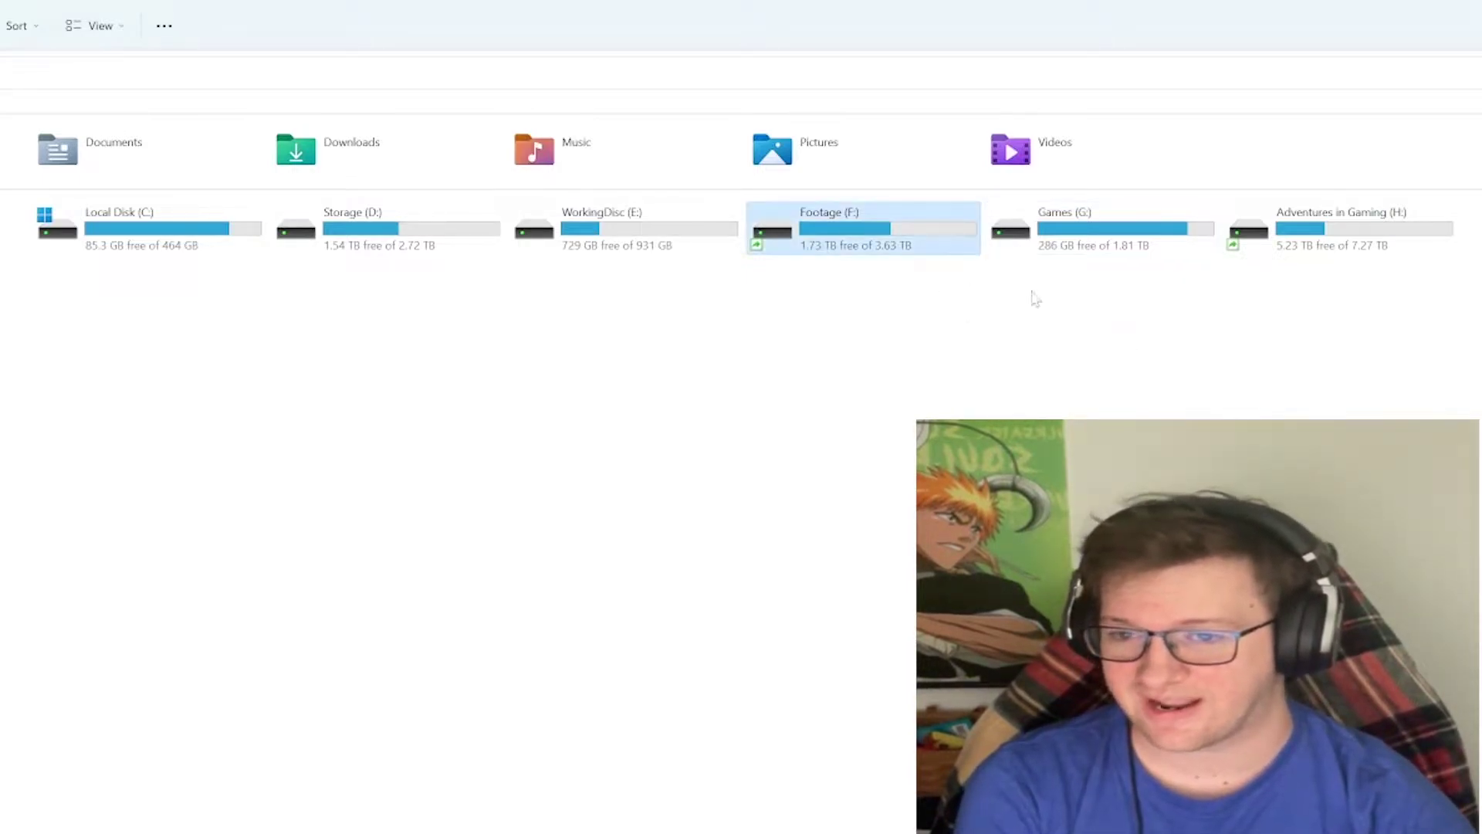
pyautogui.click(1314, 247)
pyautogui.click(454, 253)
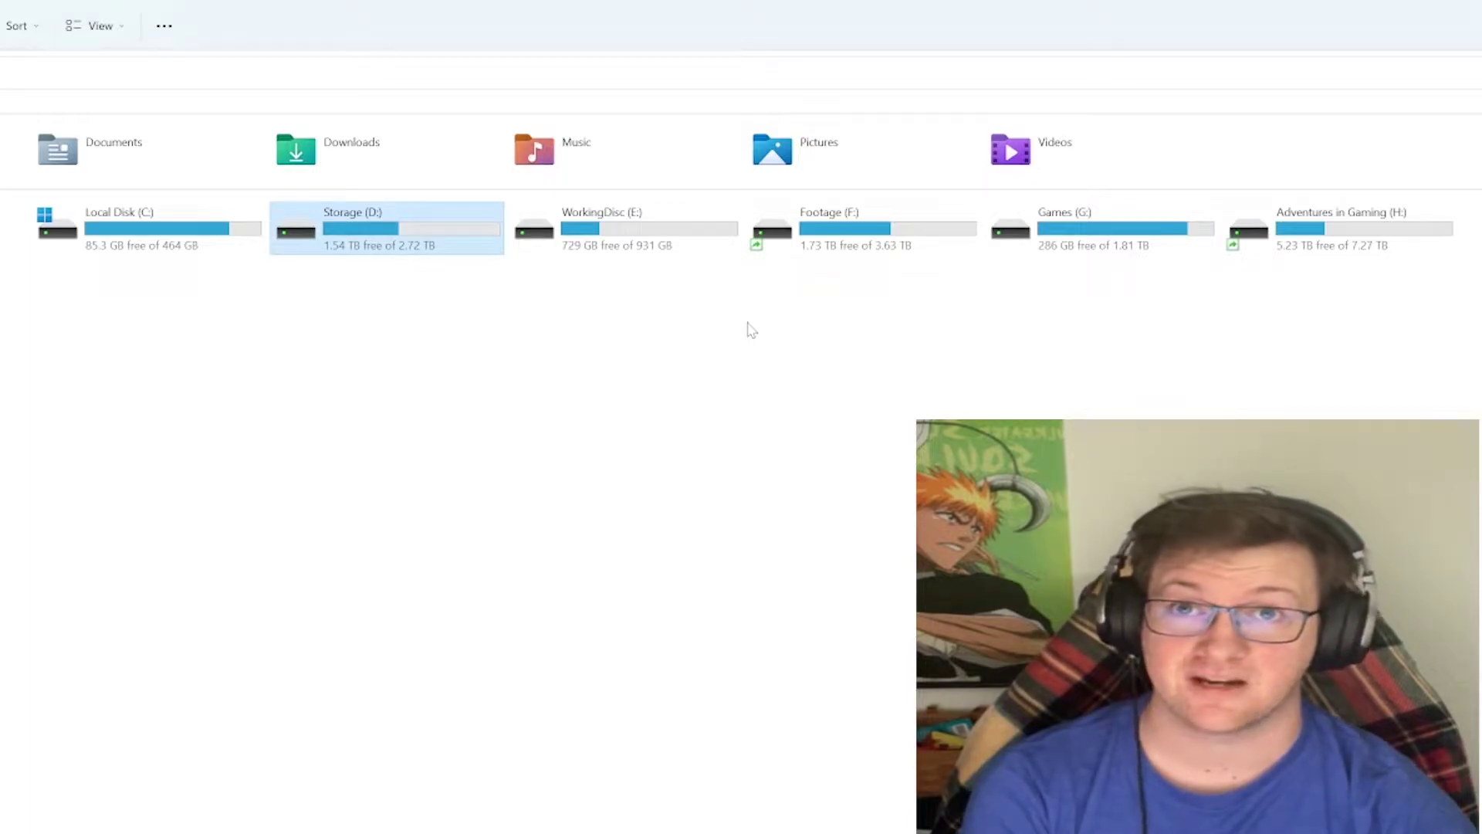
pyautogui.click(842, 247)
pyautogui.click(1312, 301)
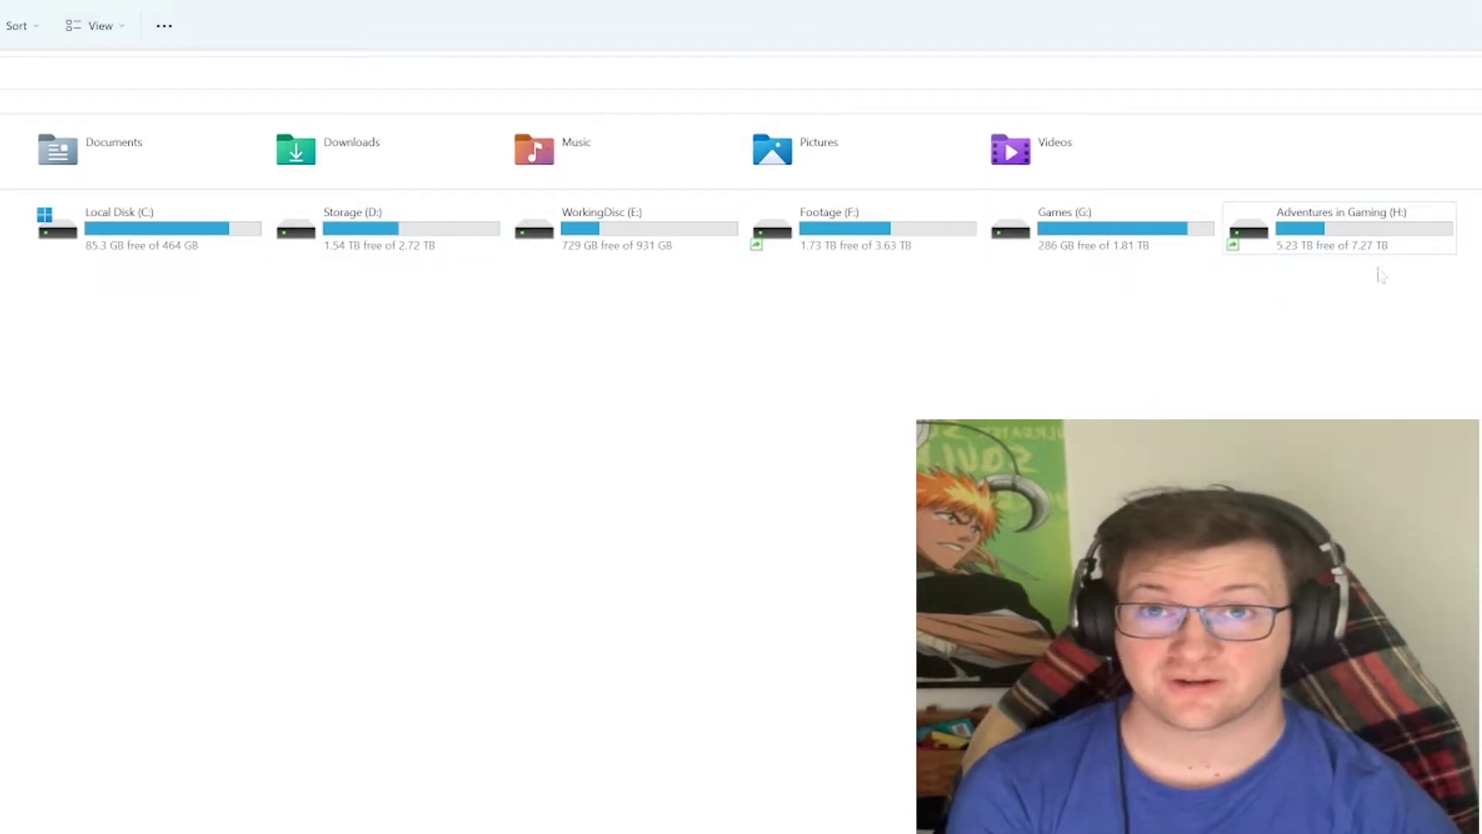
pyautogui.click(1344, 221)
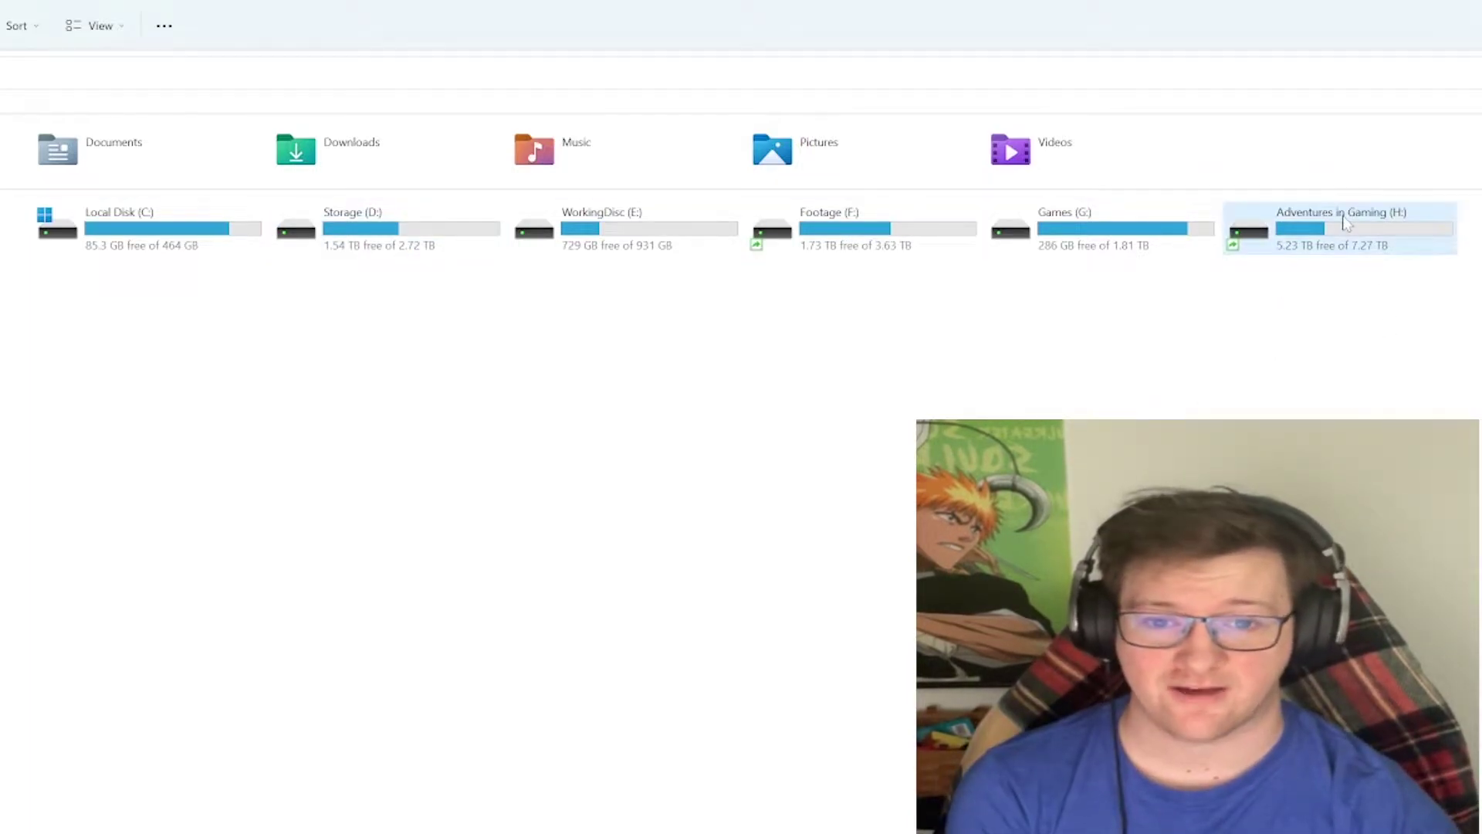
pyautogui.click(1397, 350)
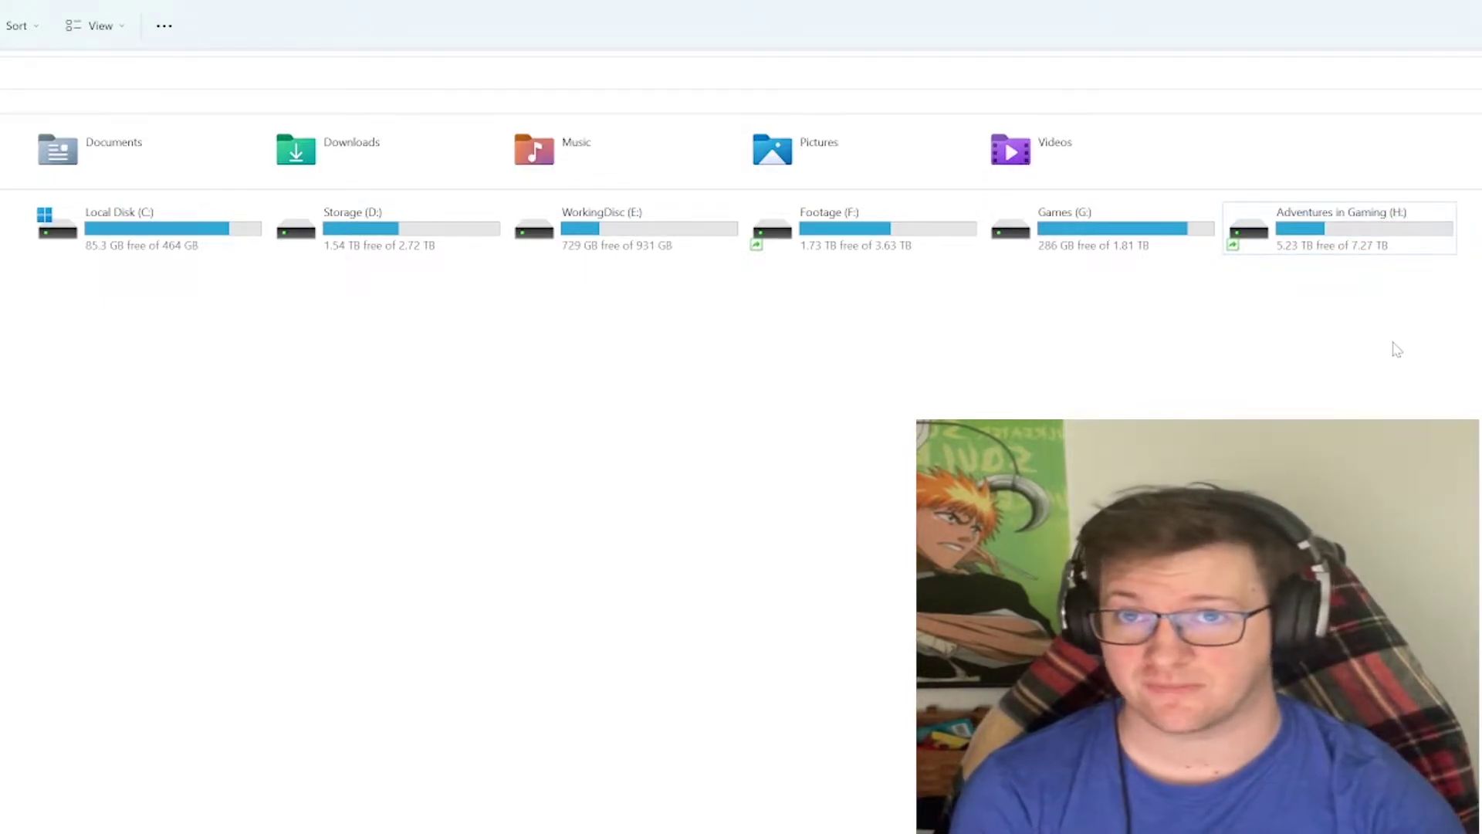
pyautogui.click(900, 253)
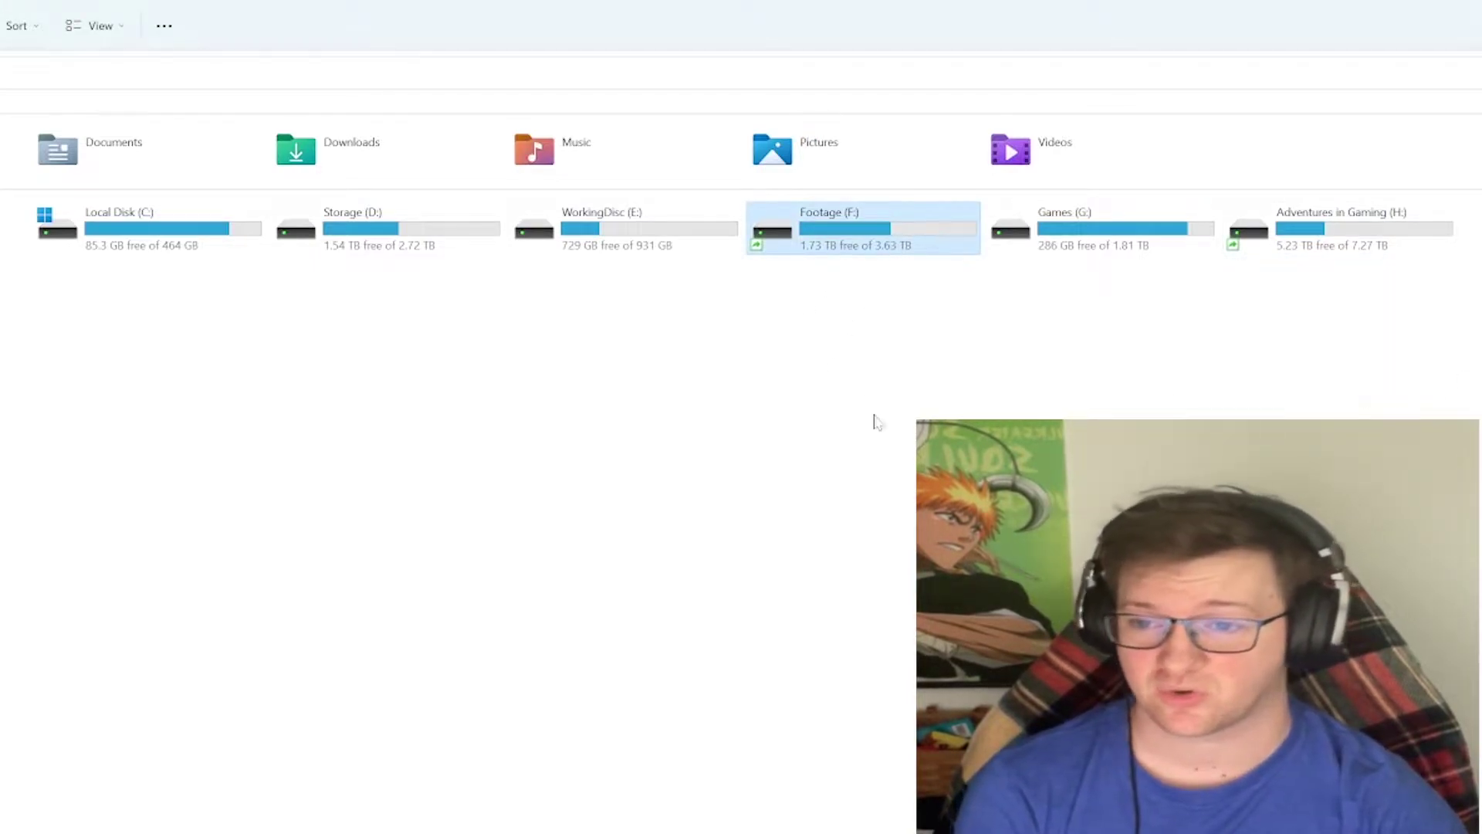
pyautogui.click(870, 321)
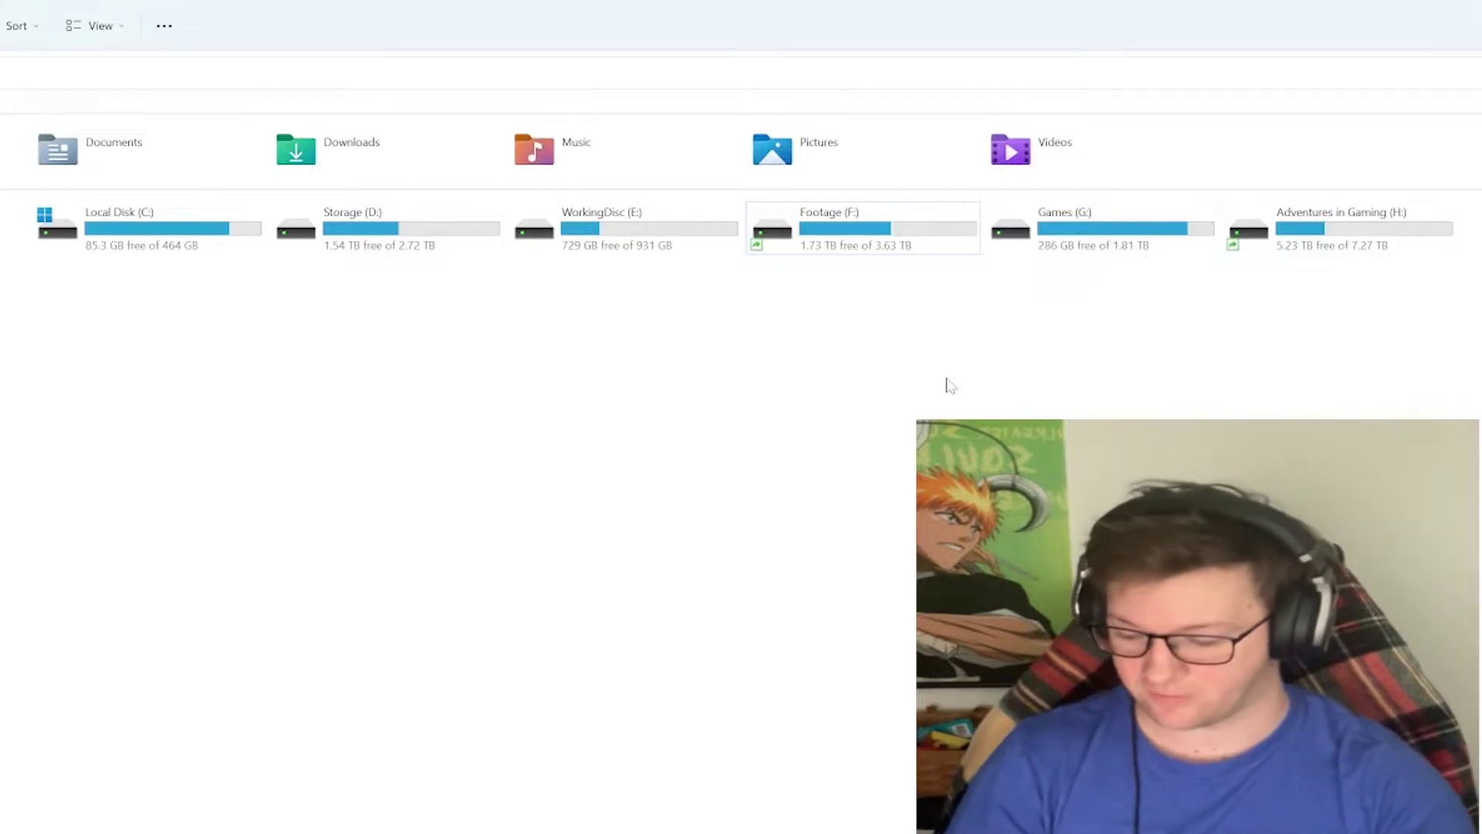
pyautogui.press('super')
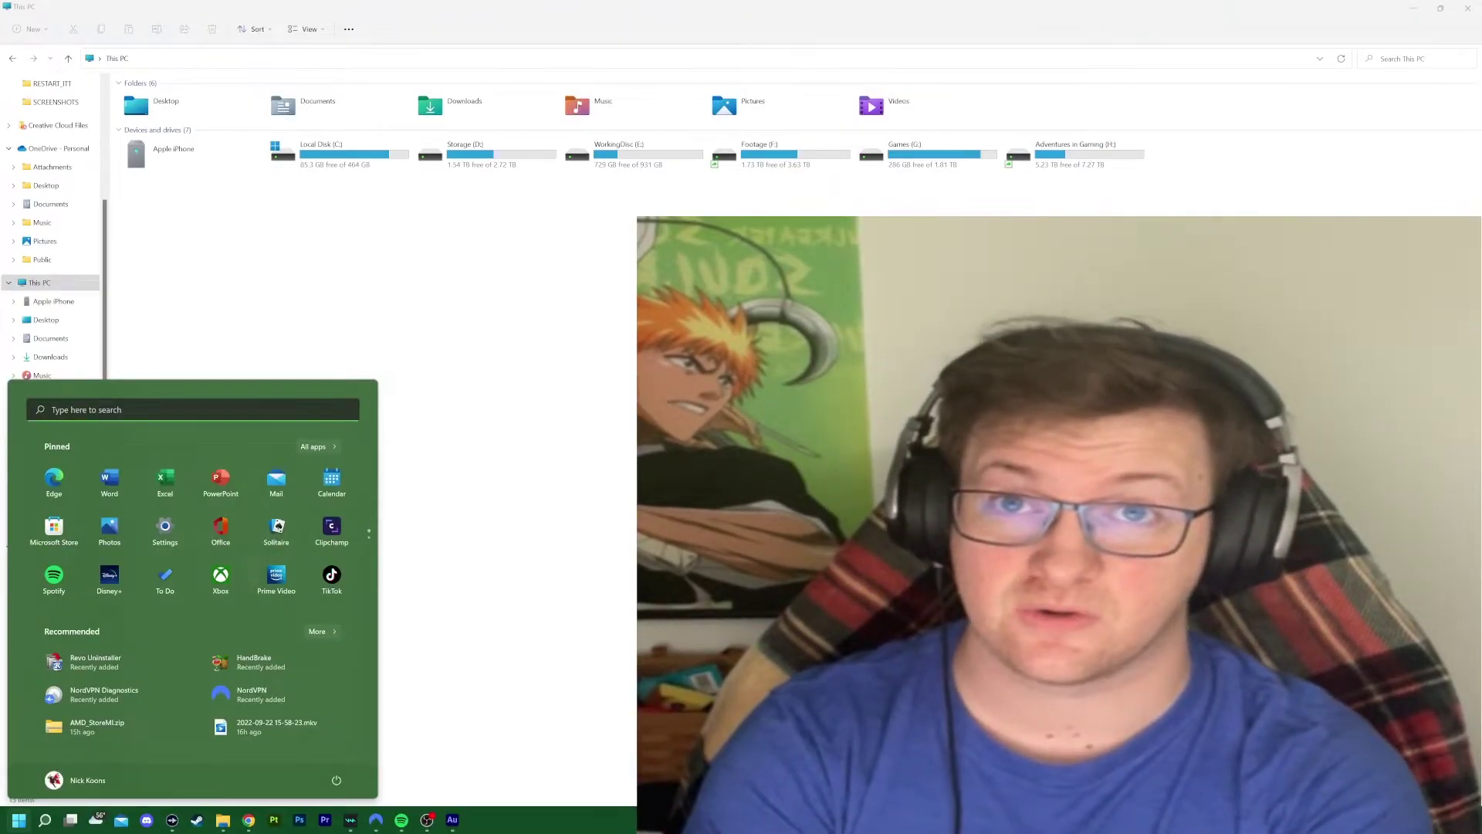
# Step: Launch the Settings app by searching 'set' from Start
pyautogui.press('super')
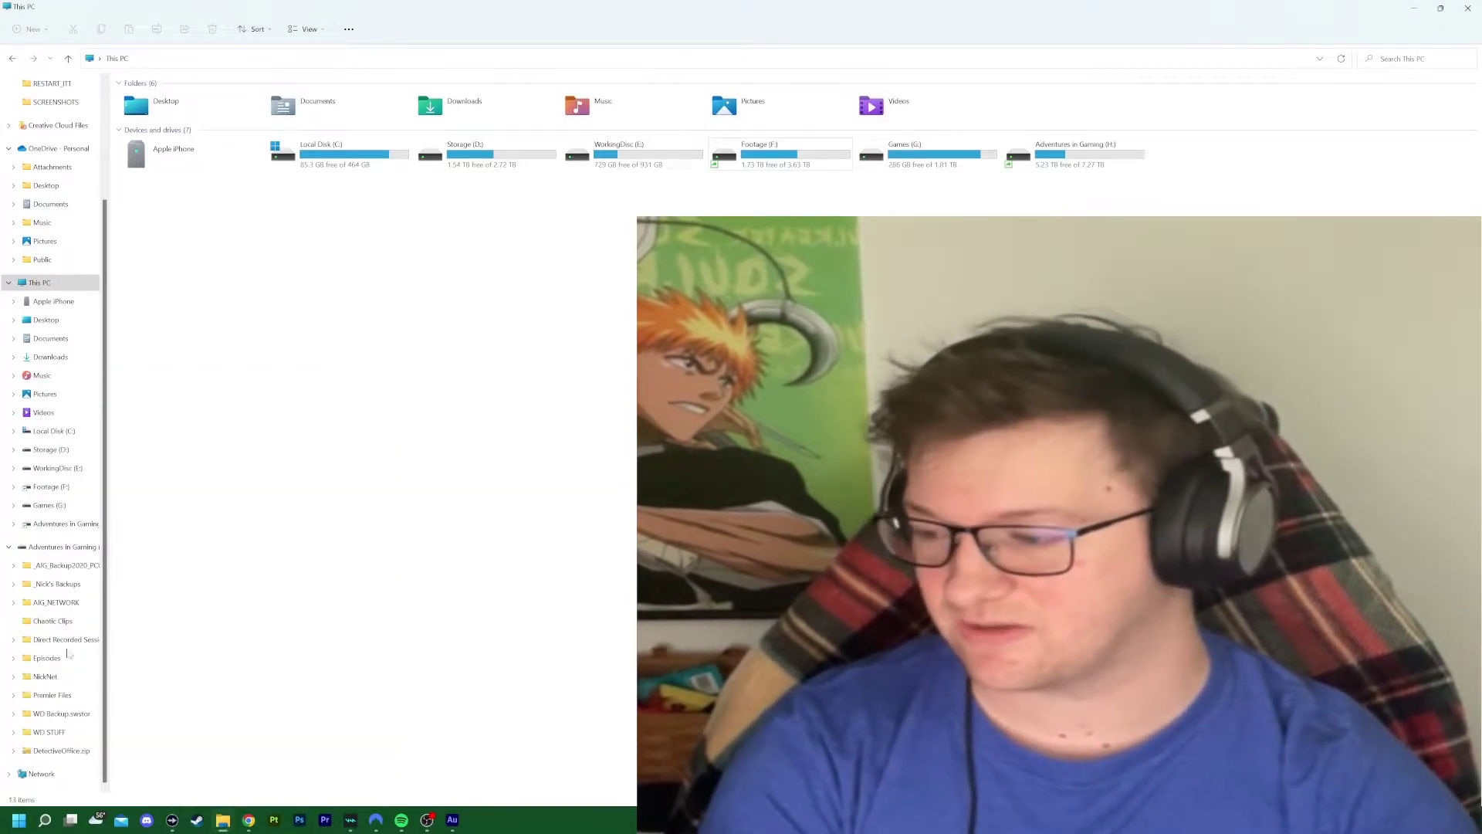
pyautogui.click(18, 822)
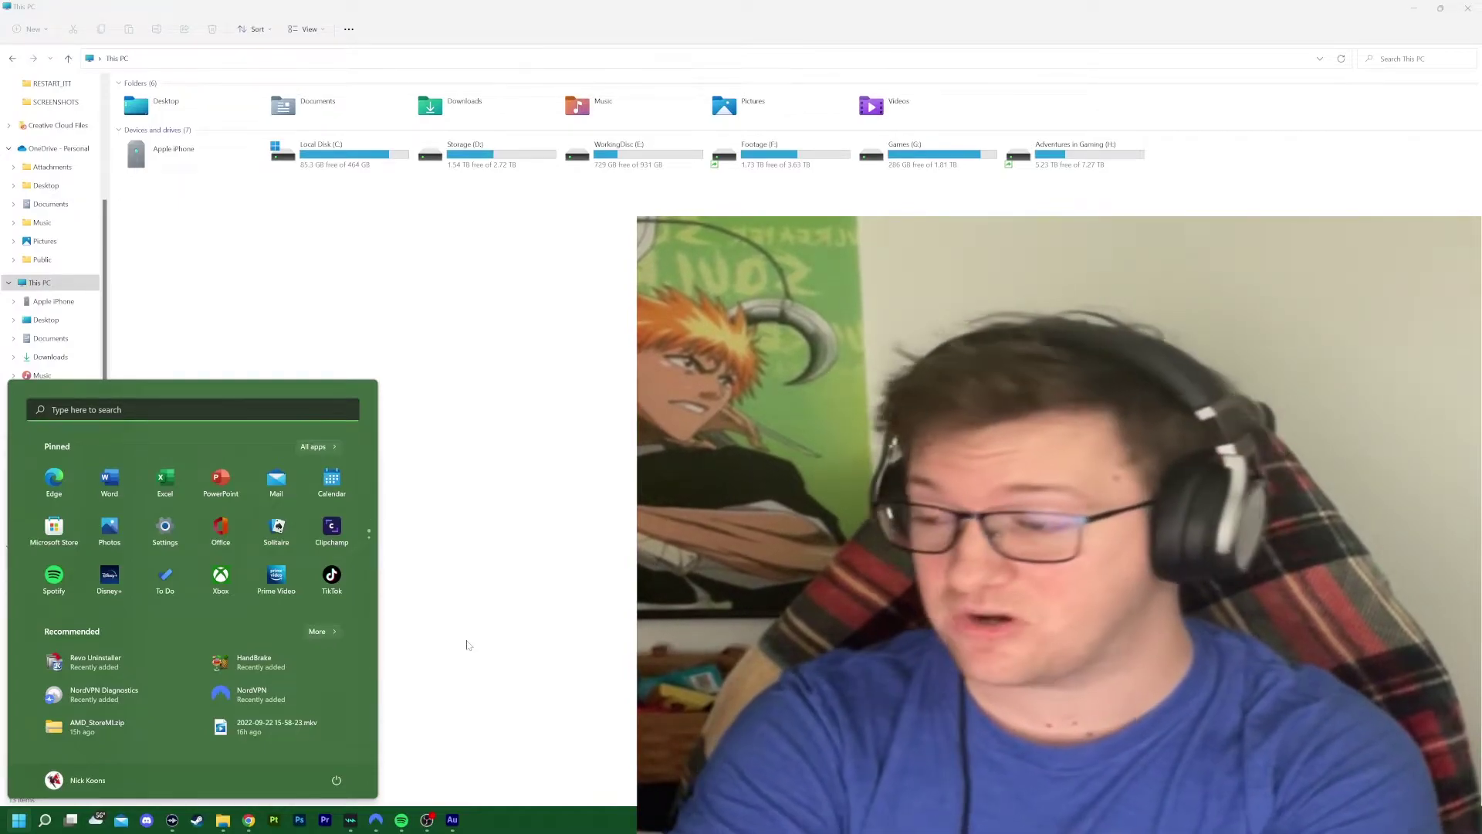
pyautogui.write('set')
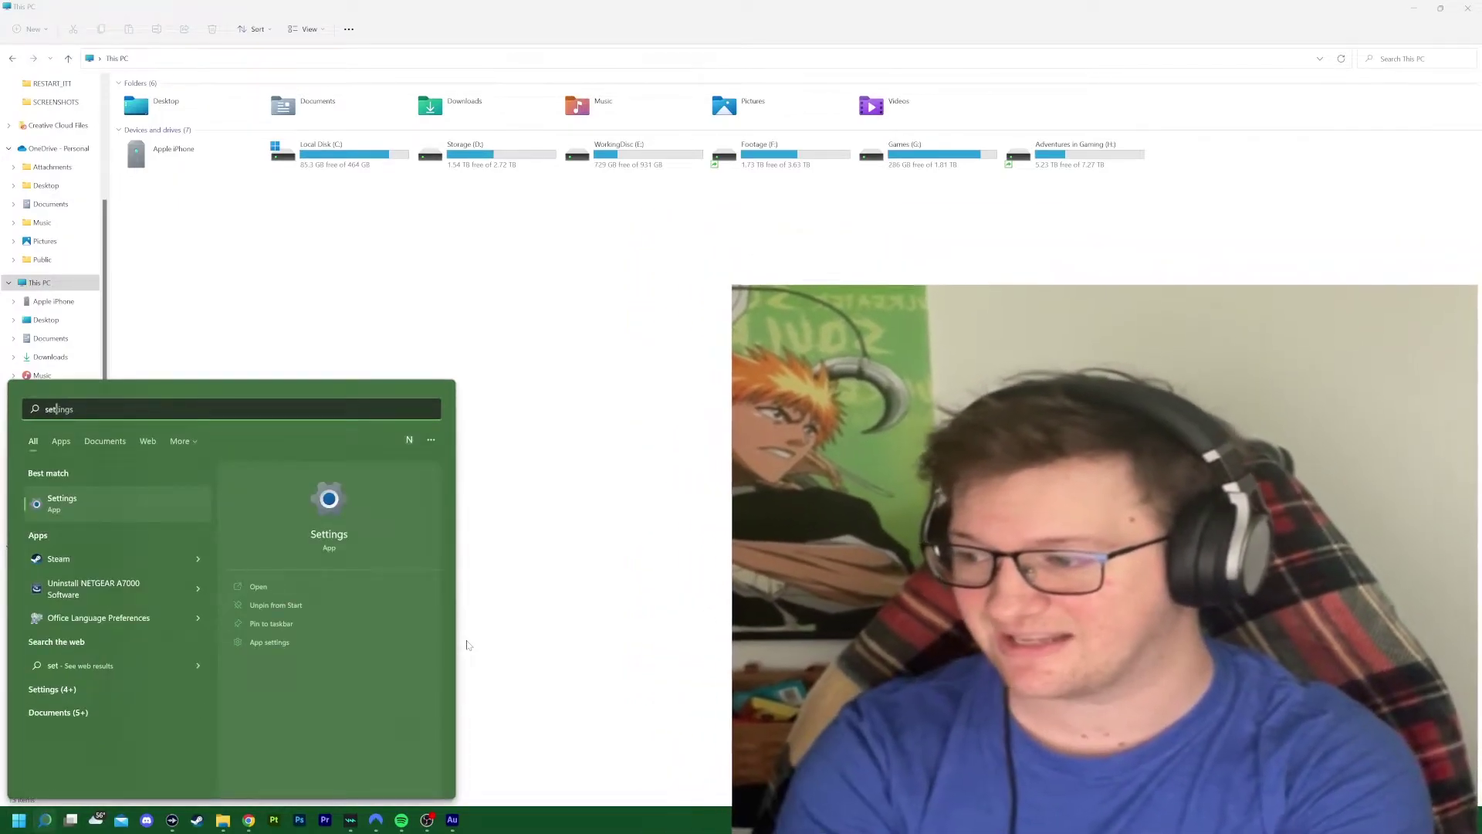
pyautogui.press('Return')
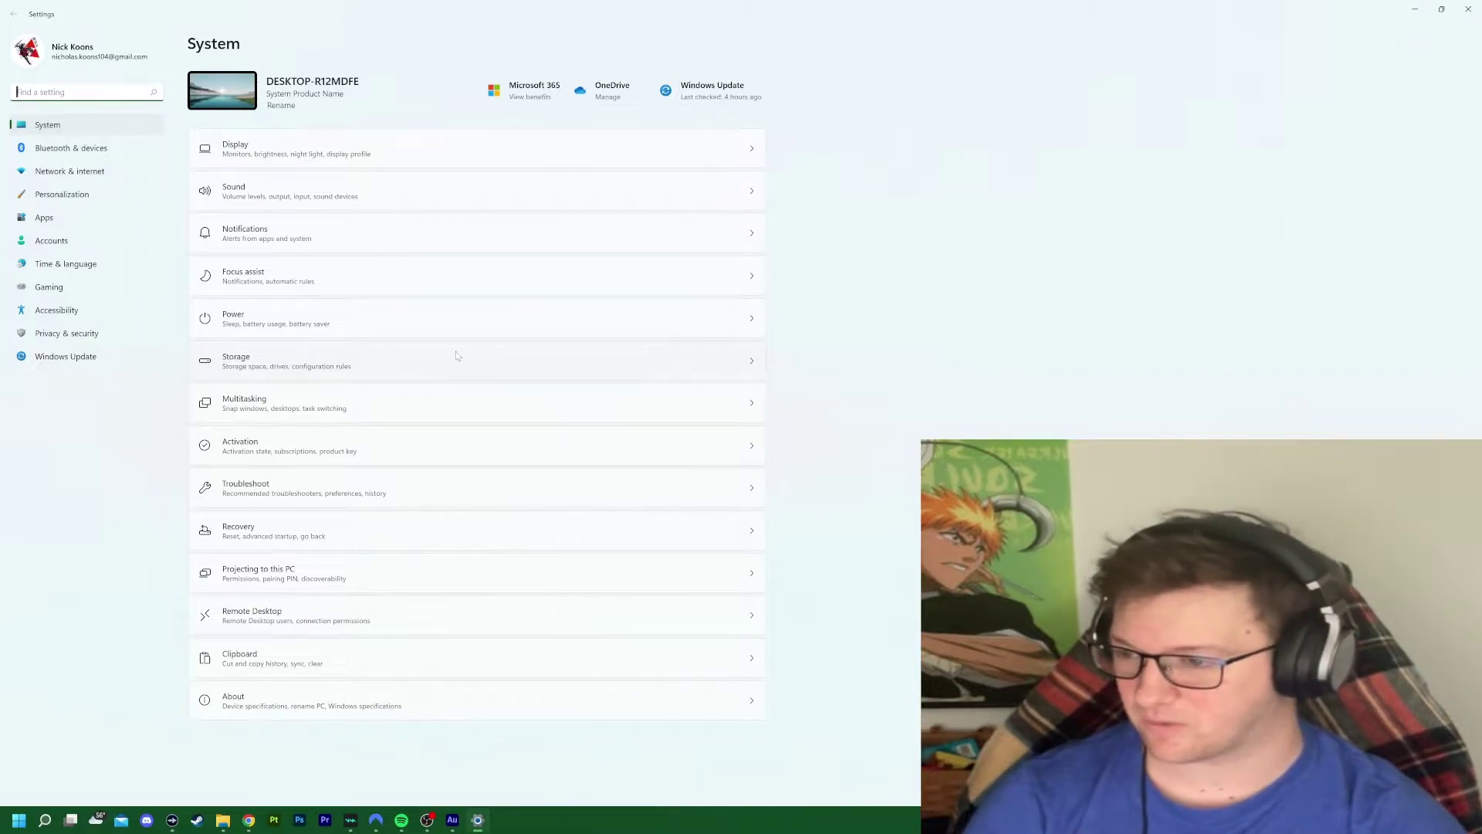
pyautogui.press('super')
pyautogui.press('super')
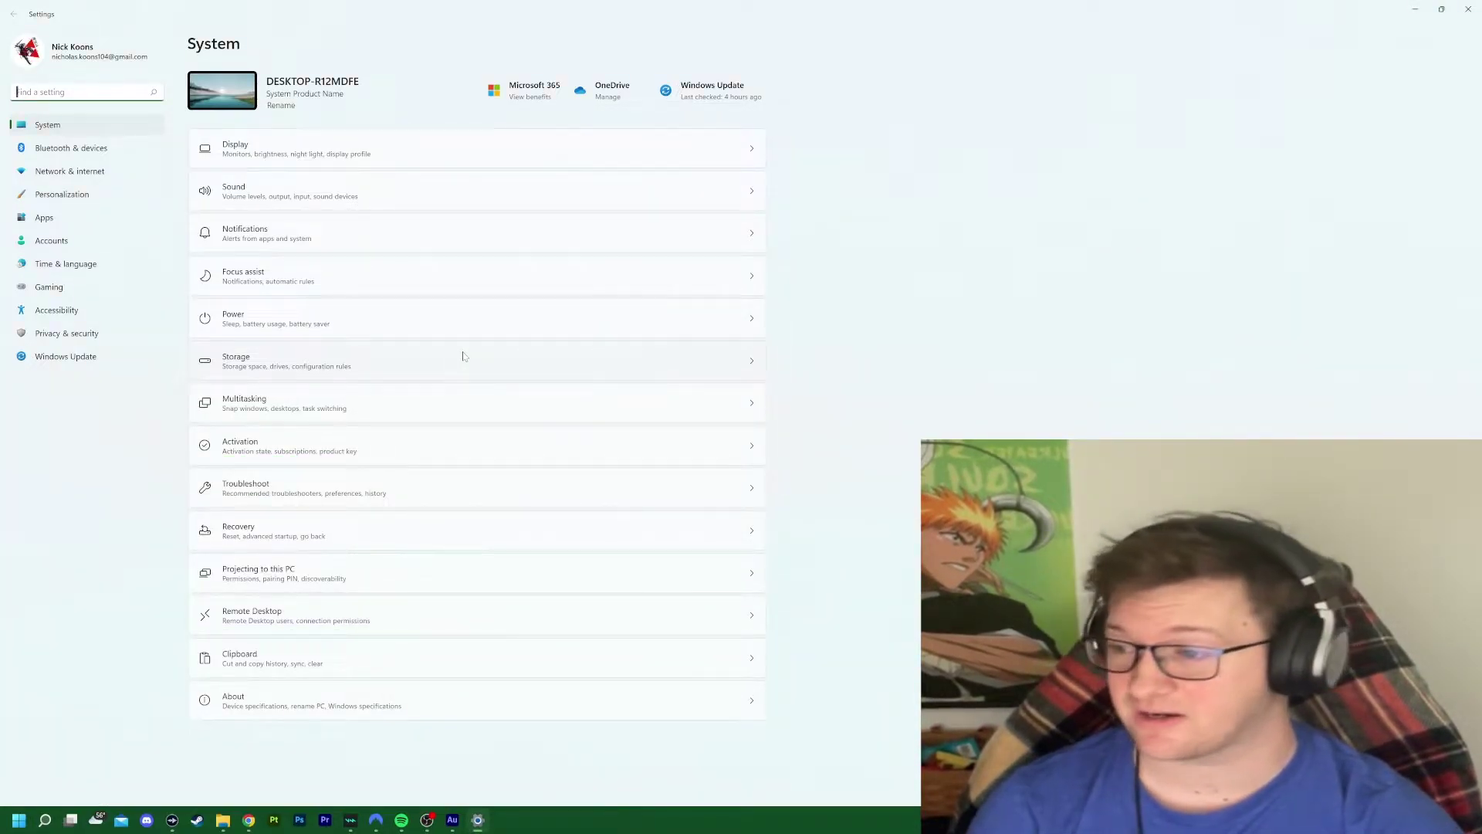
# Step: View the Storage page showing Local Disk (C:) with 379 GB of 464 GB used
pyautogui.click(463, 357)
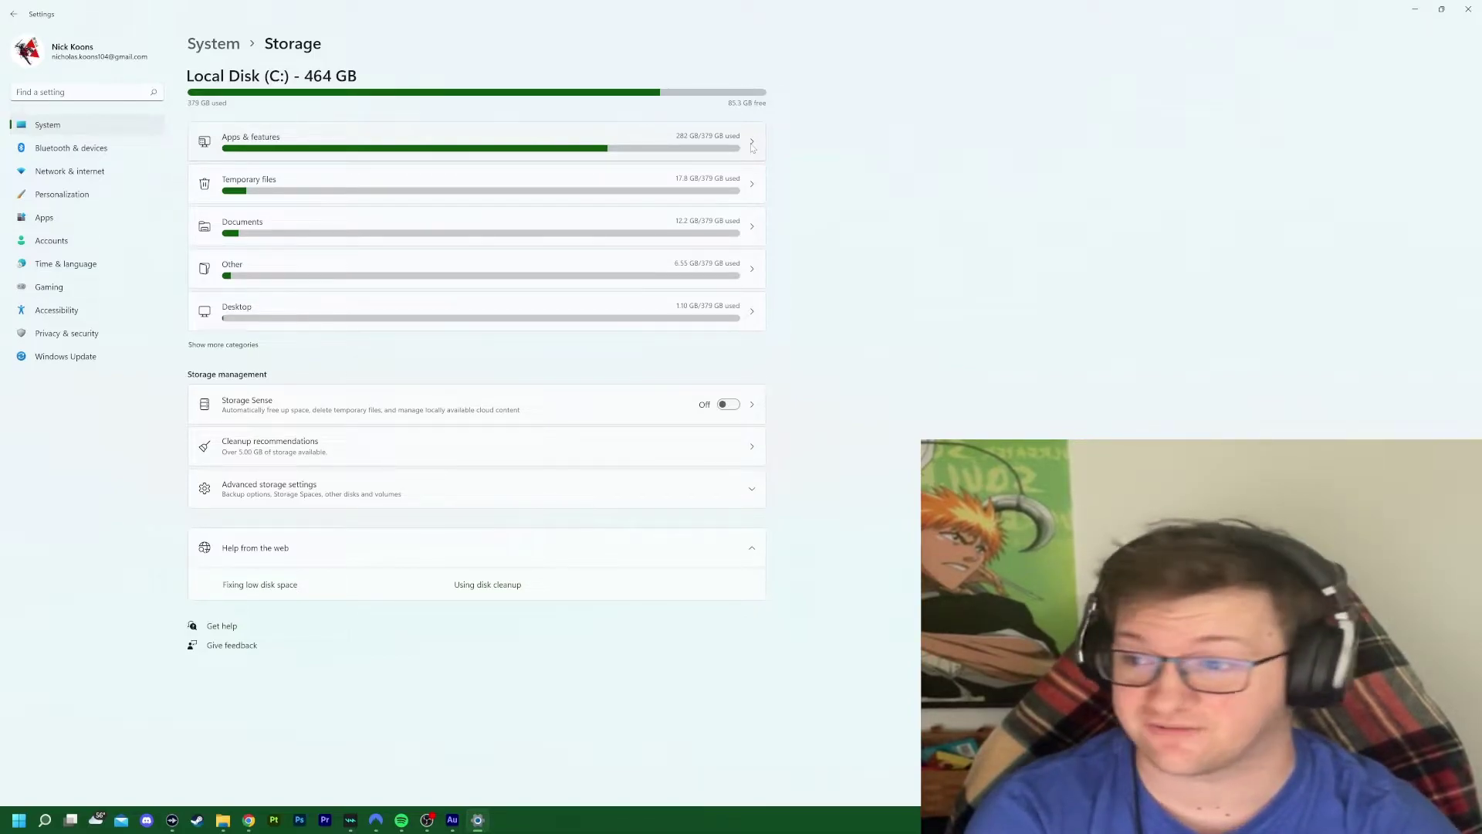
# Step: Scroll through the 291 installed apps, then bring File Explorer back to This PC
pyautogui.click(752, 147)
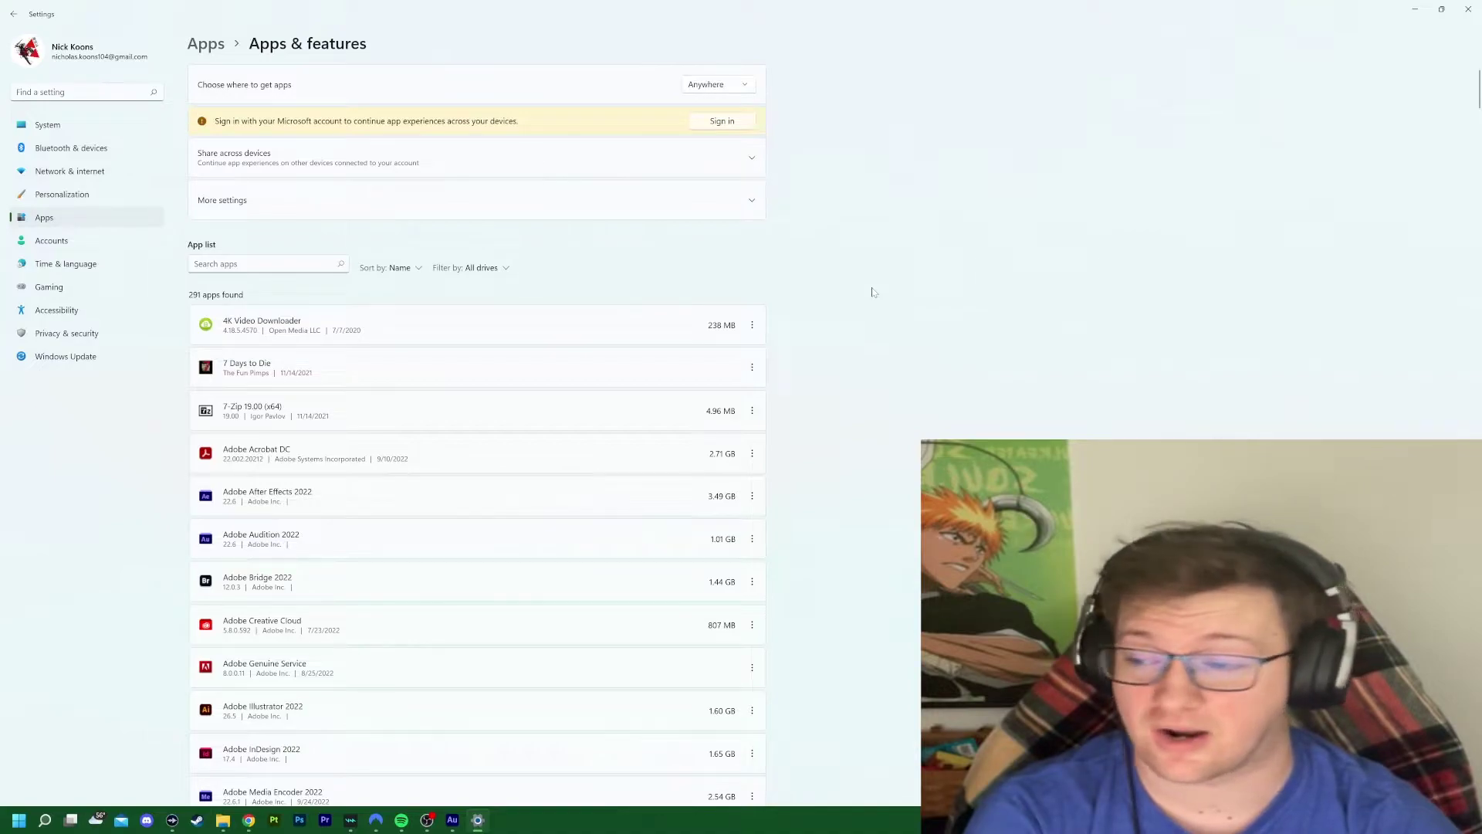
pyautogui.scroll(-6, 872, 292)
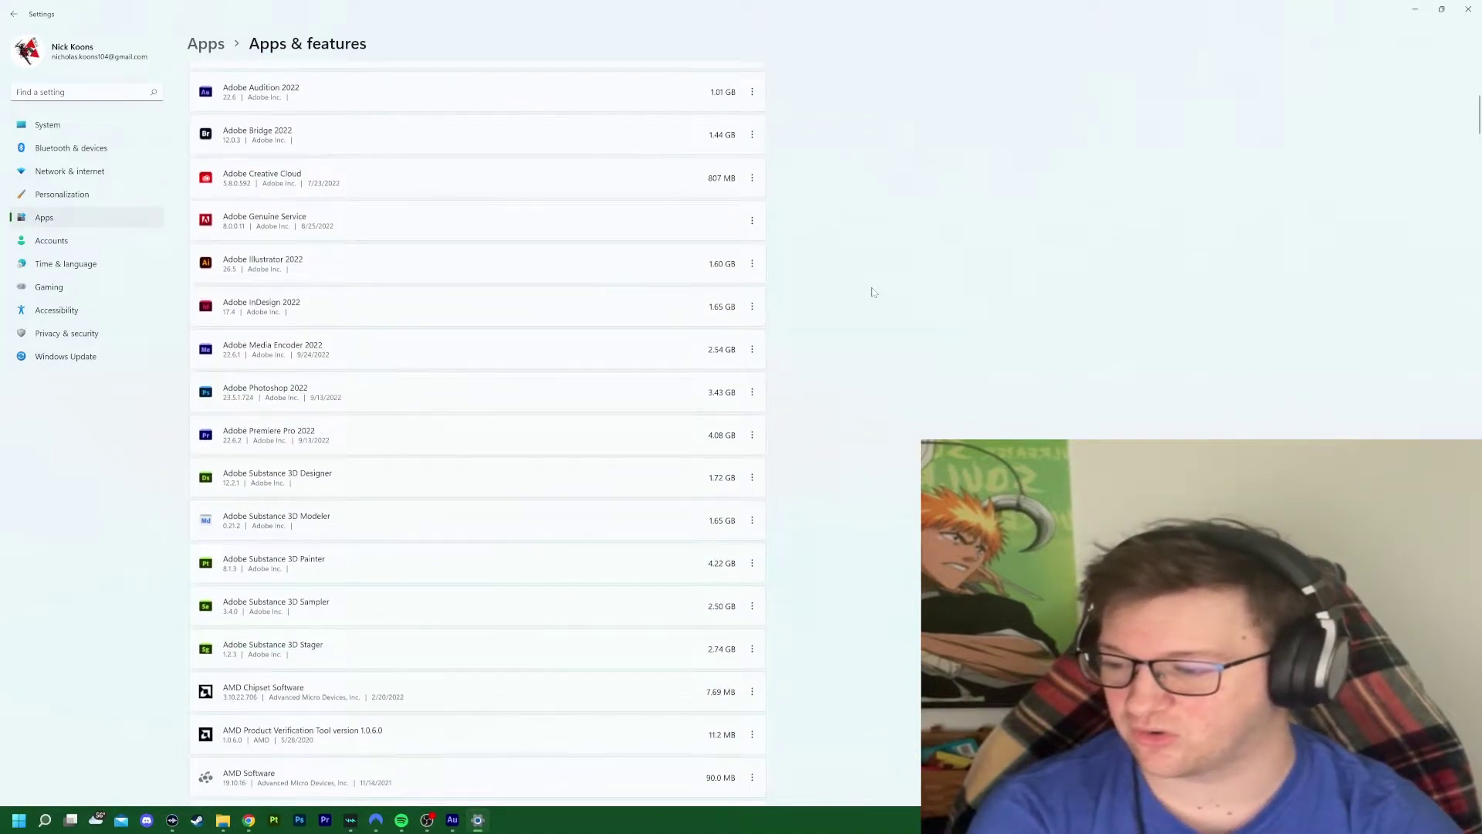
pyautogui.scroll(-3, 873, 292)
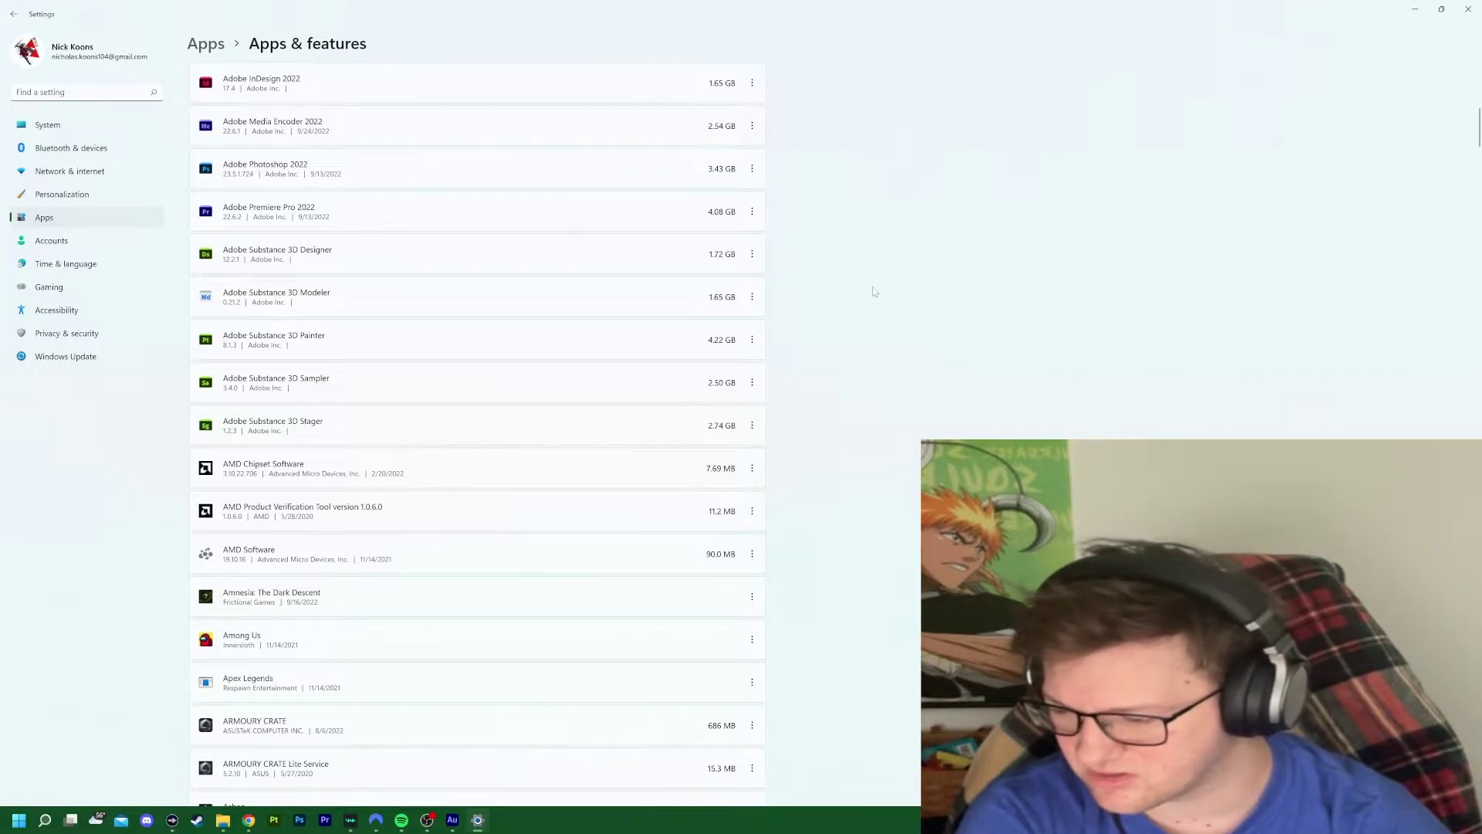
pyautogui.scroll(-2, 875, 292)
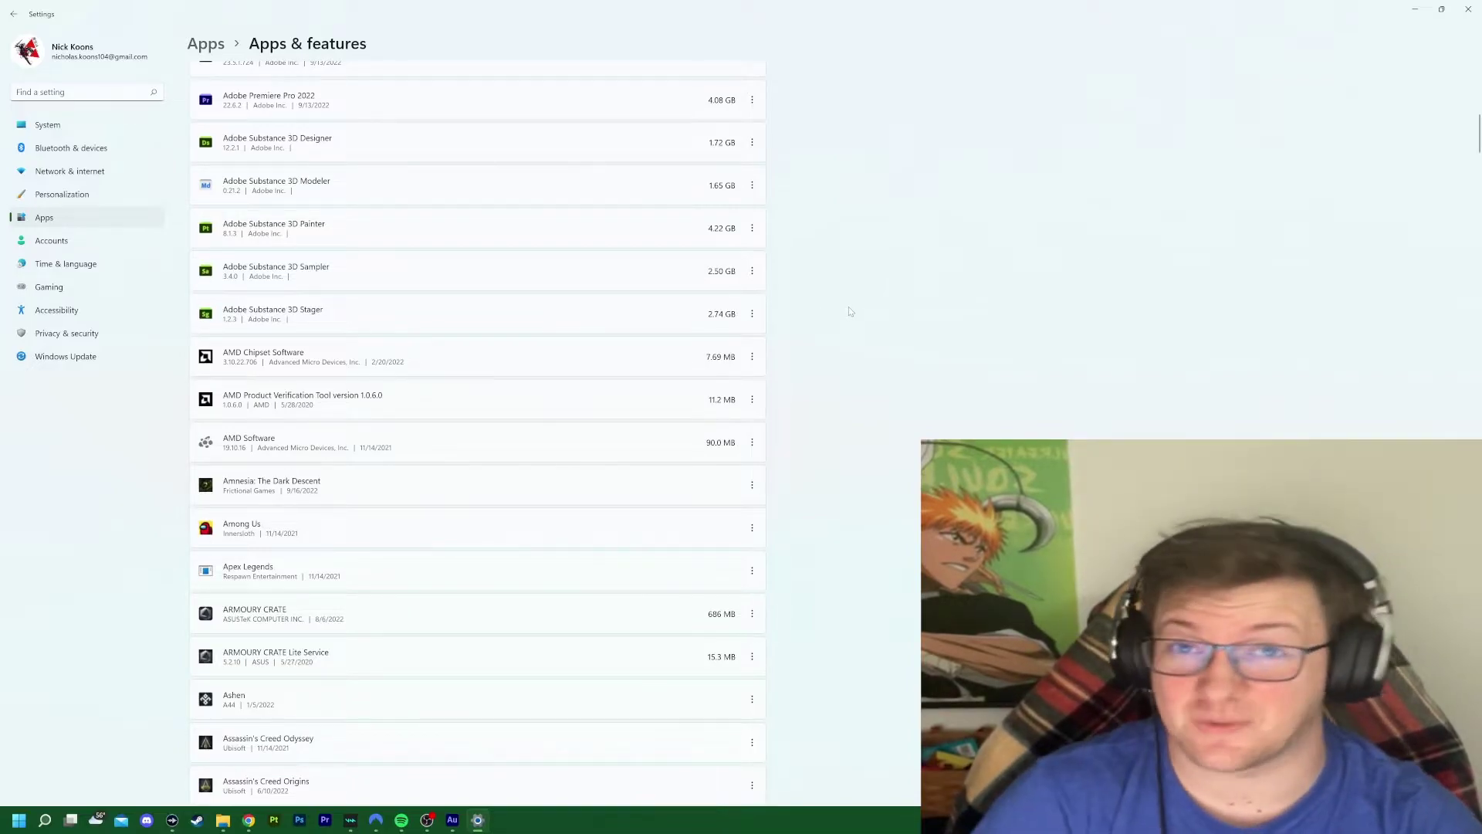
pyautogui.scroll(-8, 532, 394)
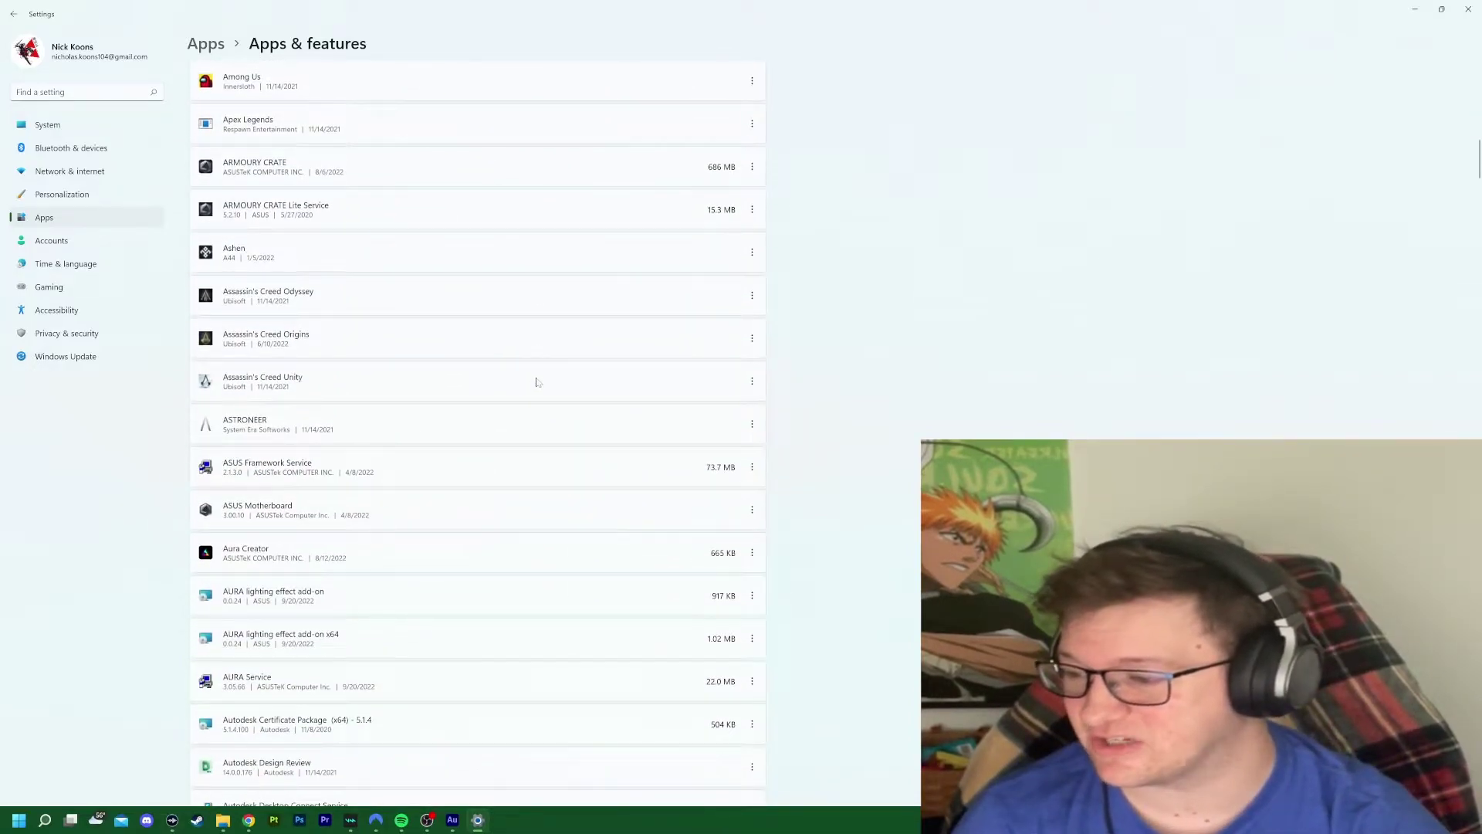
pyautogui.scroll(-7, 534, 388)
pyautogui.scroll(18, 537, 382)
pyautogui.scroll(2, 539, 379)
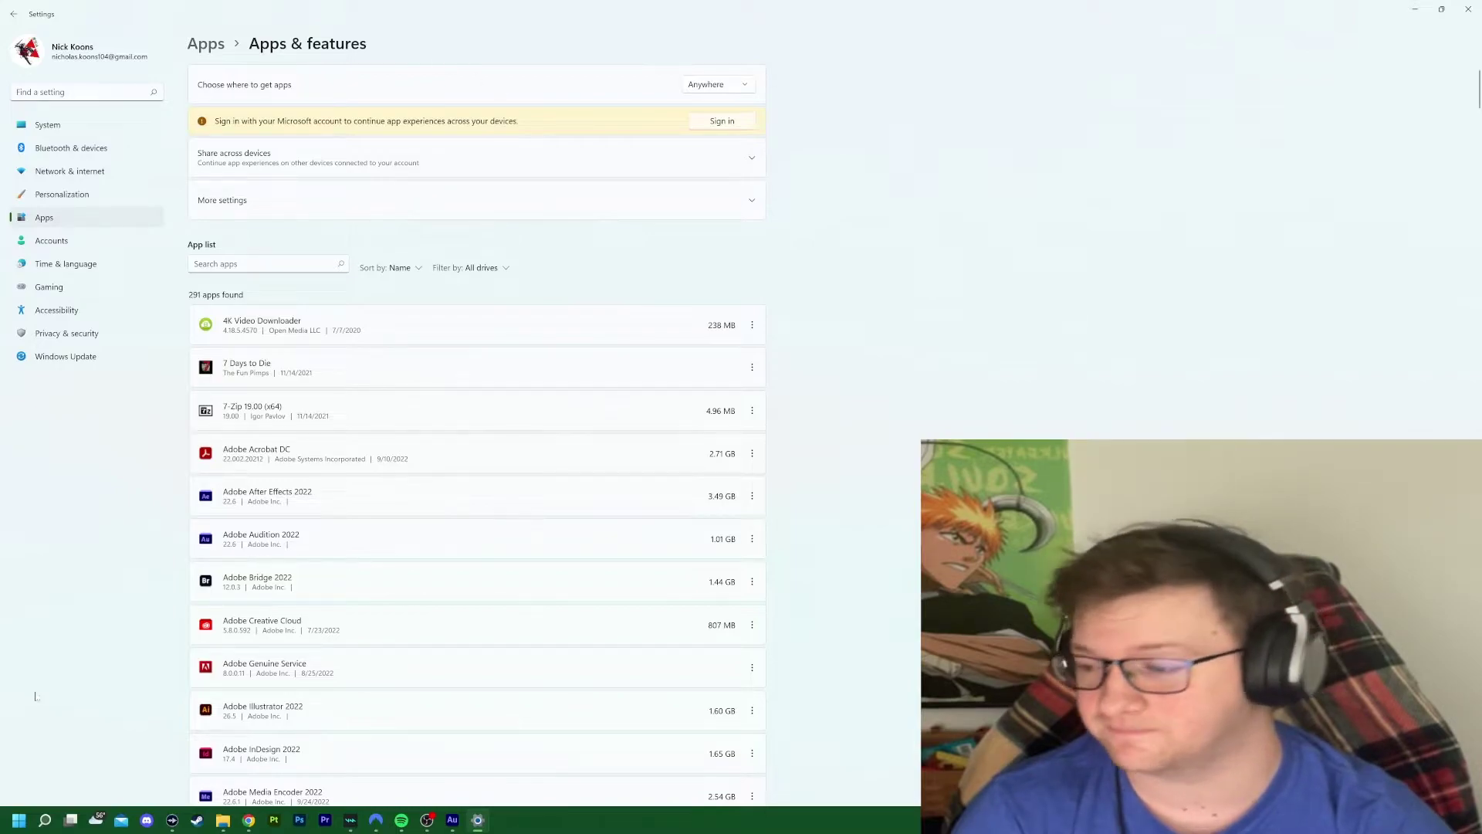
pyautogui.click(223, 820)
# Step: Open Local Disk (C:) and inspect its two Program Files folders
pyautogui.click(360, 167)
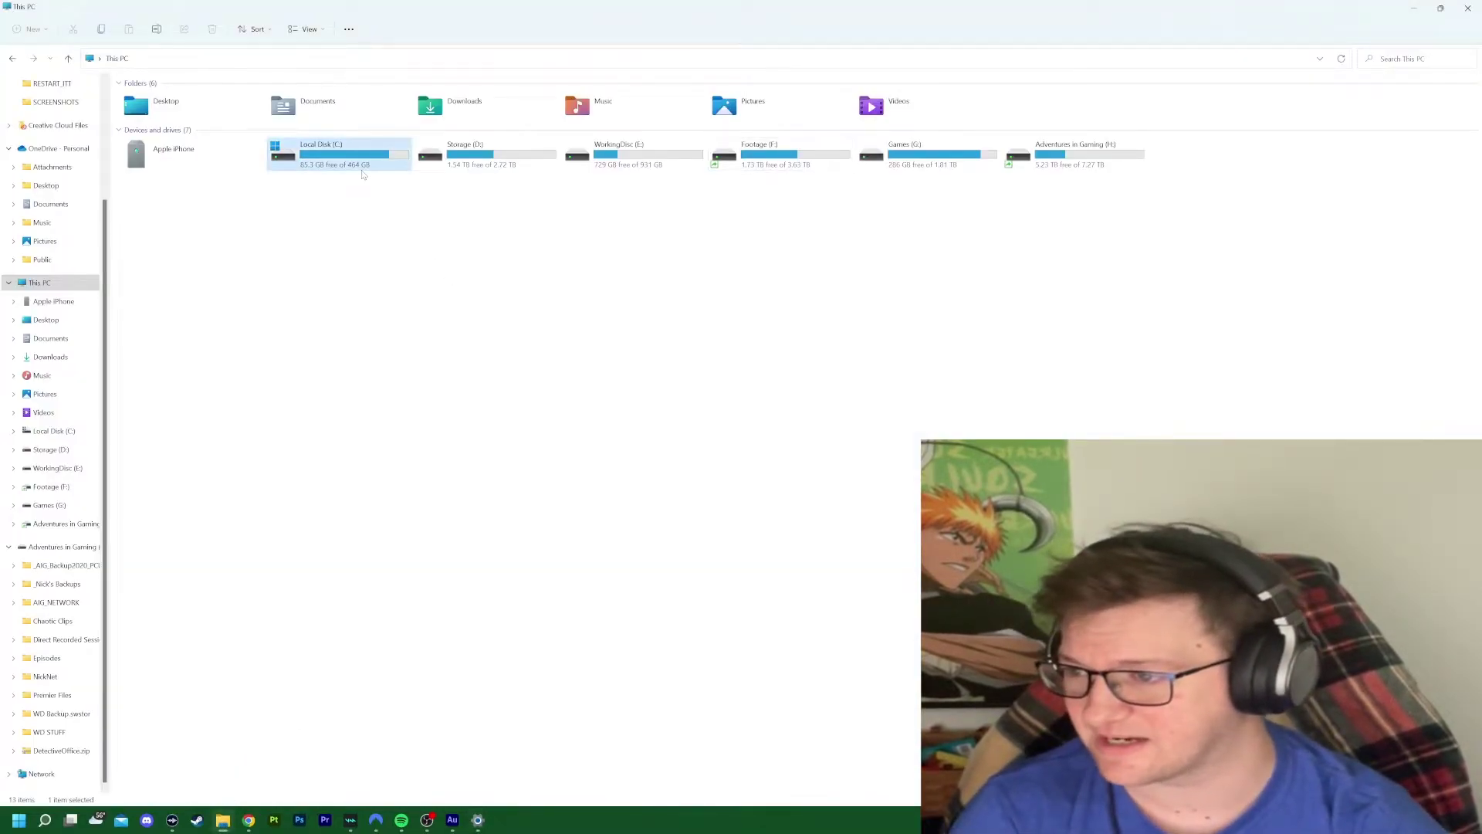
pyautogui.doubleClick(362, 171)
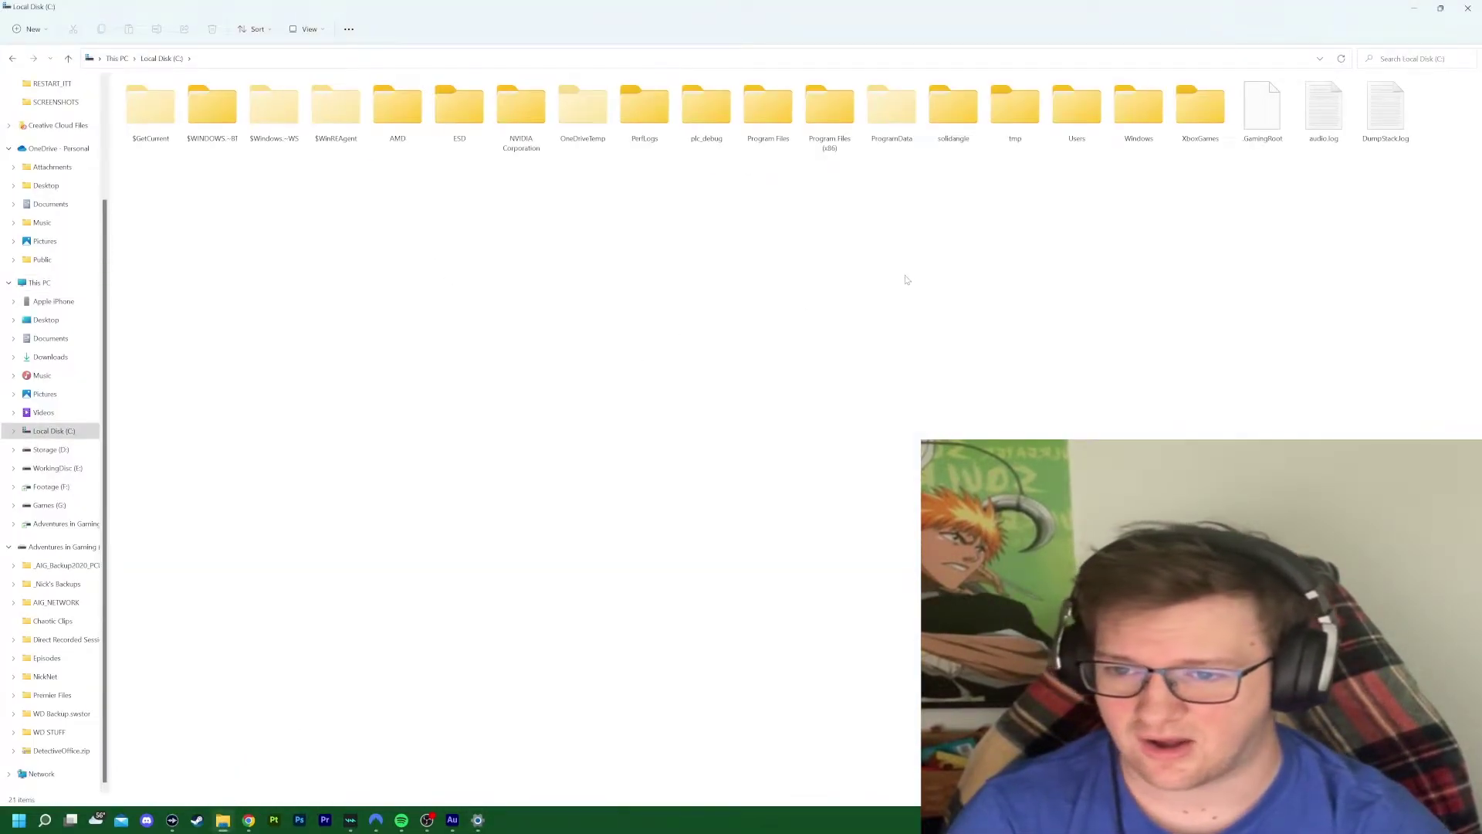
pyautogui.moveTo(789, 224); pyautogui.dragTo(833, 81)
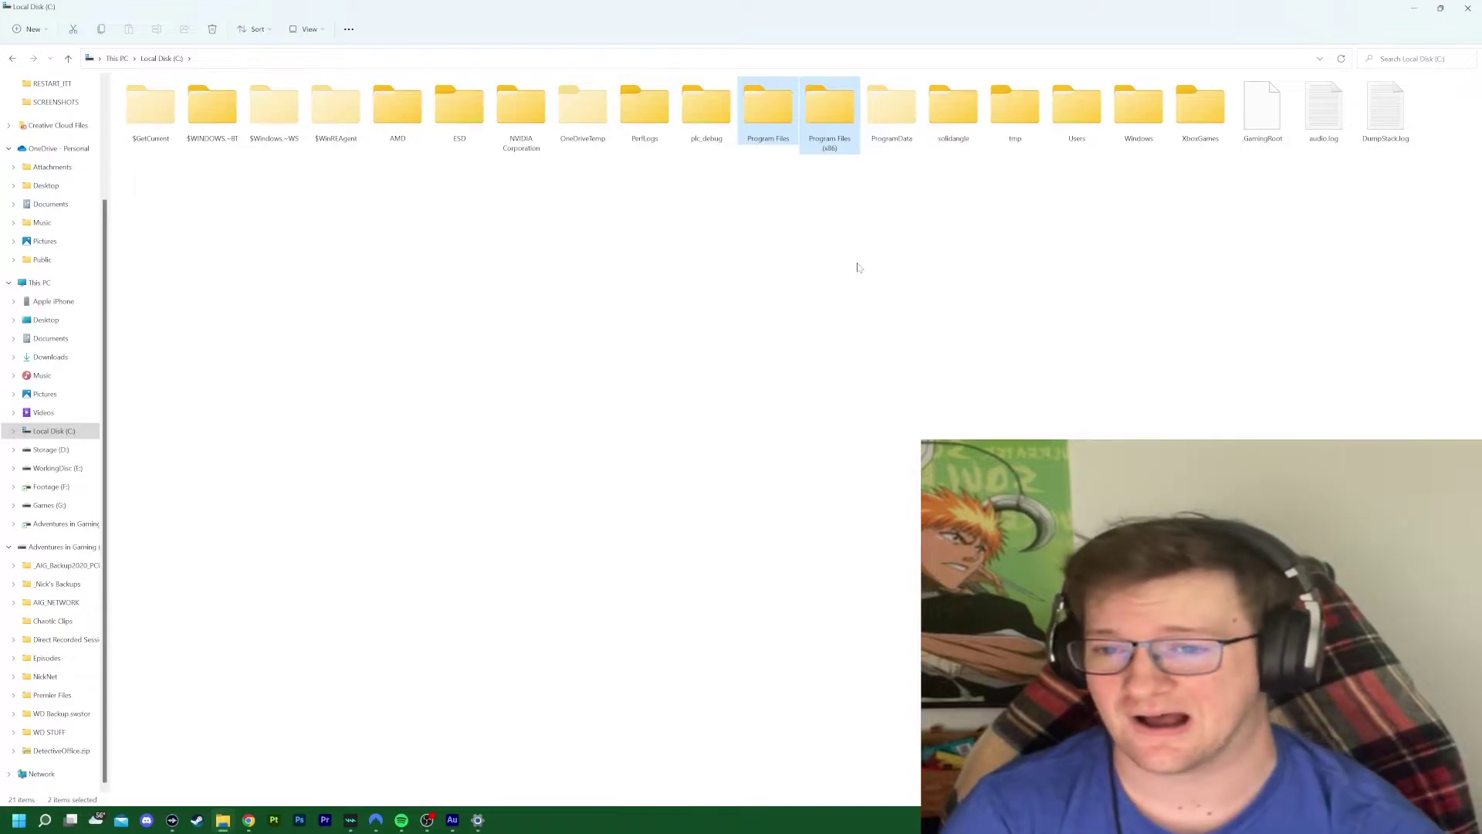
pyautogui.click(857, 267)
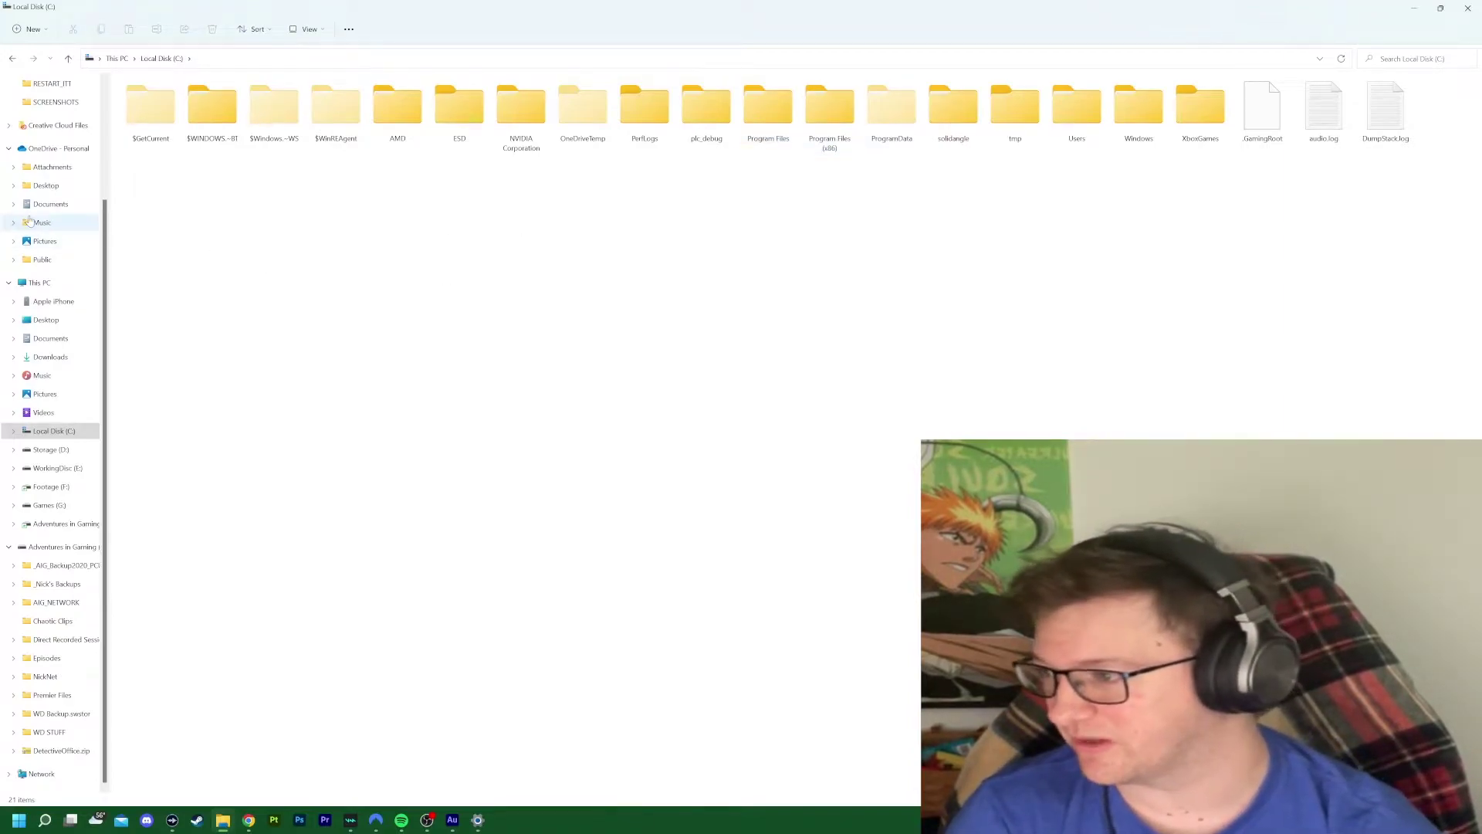
# Step: Look over the game folders in the OneDrive and local Documents, then close File Explorer
pyautogui.click(50, 204)
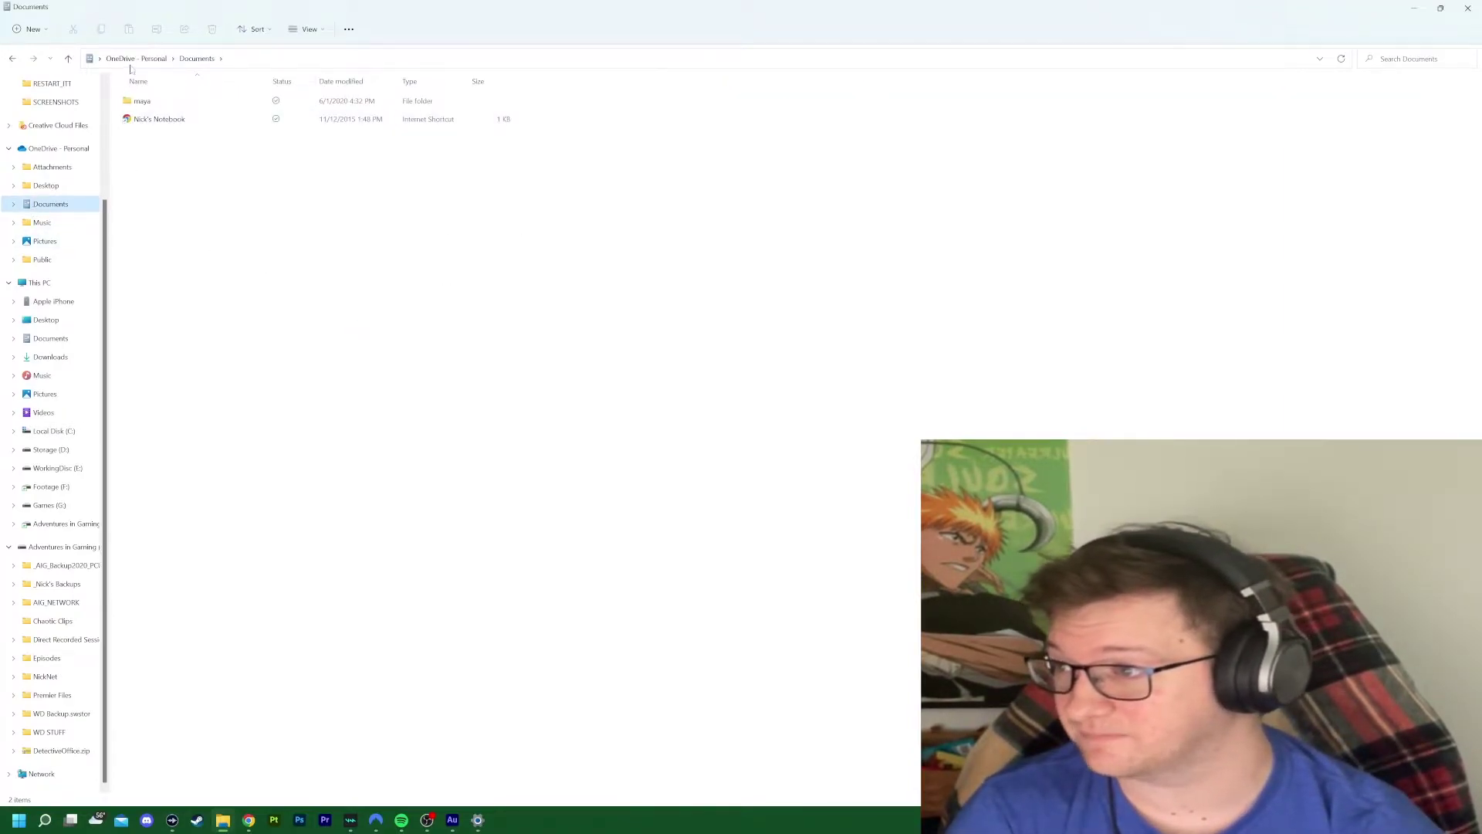
pyautogui.scroll(3, 68, 244)
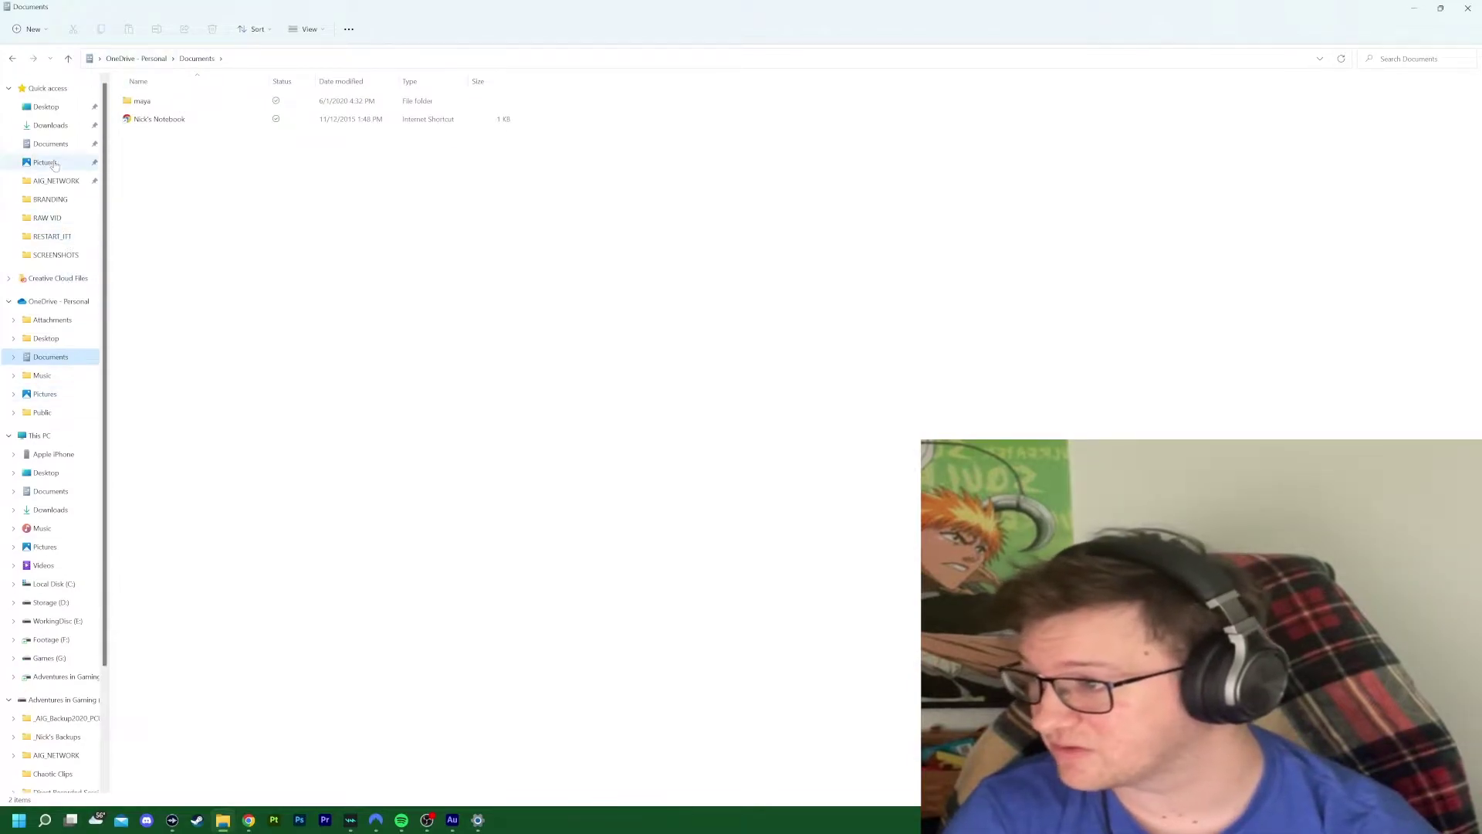
pyautogui.click(51, 143)
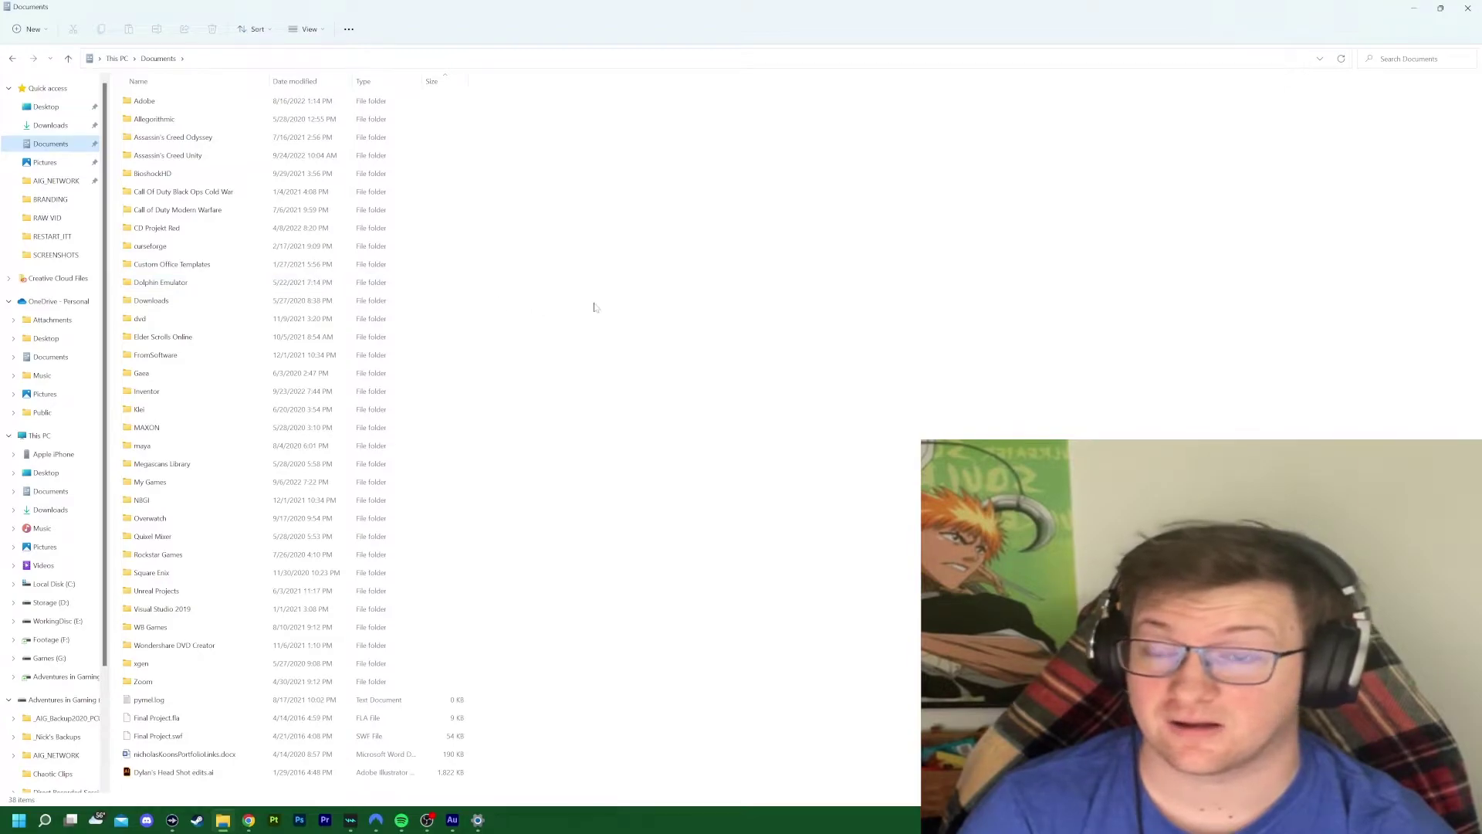
pyautogui.moveTo(489, 128); pyautogui.dragTo(378, 671)
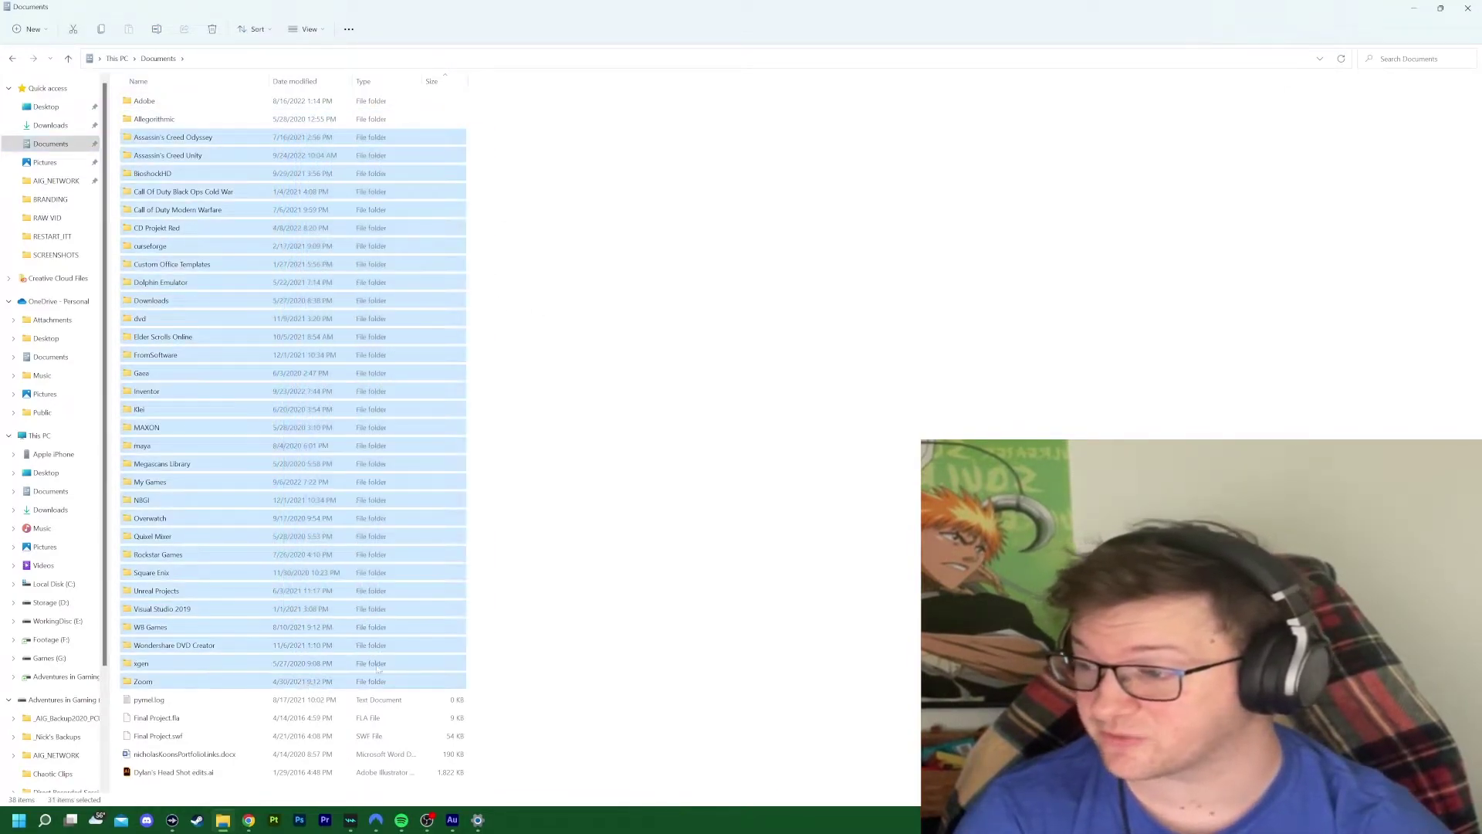
pyautogui.click(643, 529)
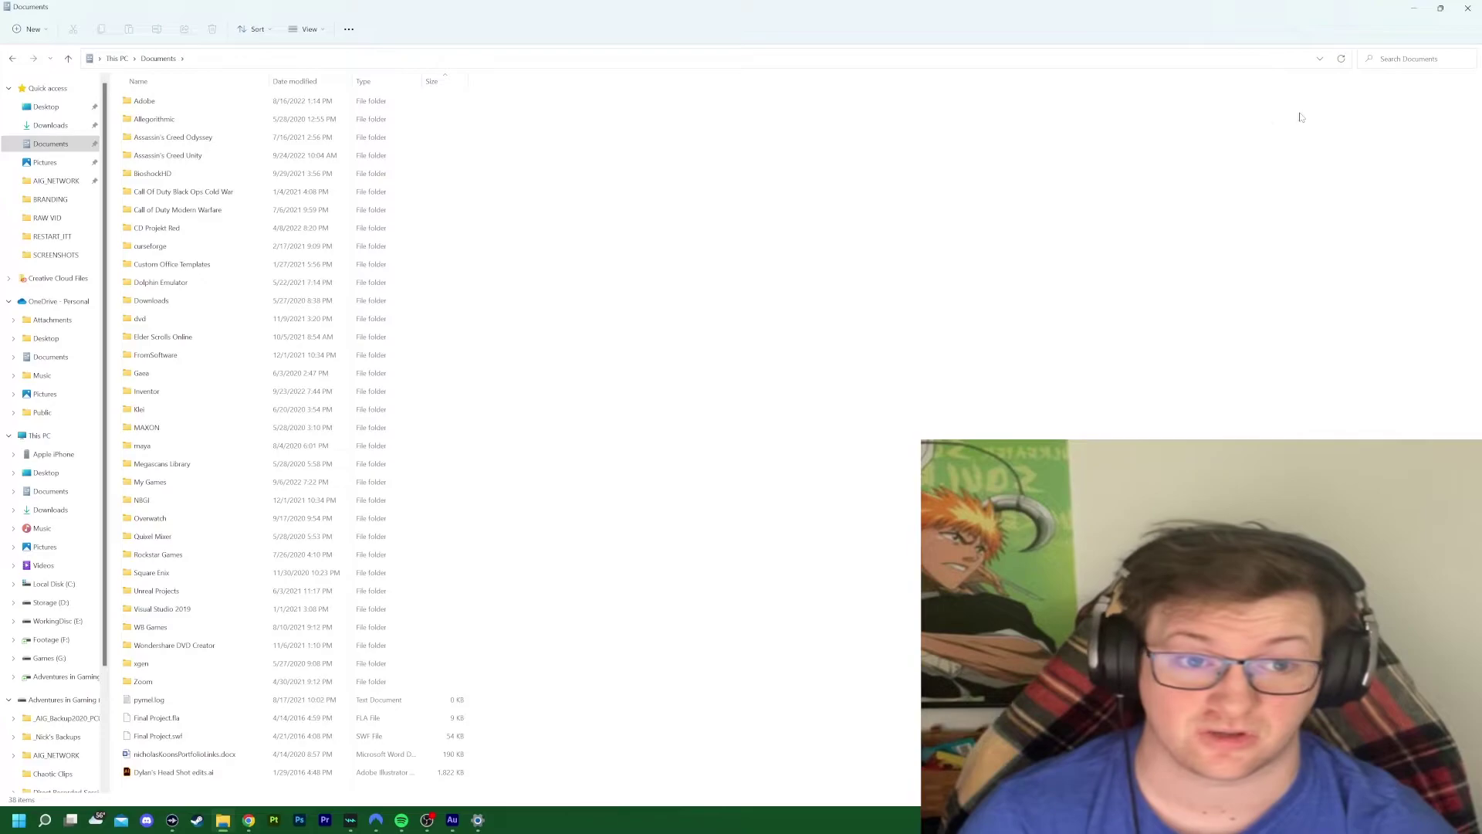
pyautogui.click(1467, 8)
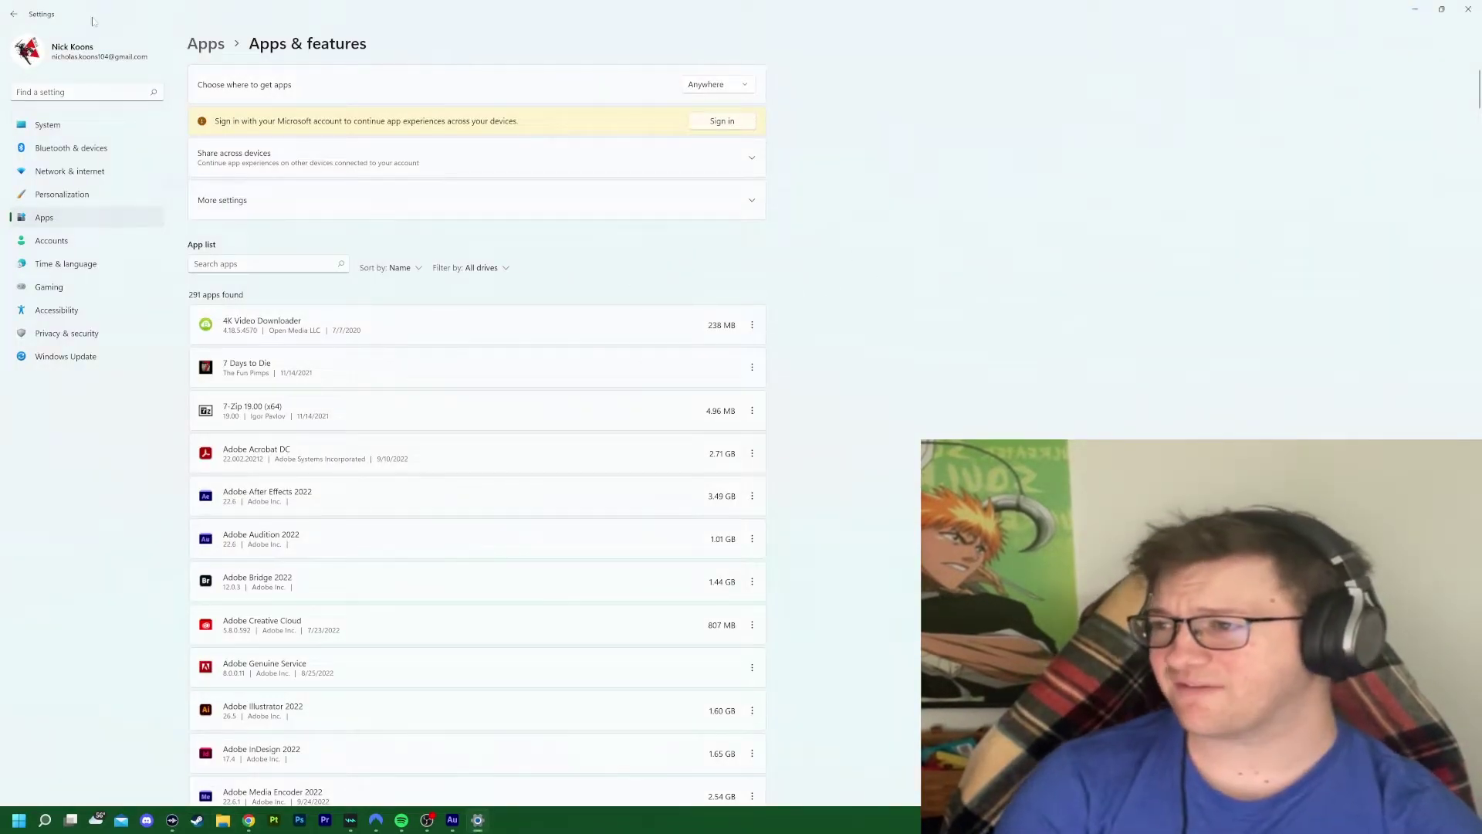
# Step: Return to Apps & features and filter the app list to Local Disk (C:)
pyautogui.click(16, 16)
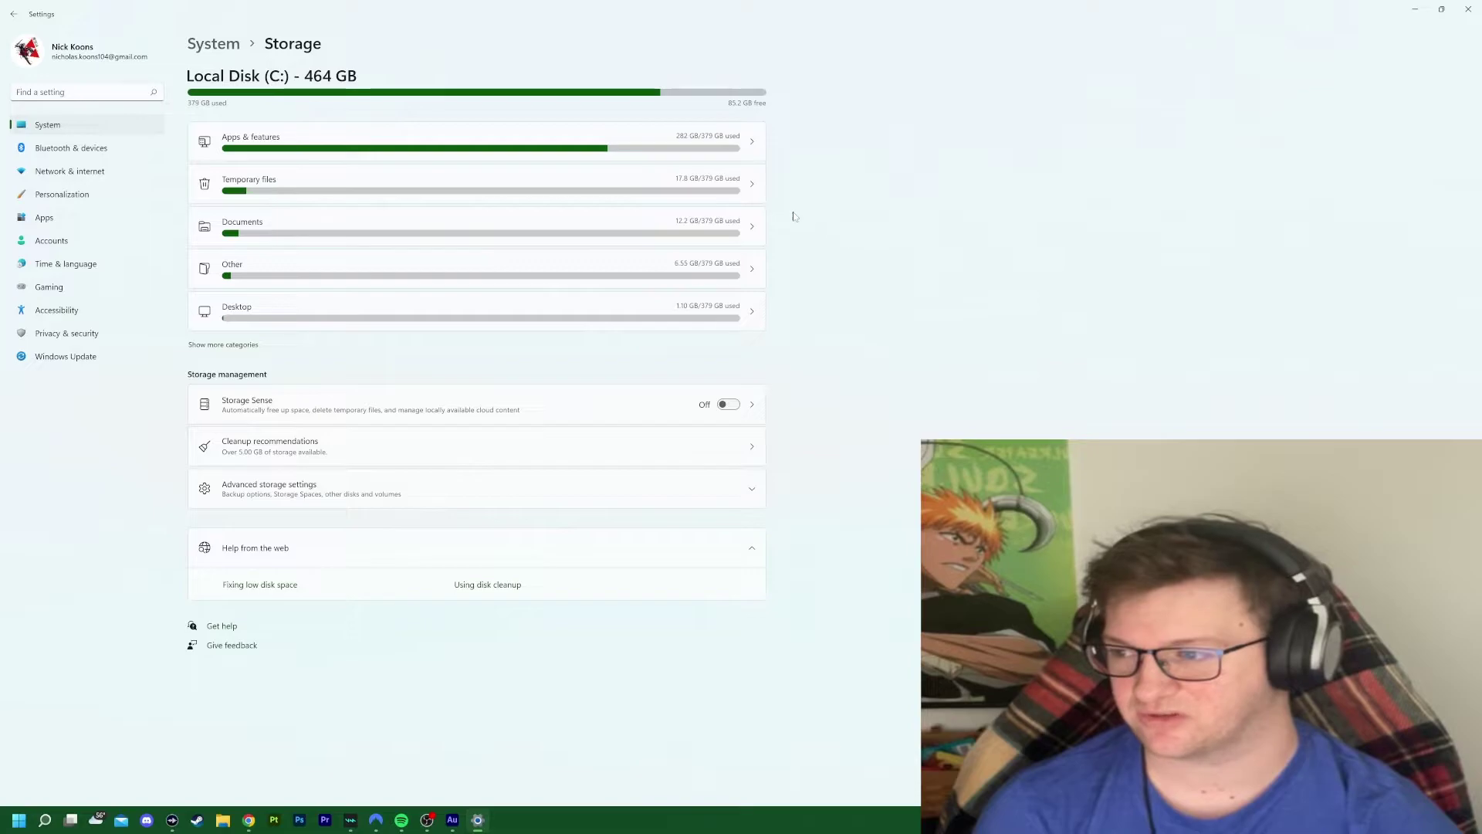
pyautogui.click(757, 141)
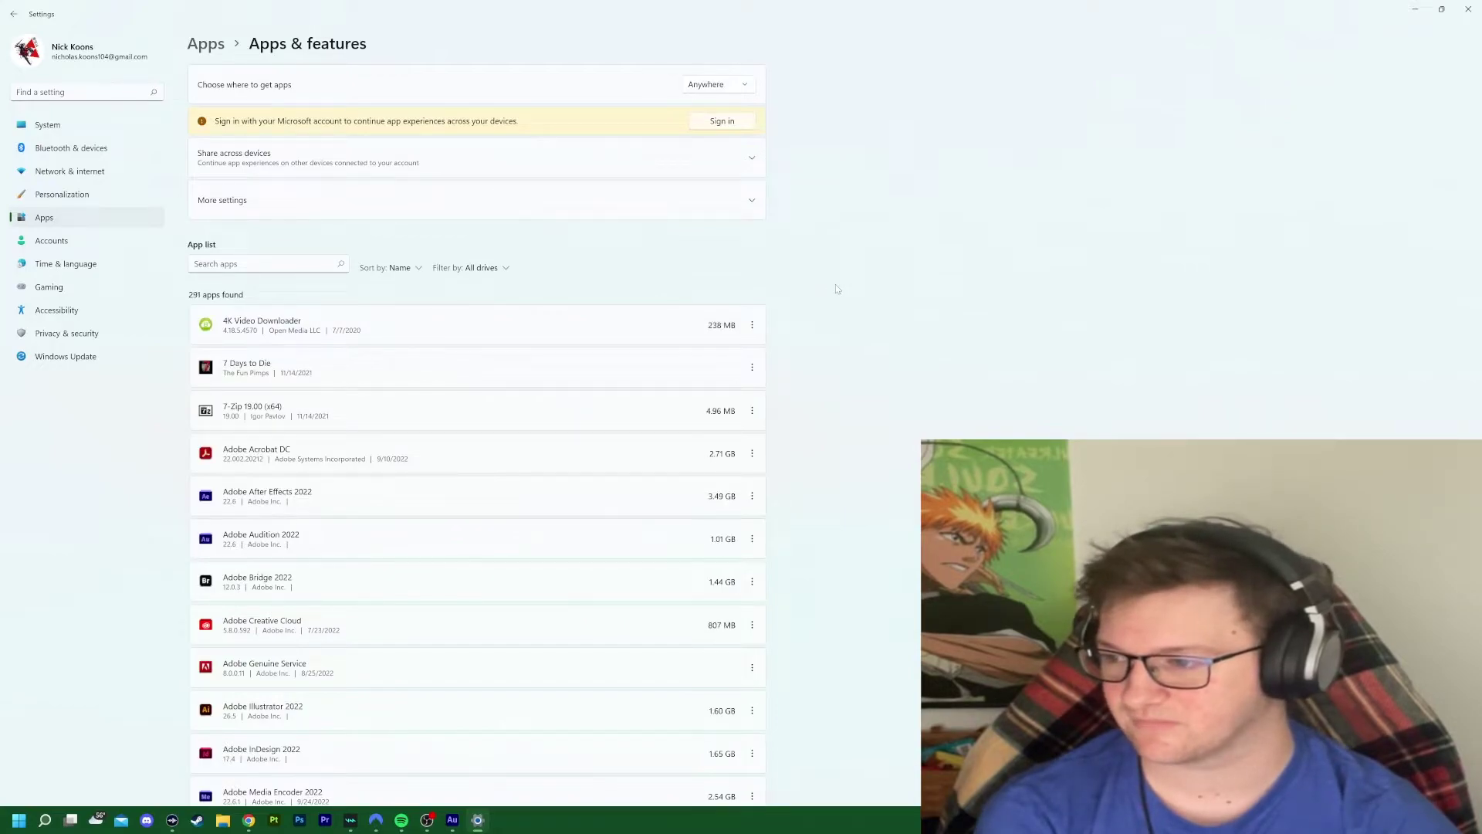
pyautogui.click(399, 267)
pyautogui.click(519, 261)
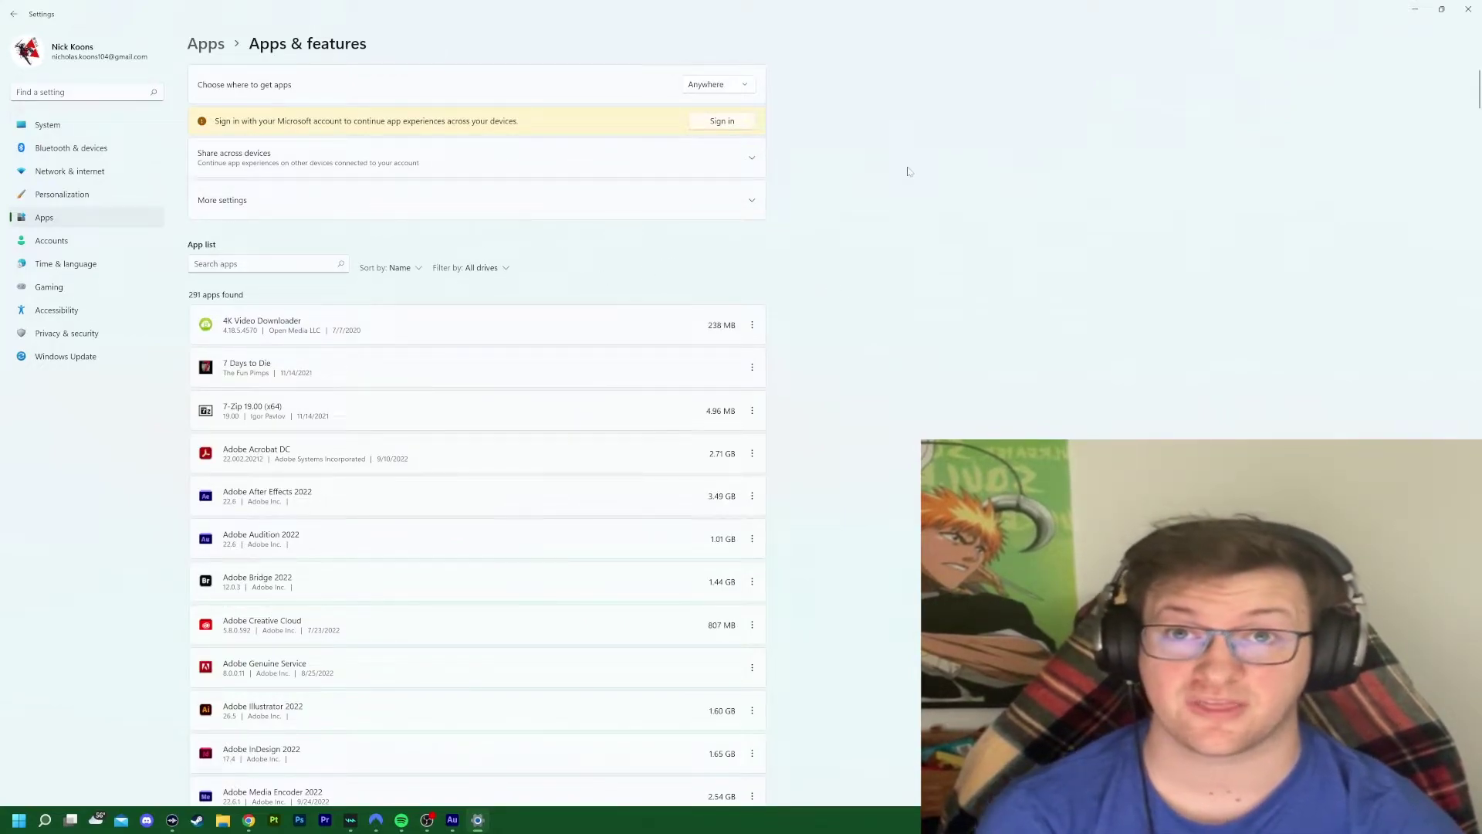
pyautogui.click(507, 270)
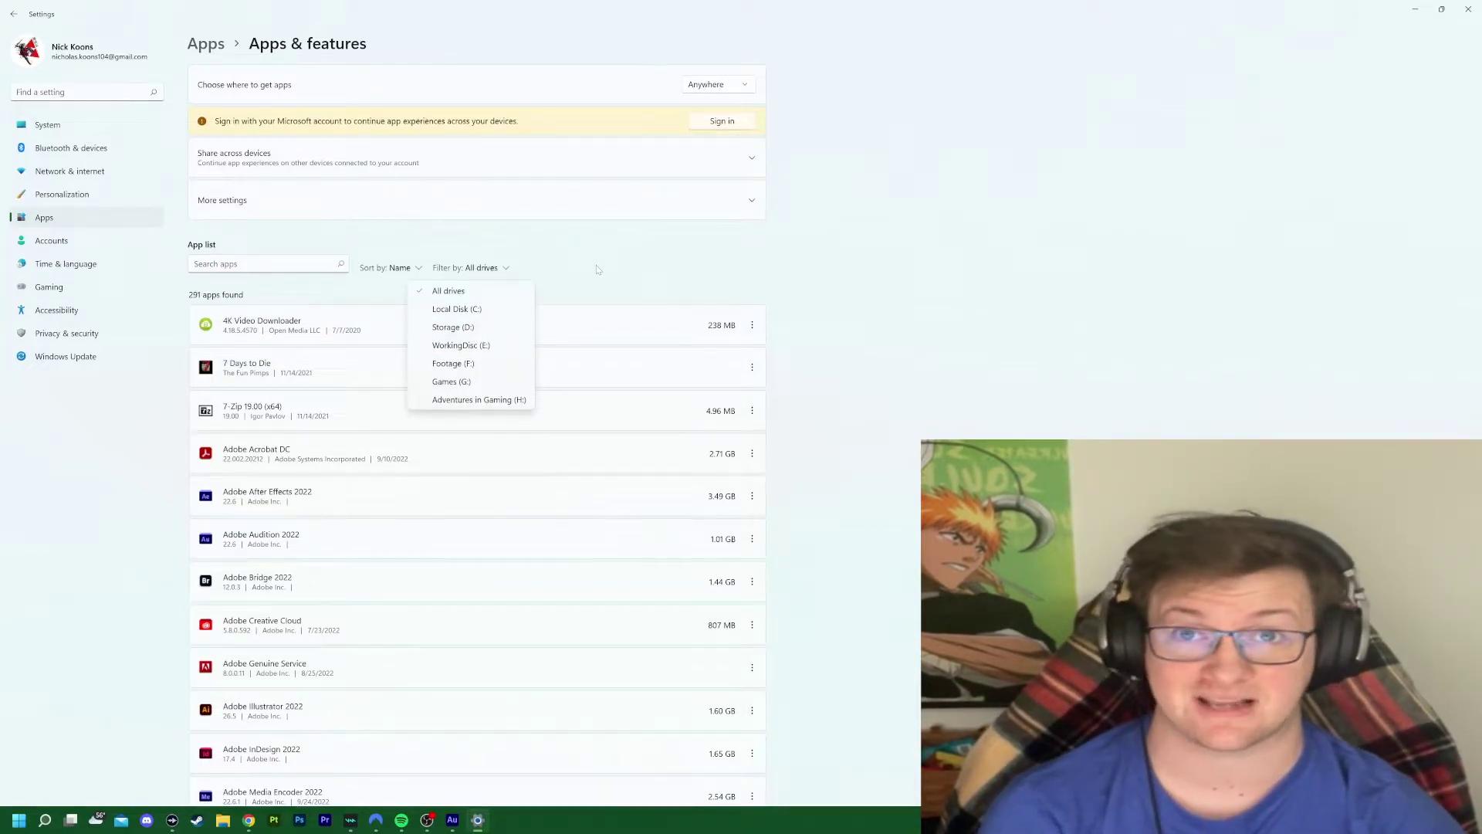
pyautogui.click(486, 313)
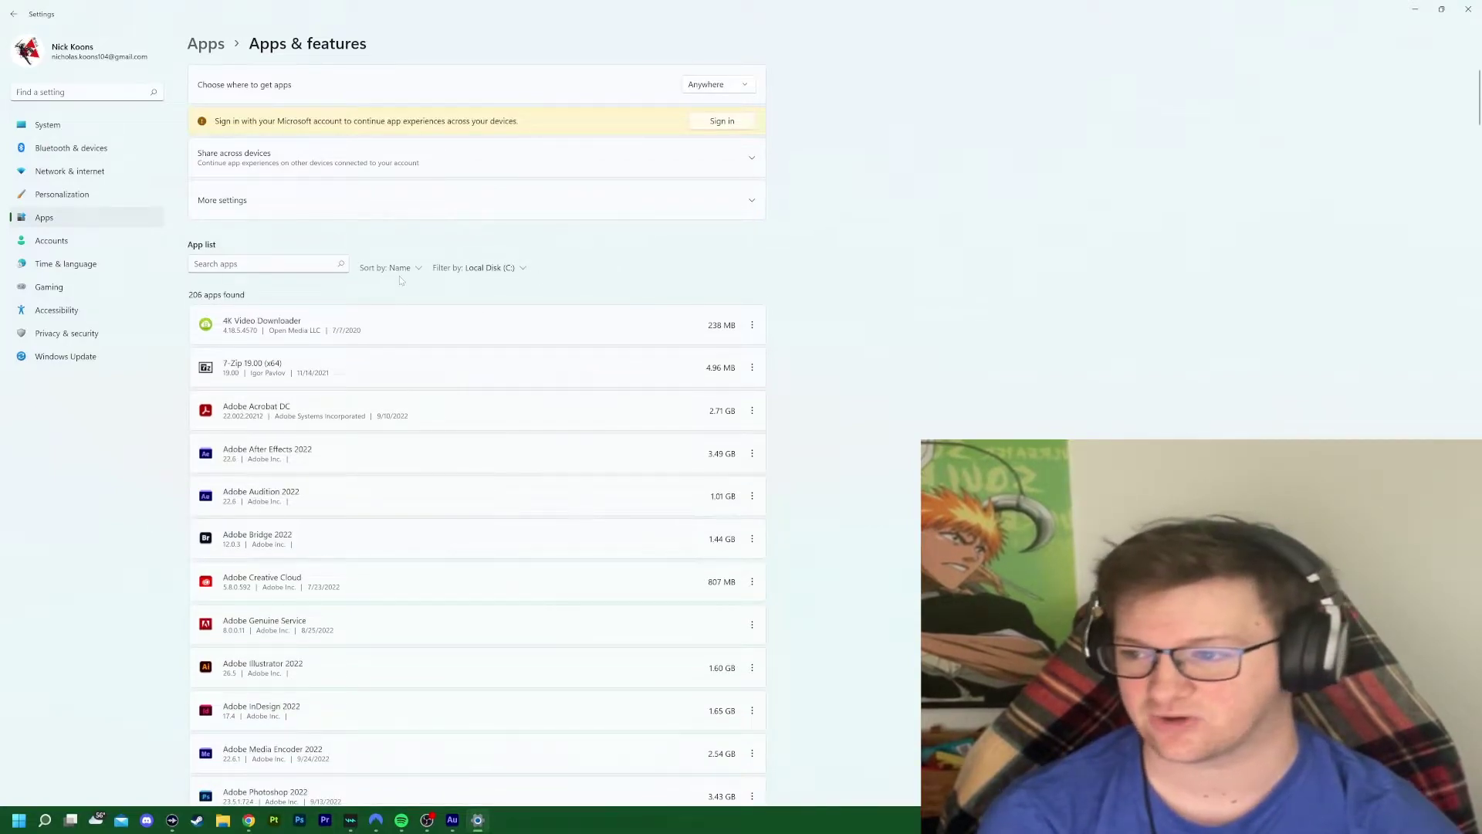
# Step: Sort the Local Disk (C:) apps by size, largest first, and scroll down the list
pyautogui.click(402, 269)
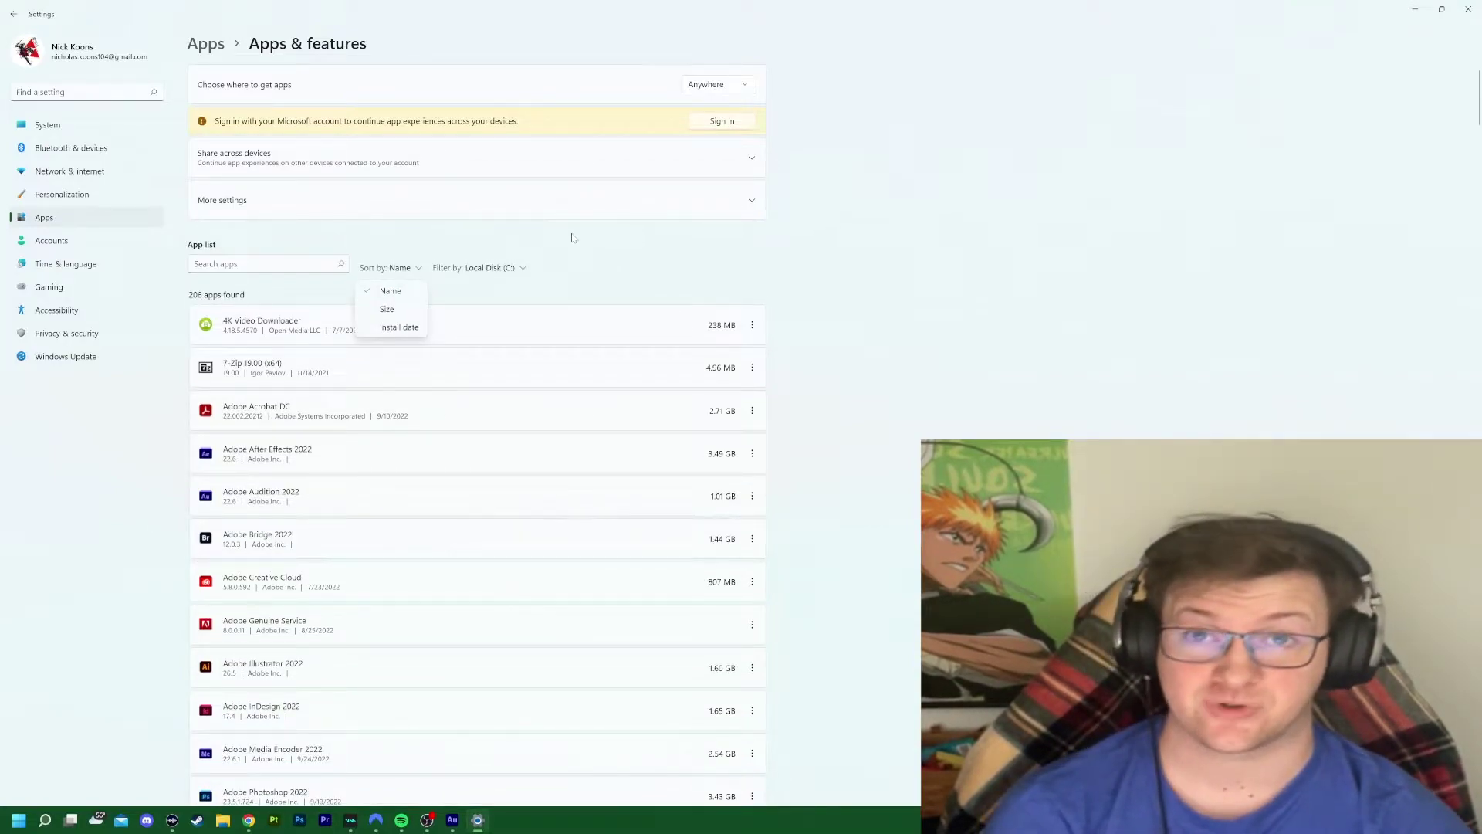
pyautogui.click(388, 308)
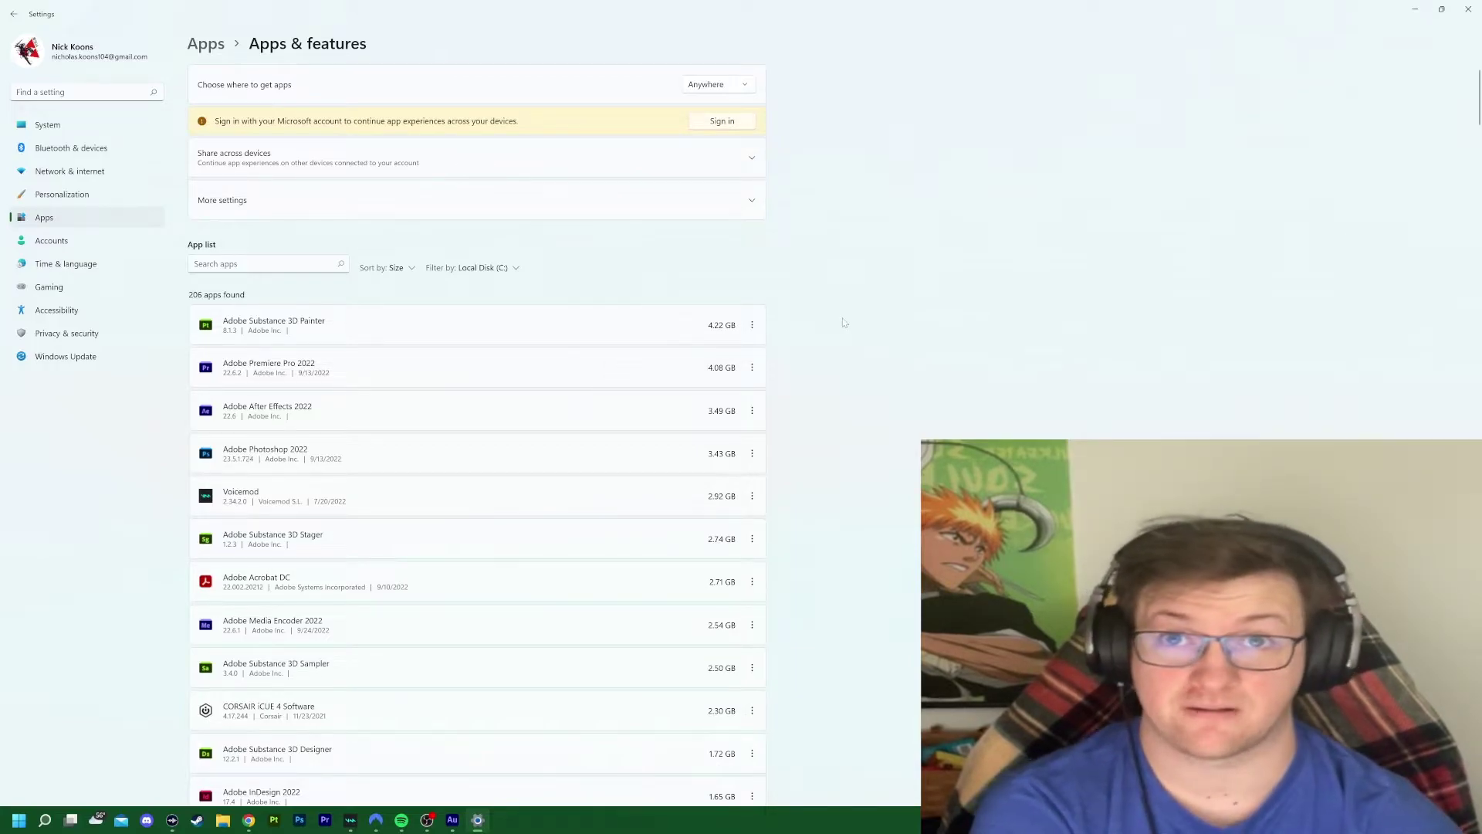
pyautogui.scroll(-3, 865, 328)
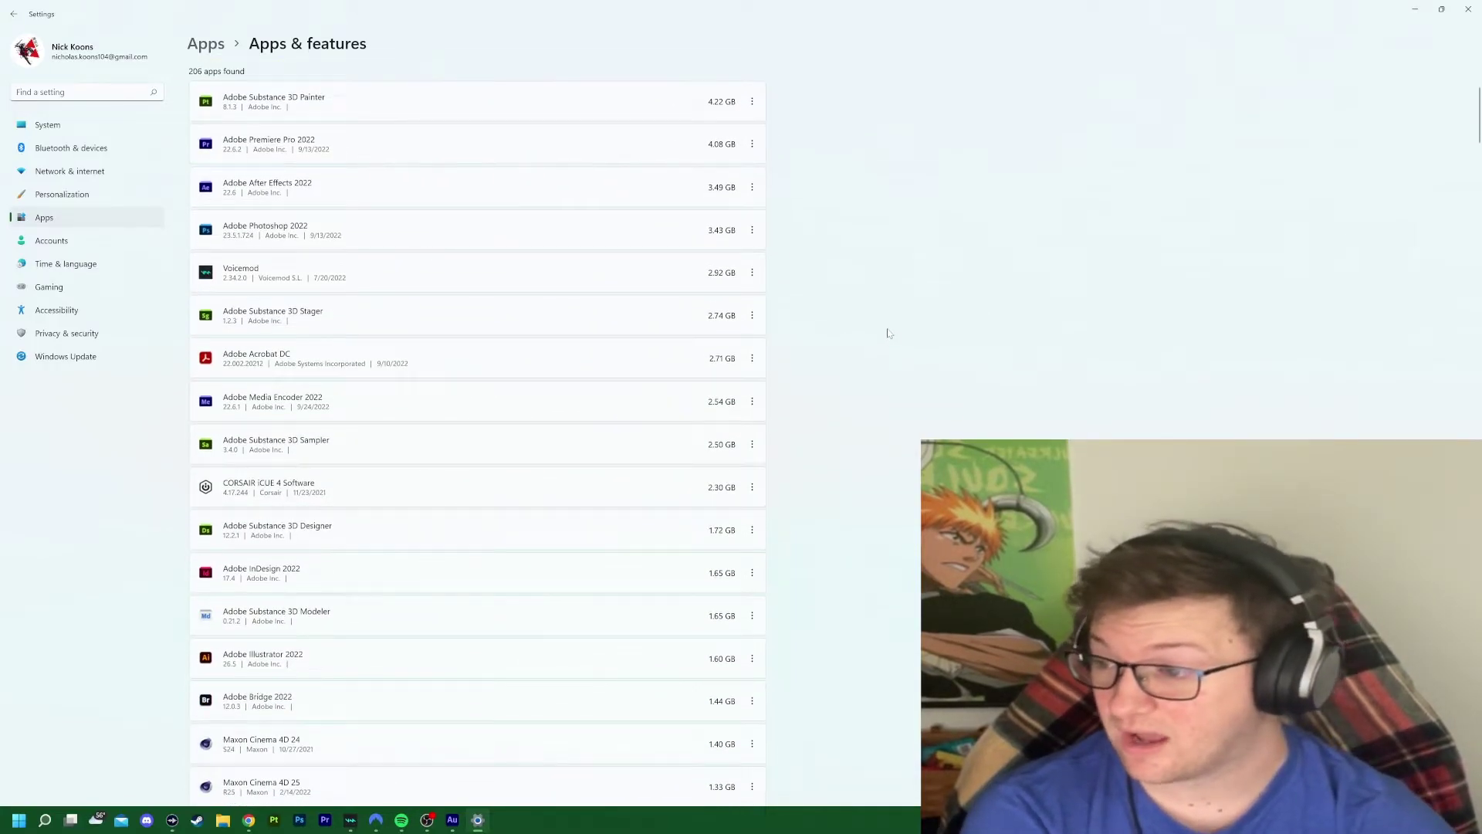
pyautogui.scroll(-1, 877, 321)
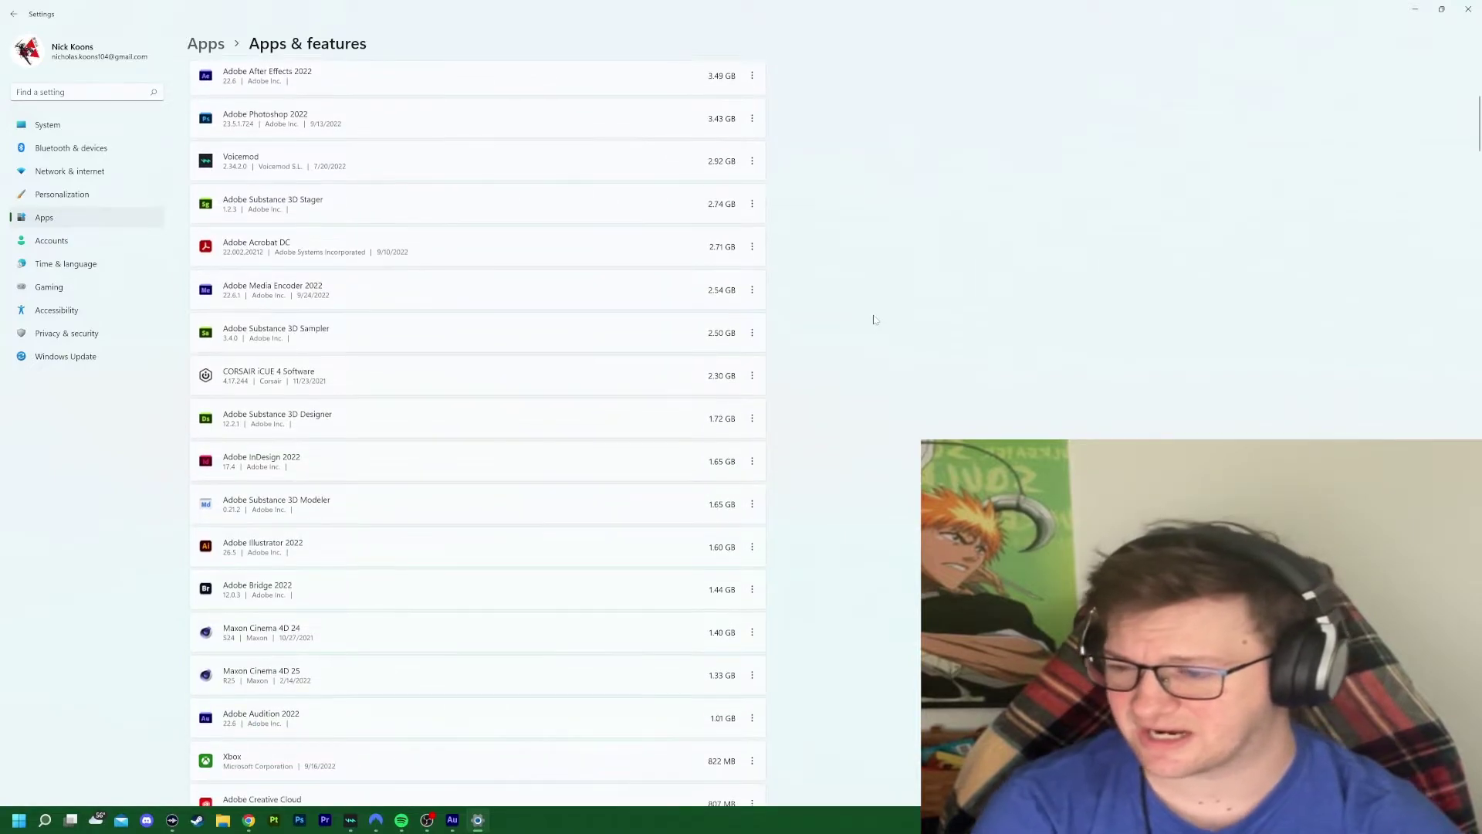
pyautogui.scroll(-2, 875, 317)
pyautogui.scroll(-3, 873, 313)
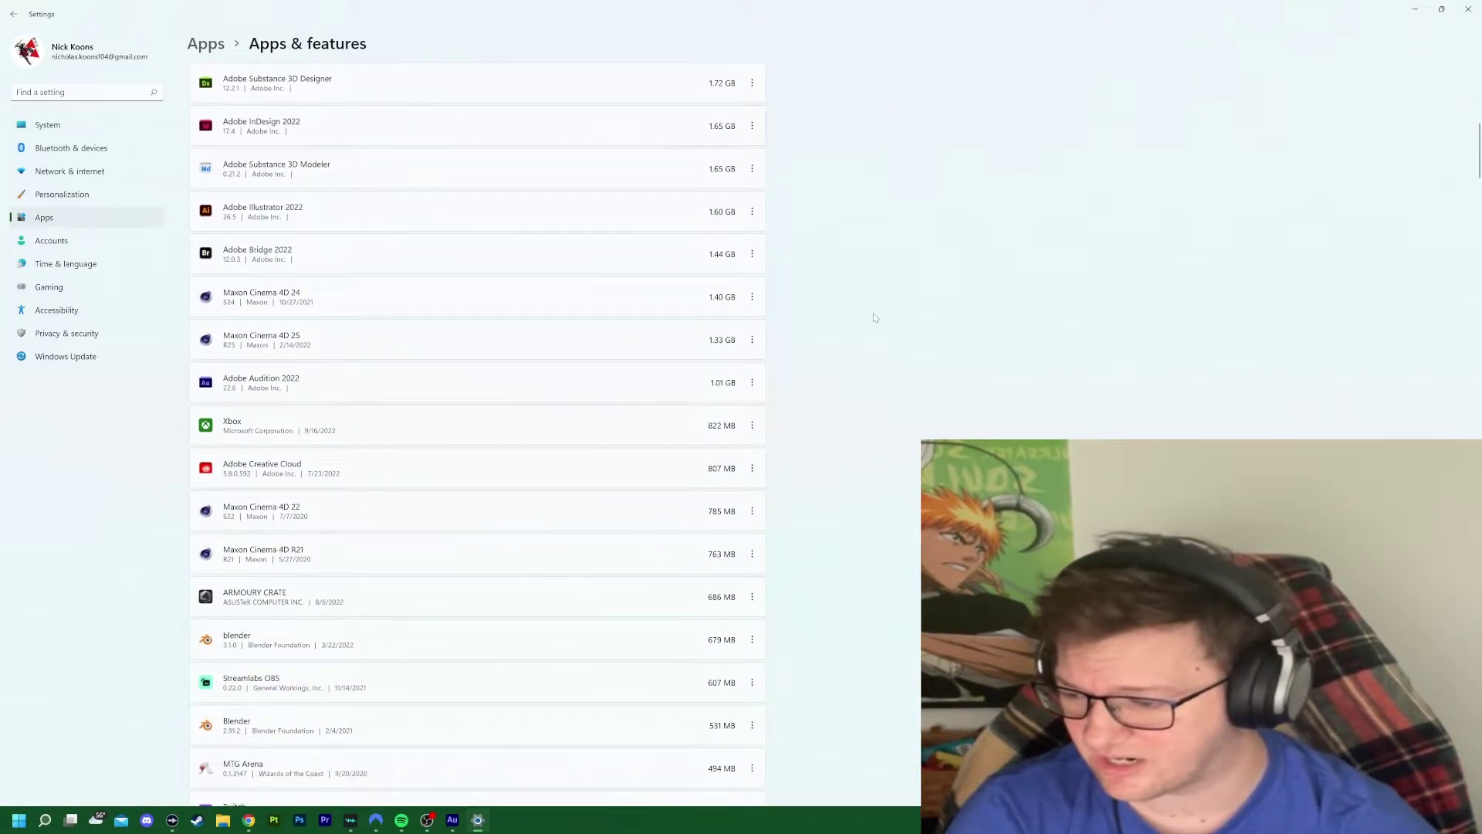
pyautogui.scroll(-4, 872, 312)
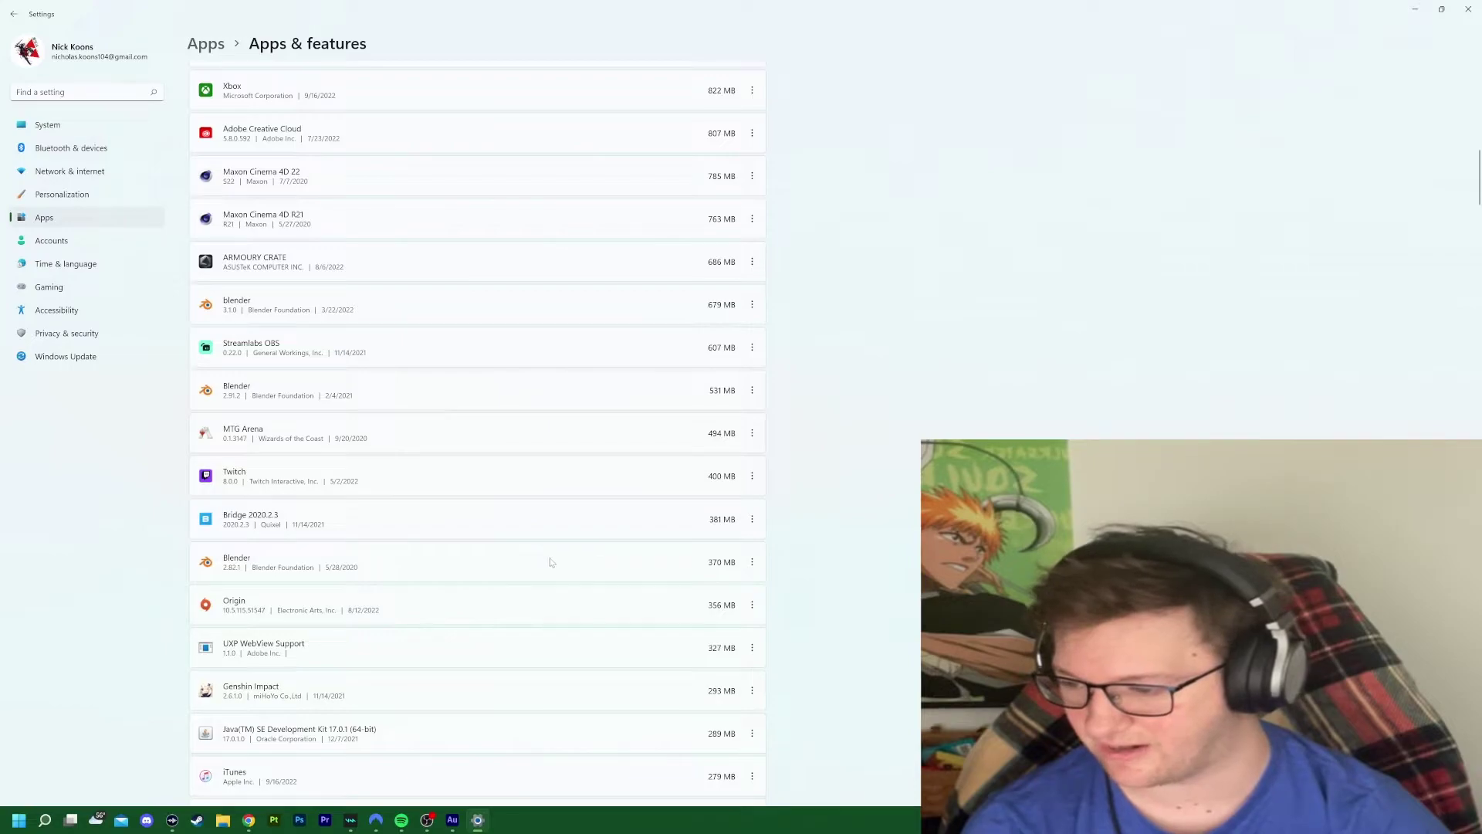
pyautogui.click(752, 562)
# Step: Uninstall the older Blender 2.82.1 from the app list
pyautogui.click(827, 556)
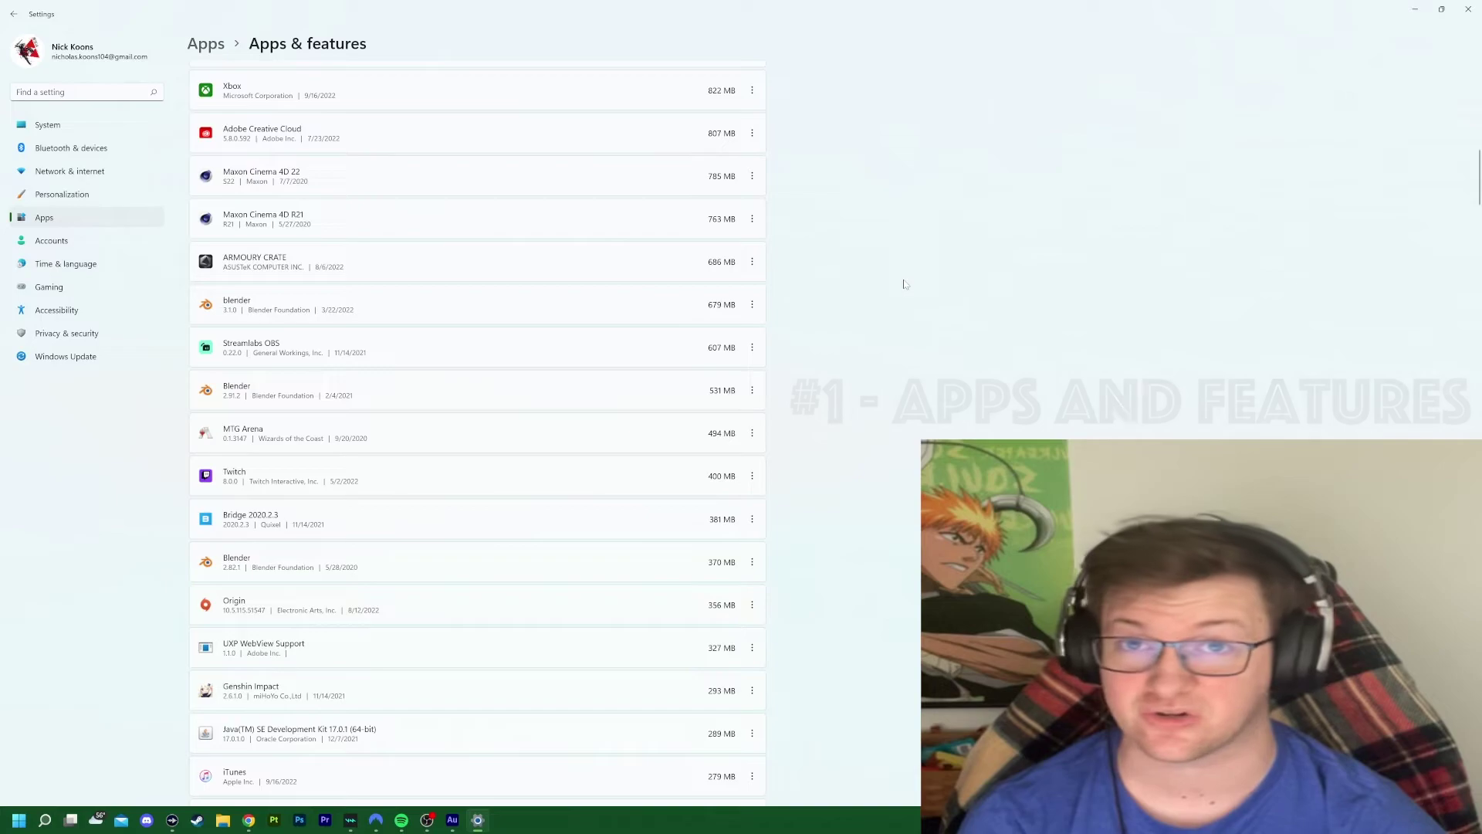
pyautogui.click(752, 563)
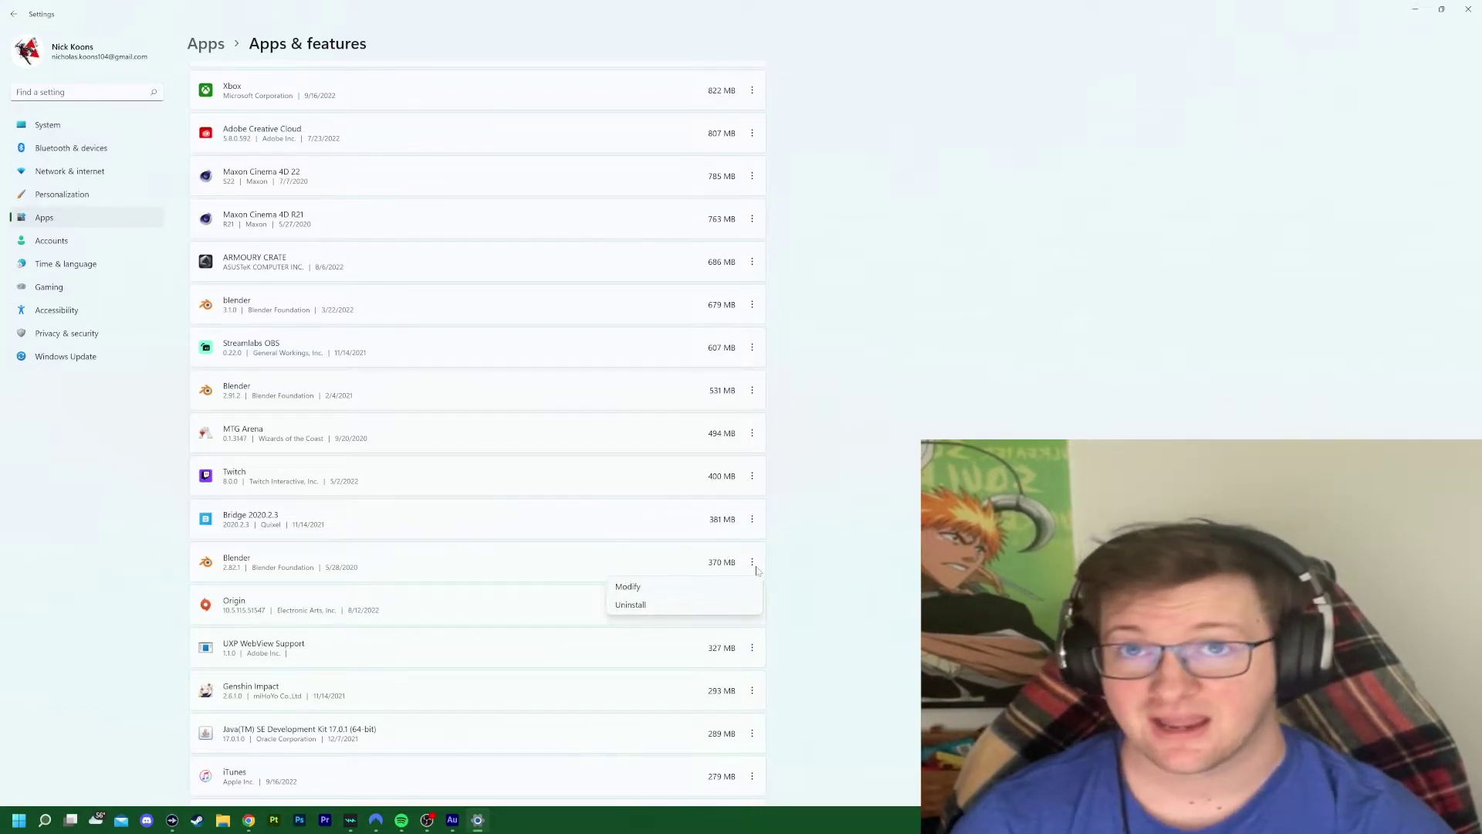
pyautogui.click(640, 604)
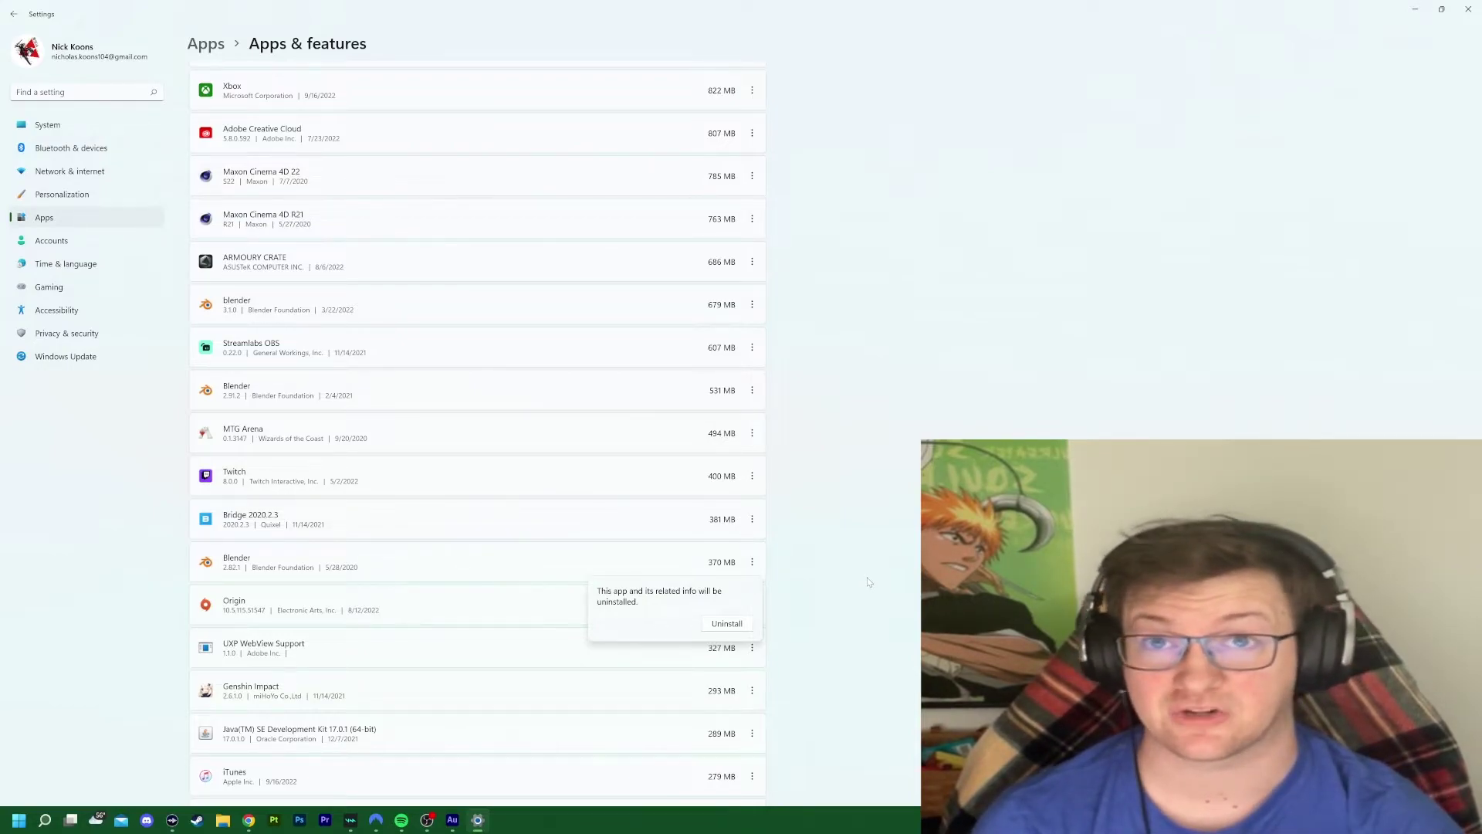
pyautogui.click(737, 628)
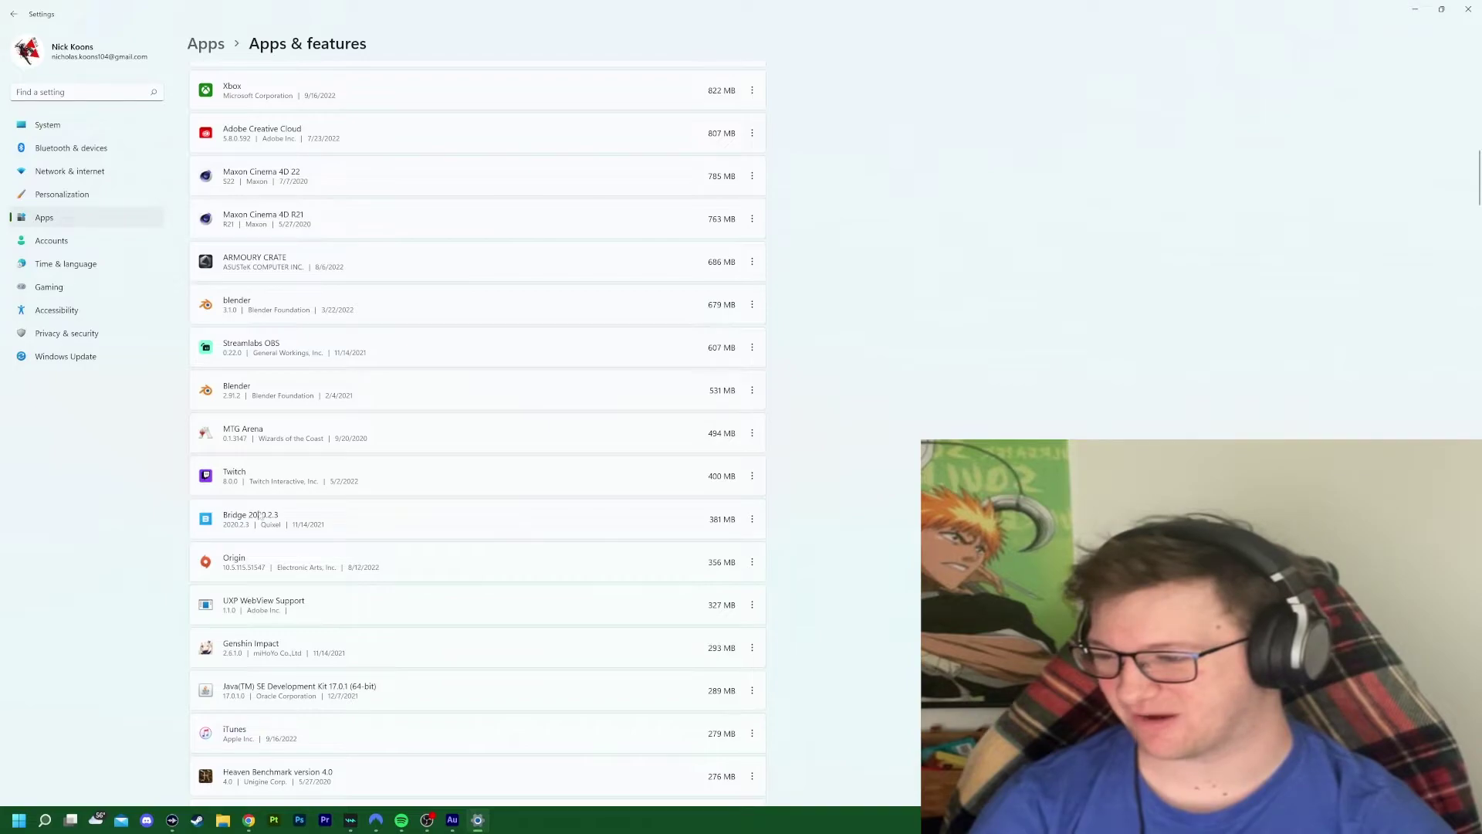
pyautogui.click(751, 519)
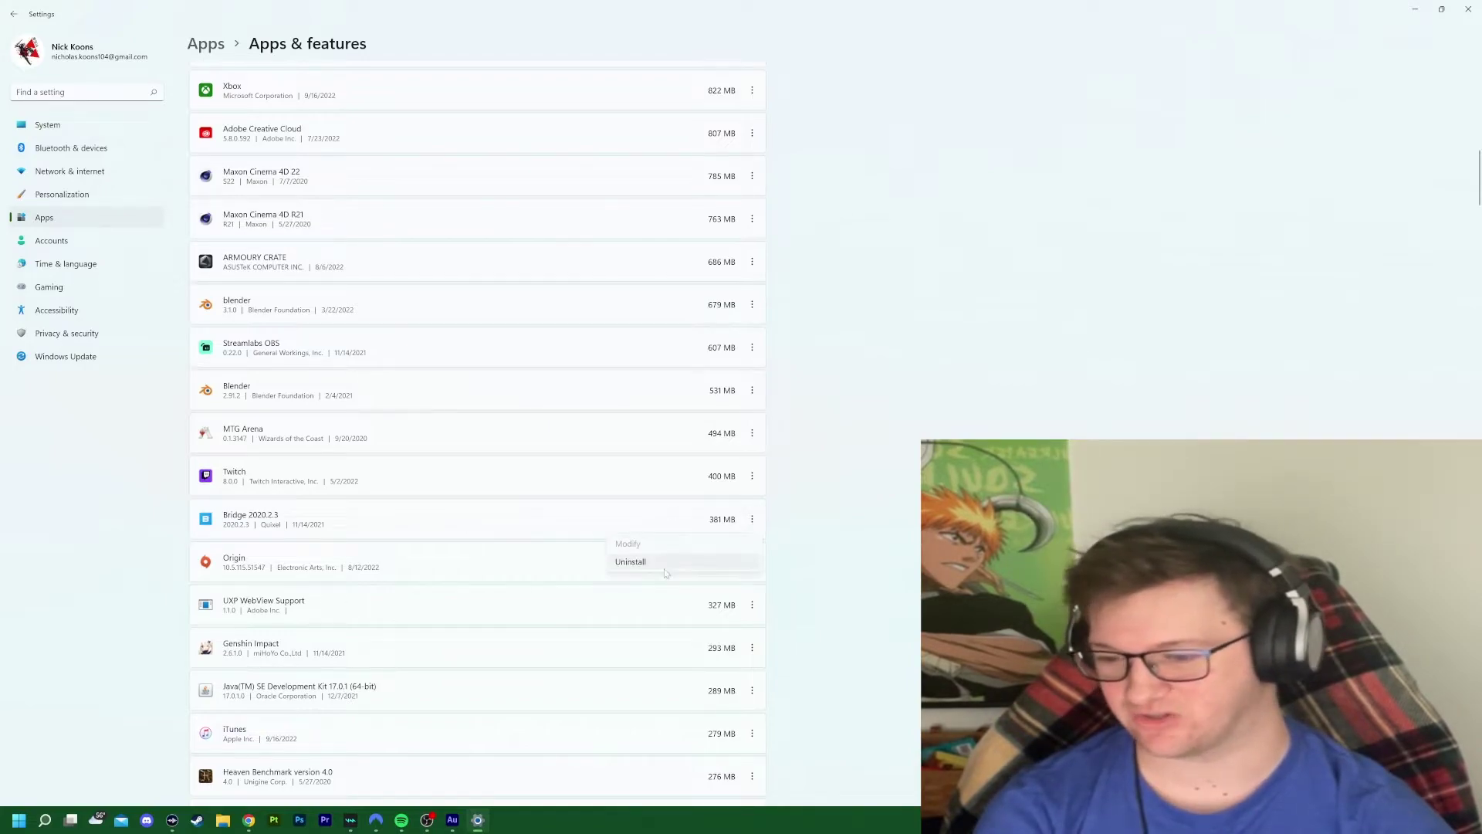
# Step: Uninstall Bridge 2020.2.3, confirming in its own uninstaller dialog
pyautogui.click(661, 563)
pyautogui.click(725, 580)
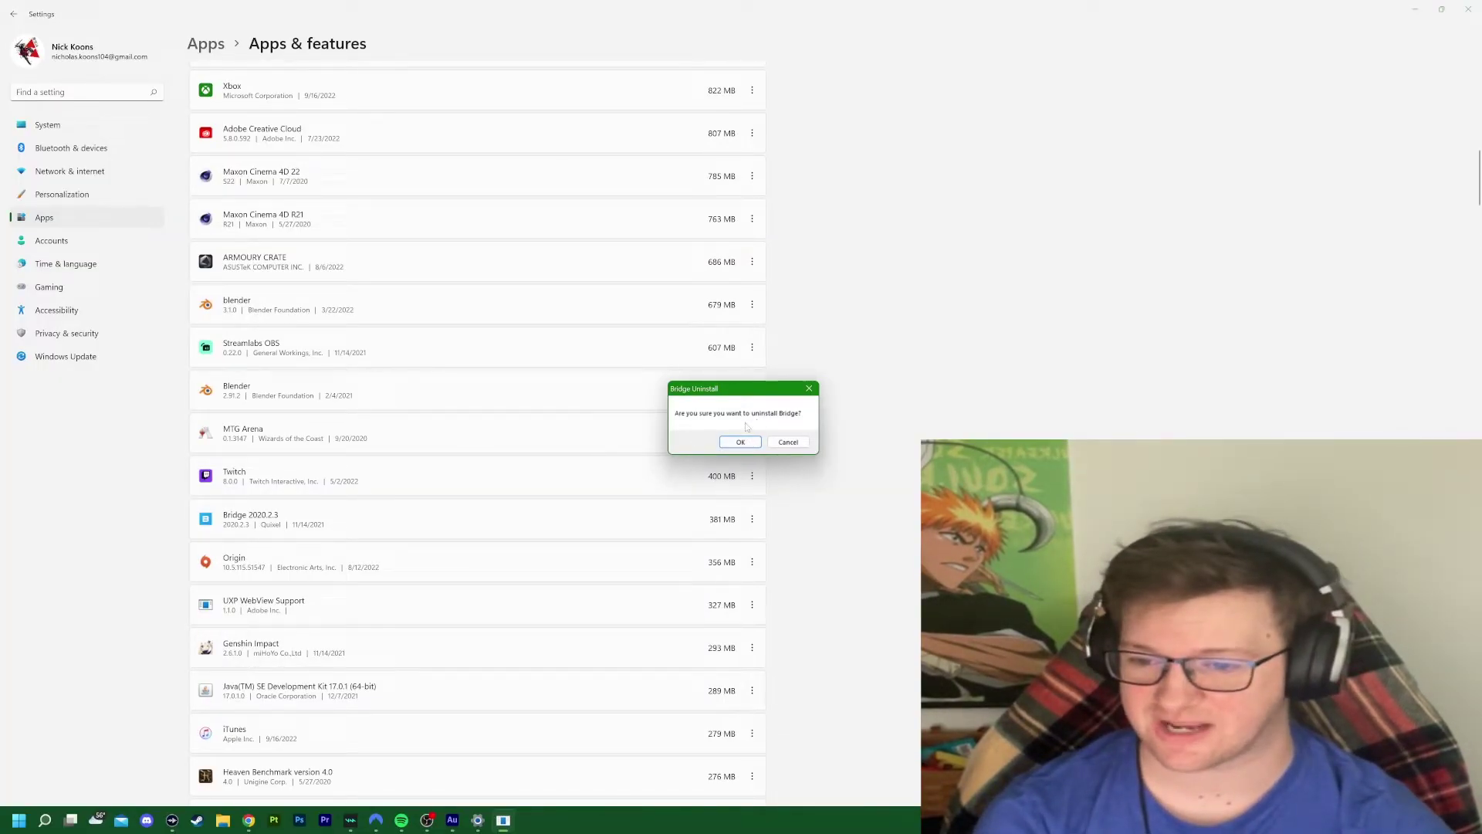
pyautogui.click(739, 442)
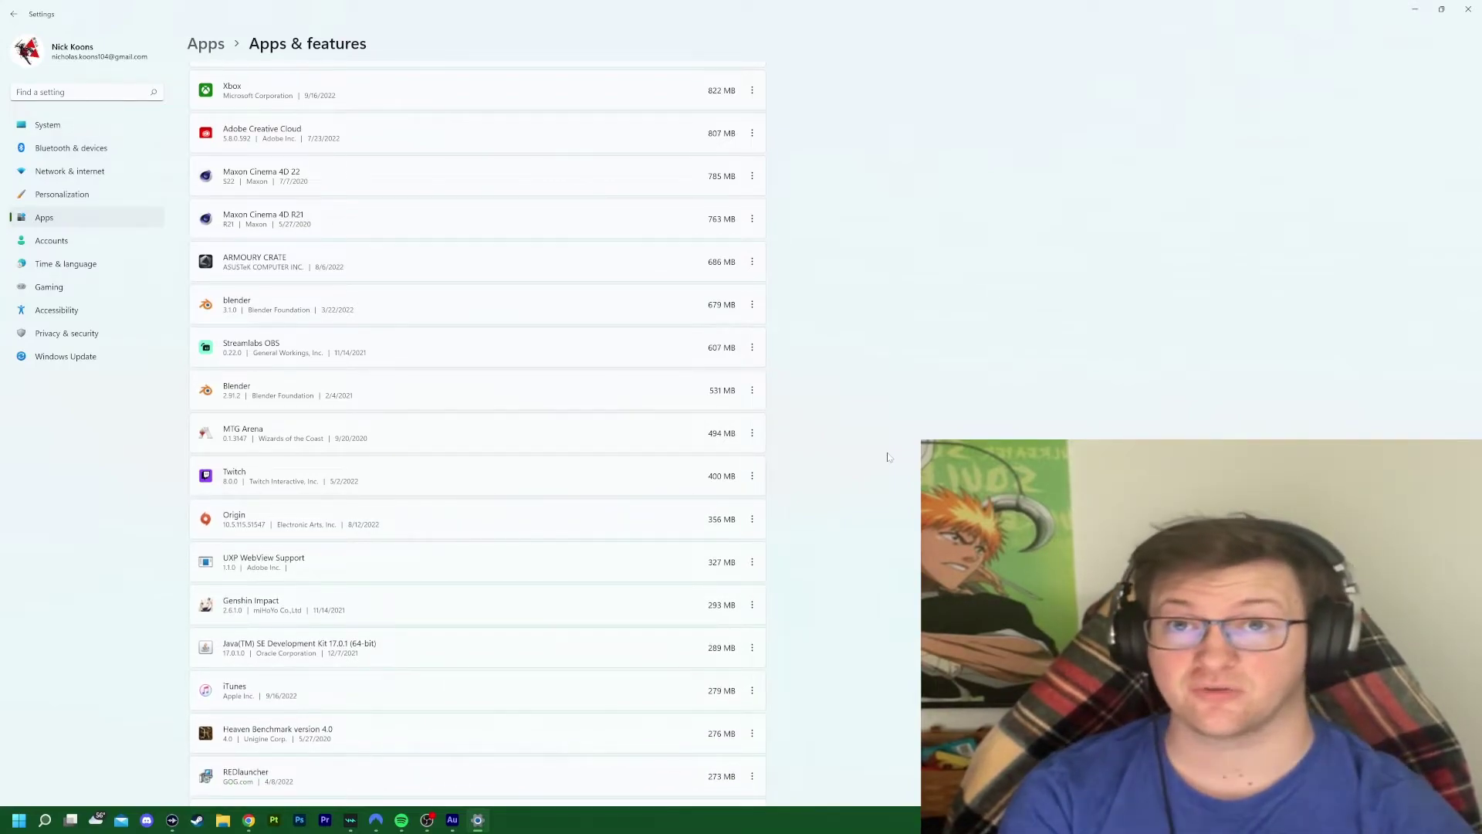
# Step: Navigate back through System > Storage to the installed apps list
pyautogui.click(205, 48)
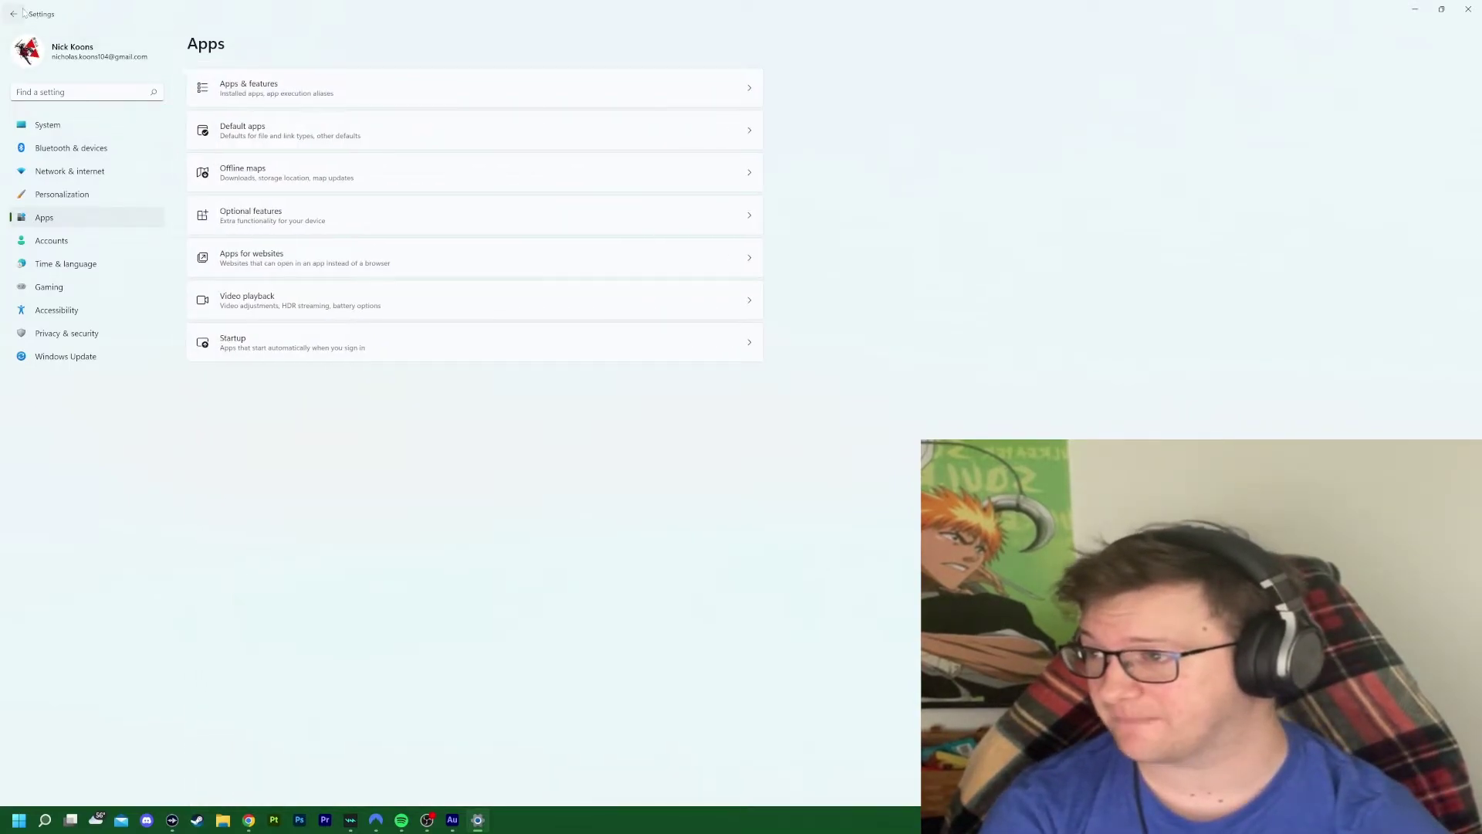
pyautogui.click(14, 14)
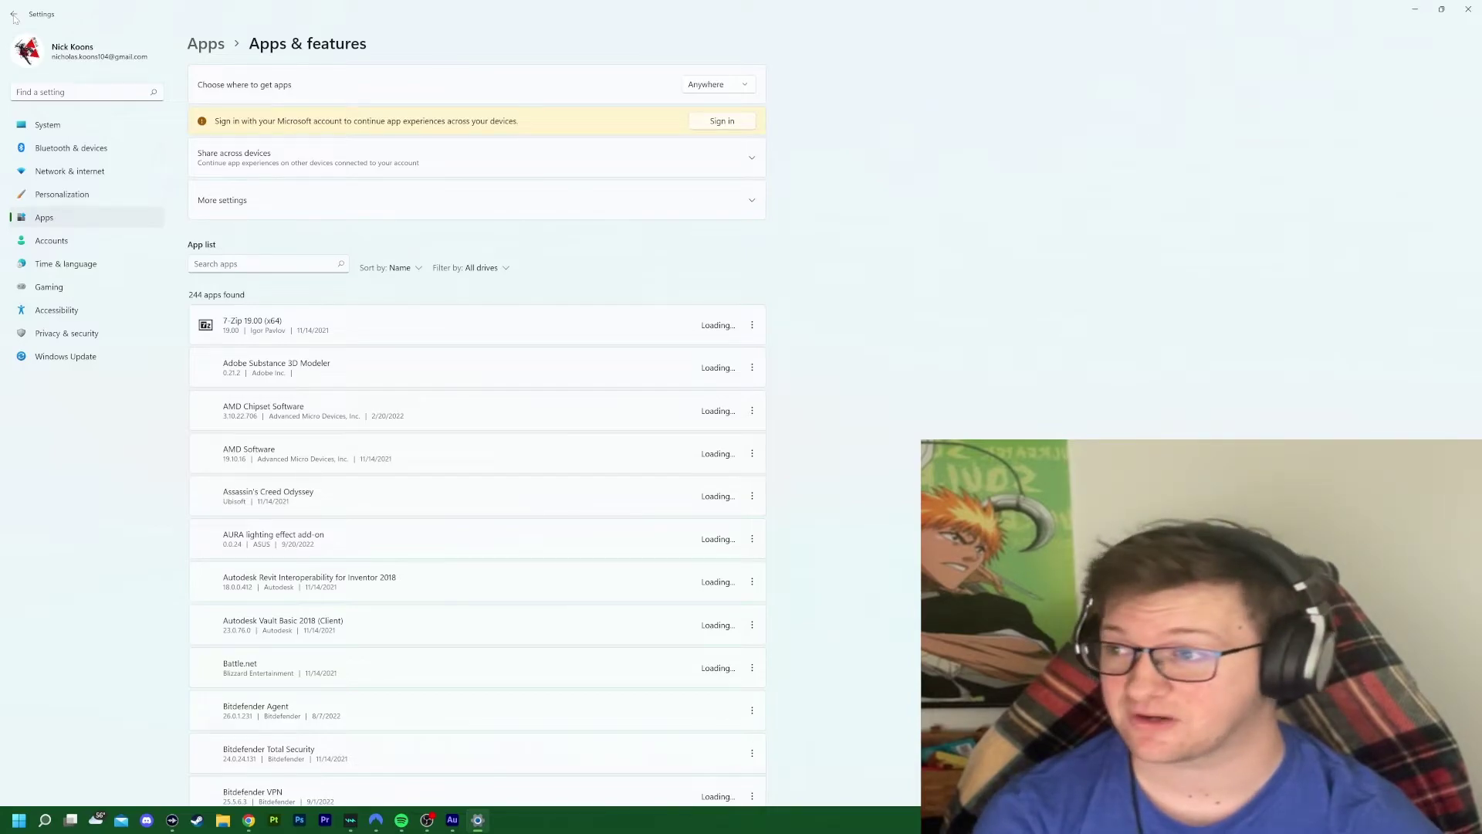
pyautogui.click(14, 16)
pyautogui.click(14, 16)
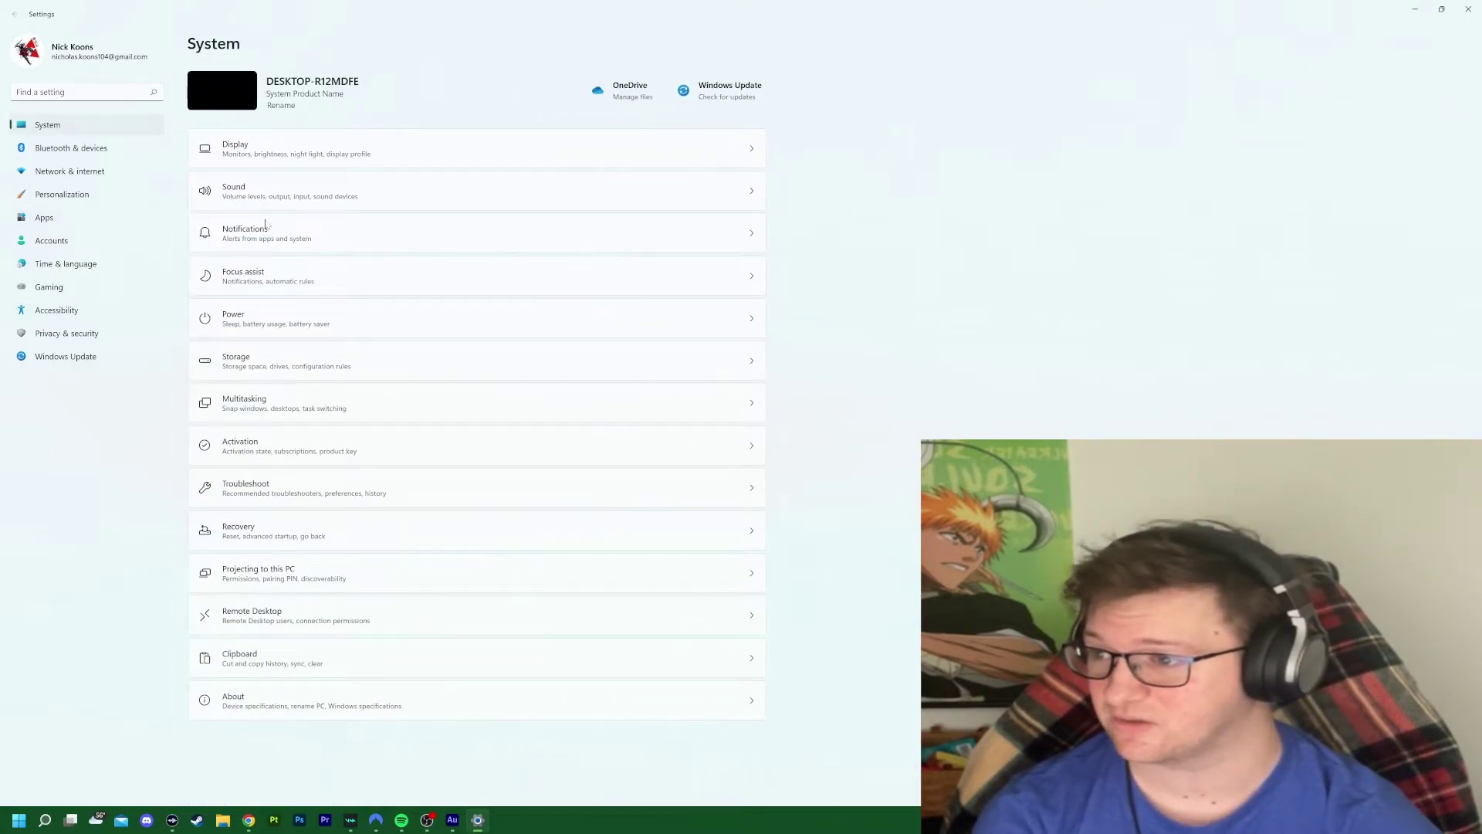
pyautogui.click(329, 365)
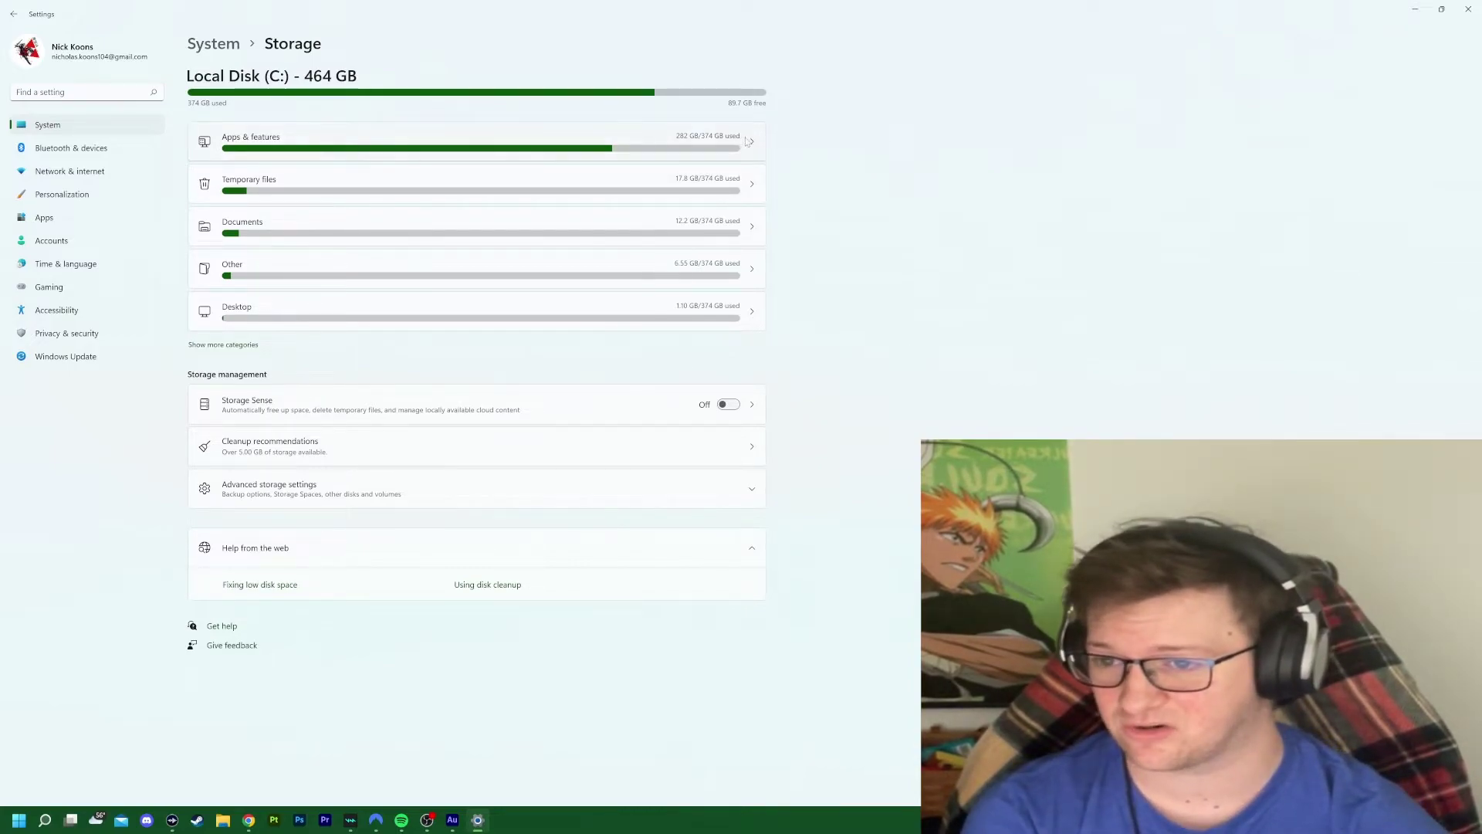
pyautogui.click(748, 141)
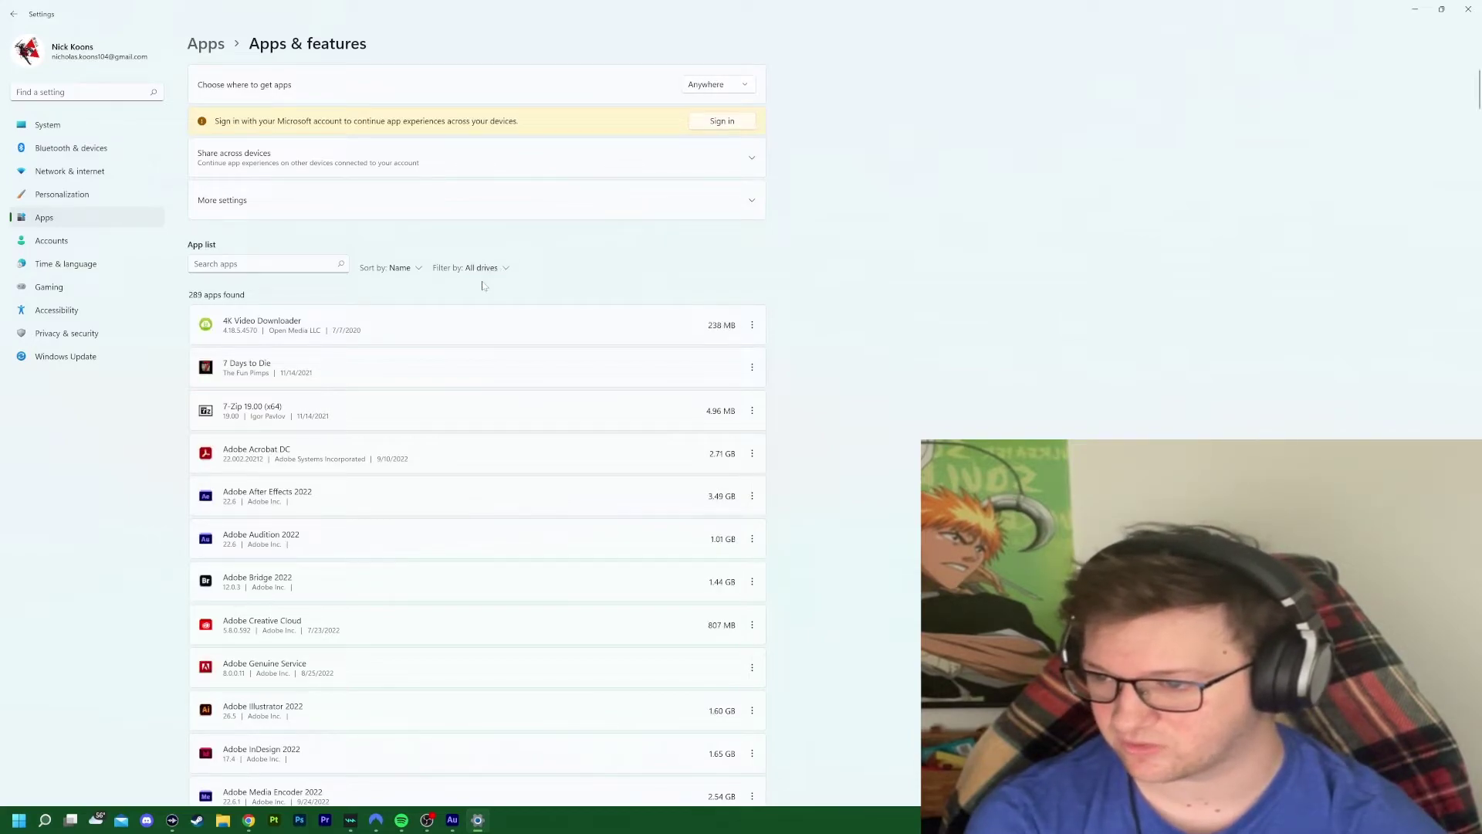
# Step: Filter the apps to Local Disk (C:), keep name sorting, and close Settings
pyautogui.click(491, 269)
pyautogui.click(474, 308)
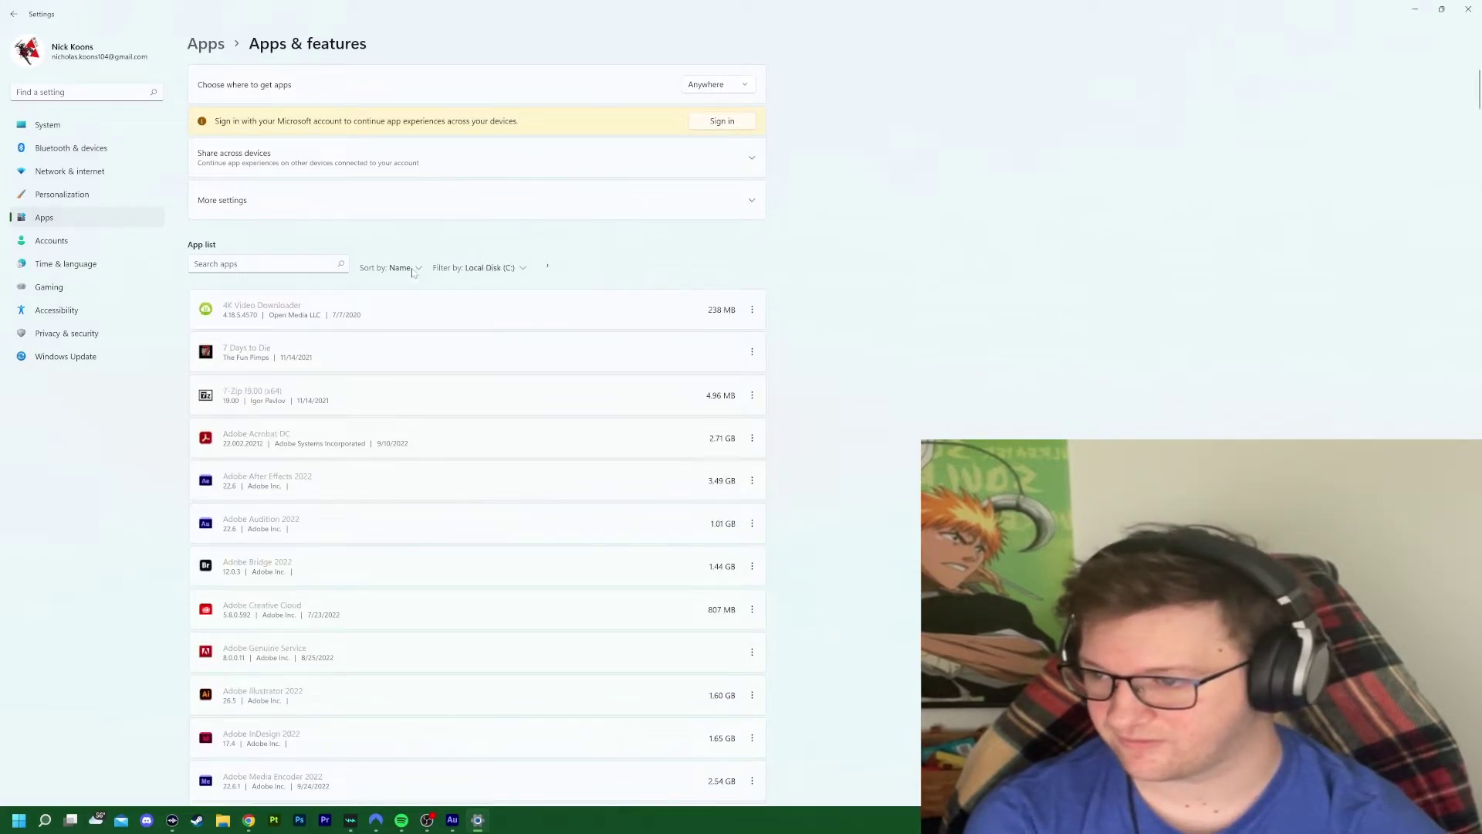
pyautogui.click(411, 269)
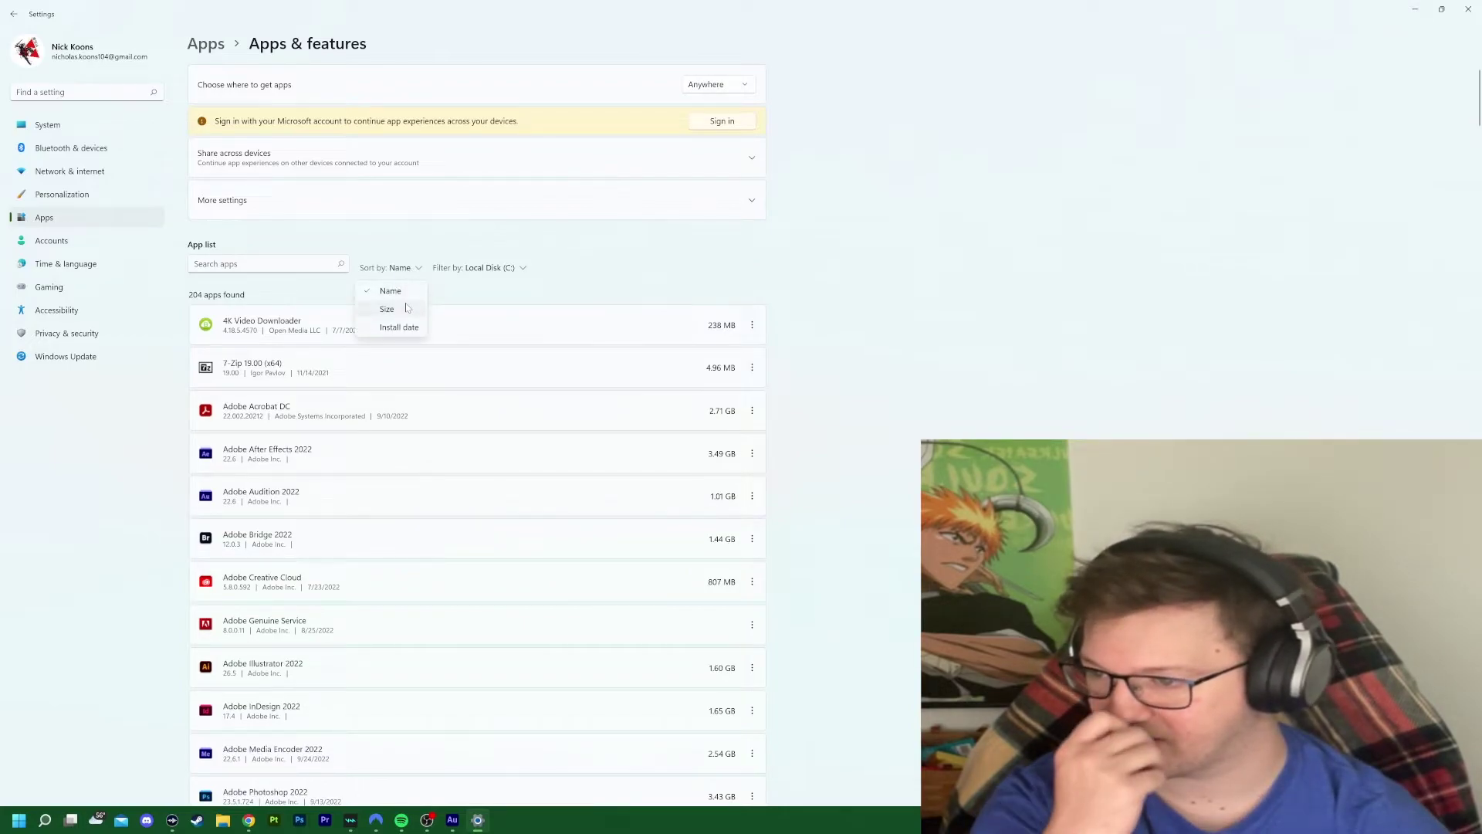
pyautogui.click(587, 279)
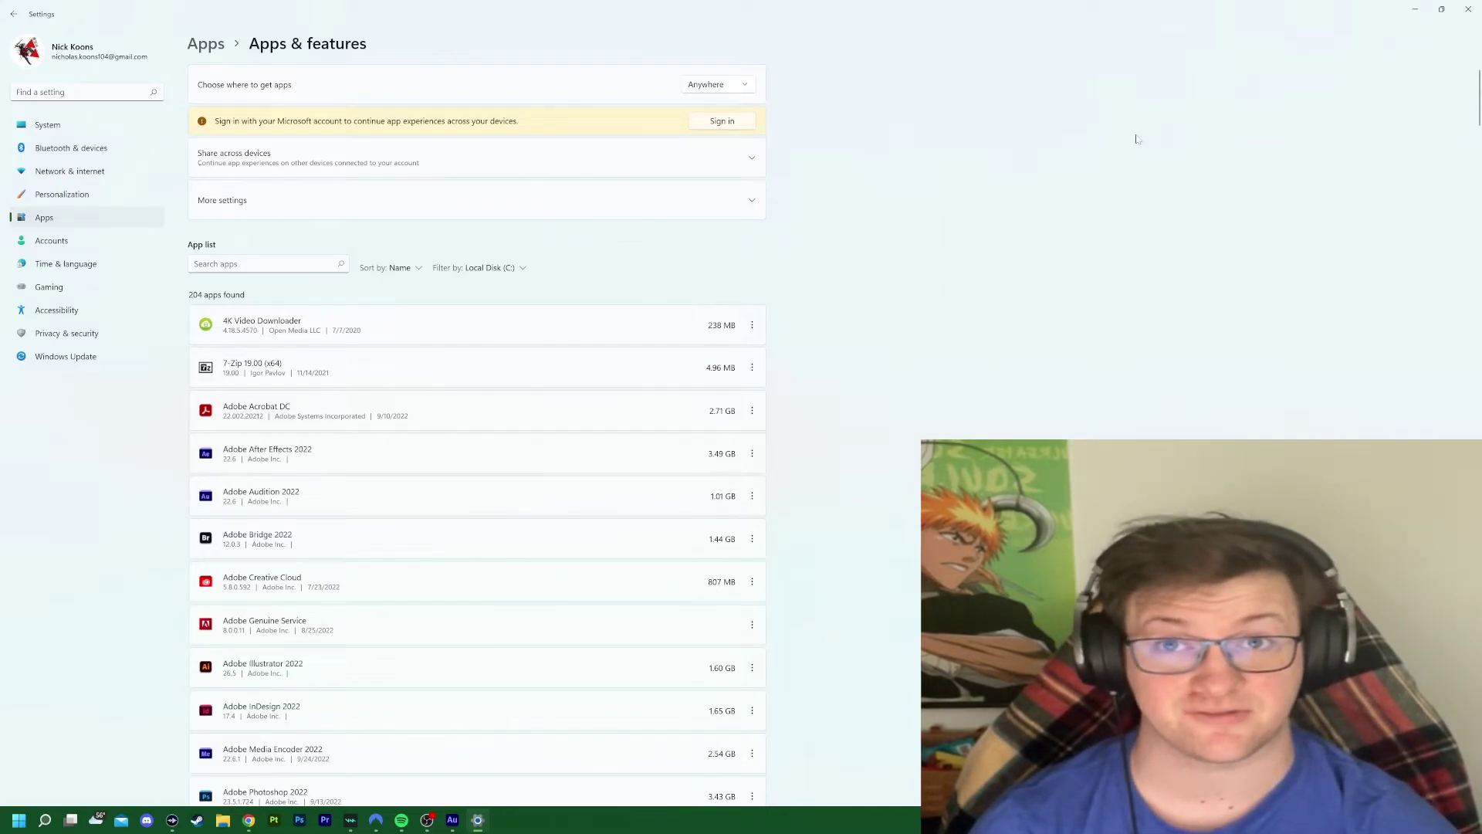
pyautogui.click(1468, 9)
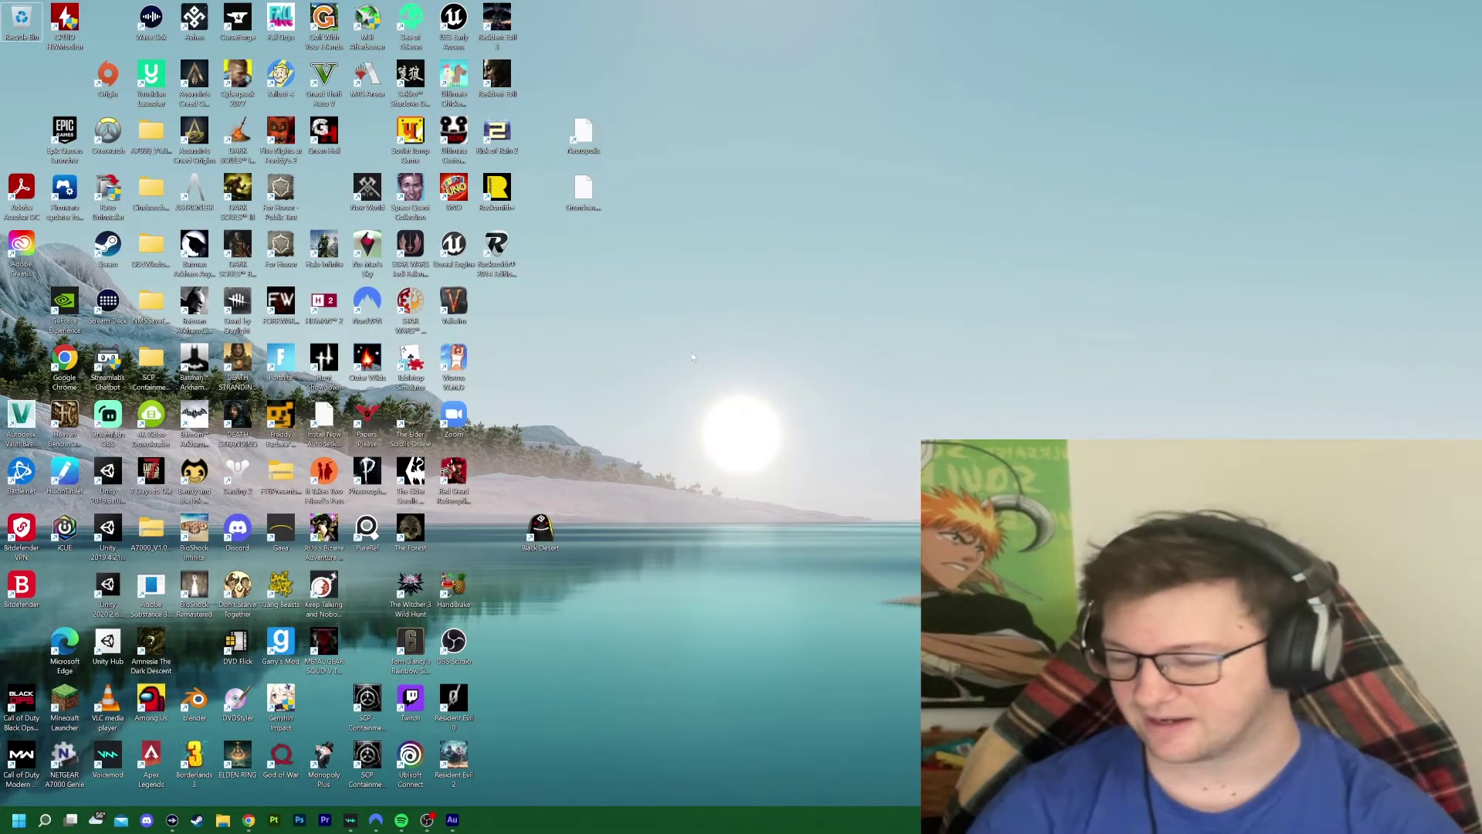
# Step: Launch Control Panel by searching 'control panel' from Start and move its window up
pyautogui.click(20, 821)
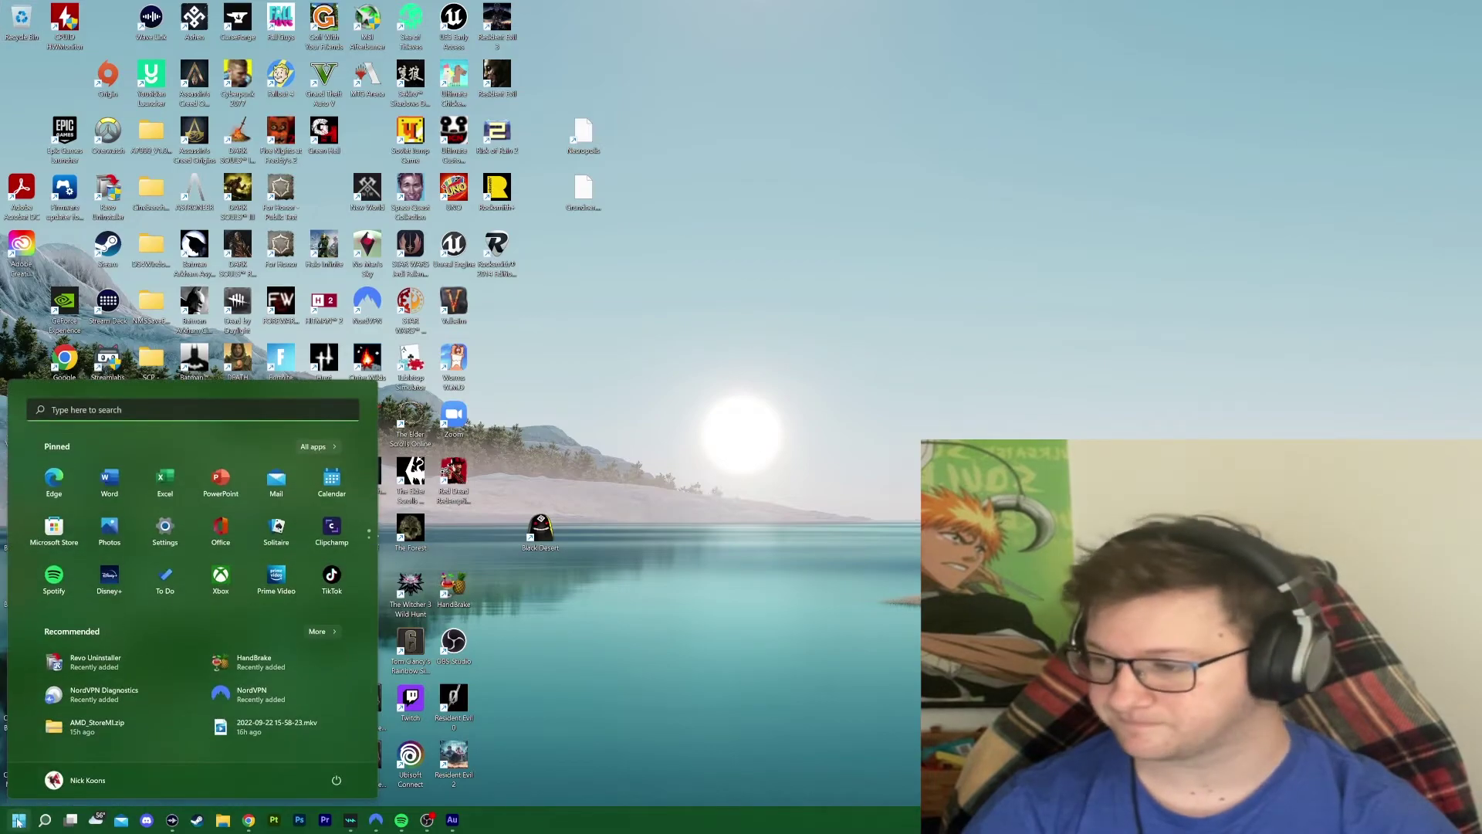
pyautogui.write('control panel')
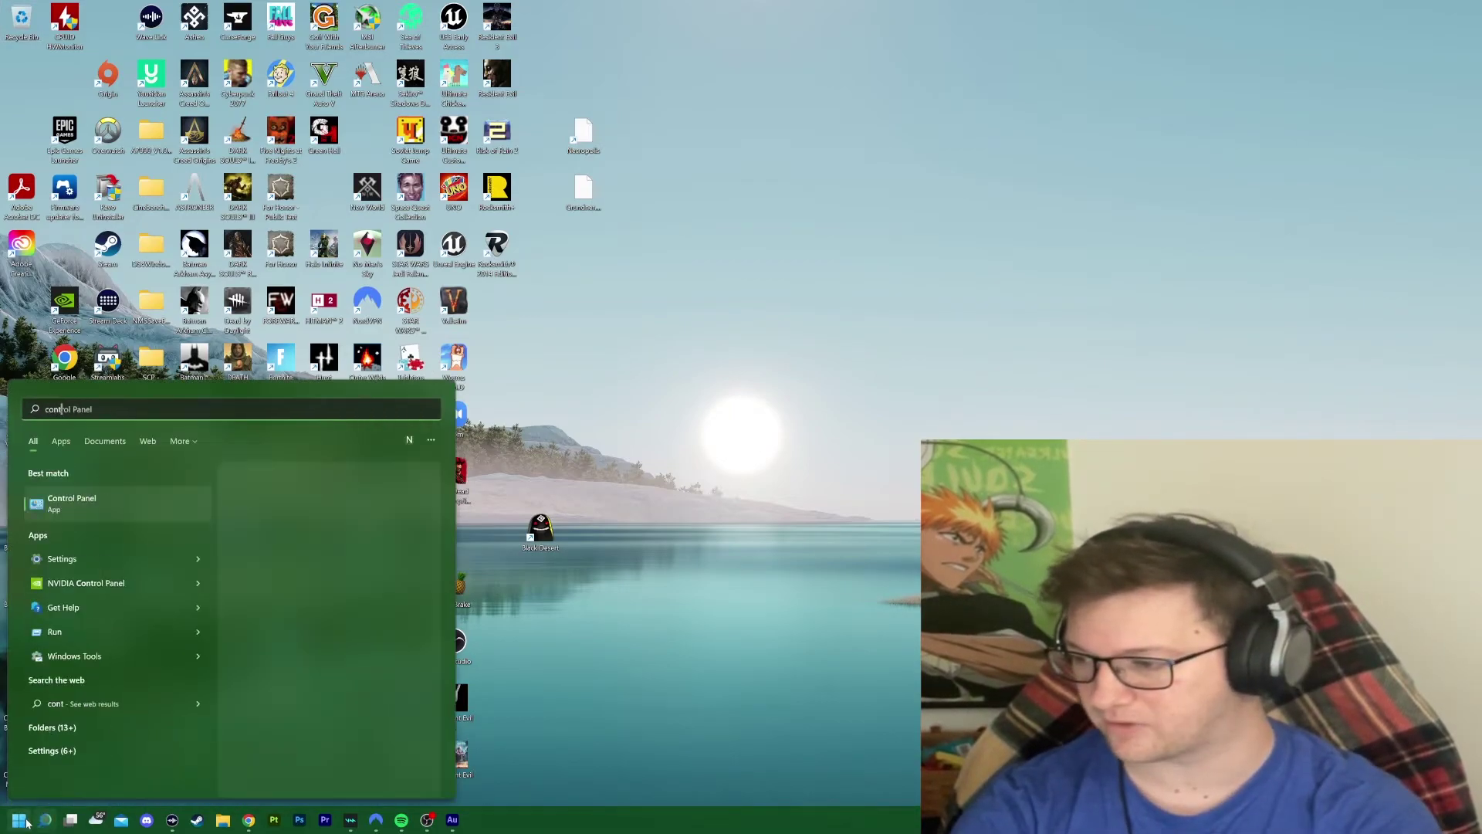
pyautogui.press('Return')
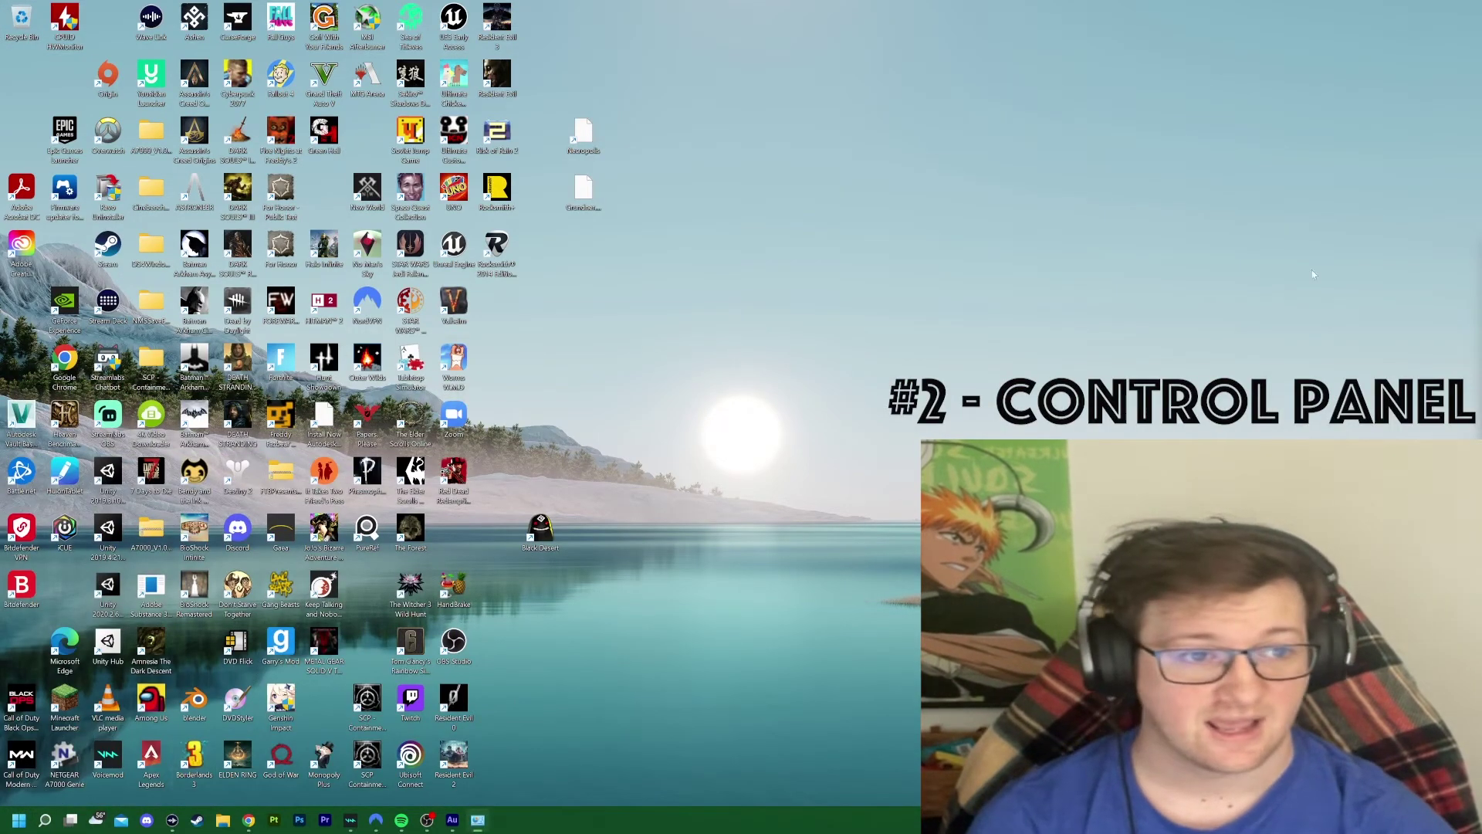
pyautogui.moveTo(797, 126); pyautogui.dragTo(770, 58)
# Step: Switch Control Panel's View by setting to Category and shift the window left
pyautogui.click(1082, 110)
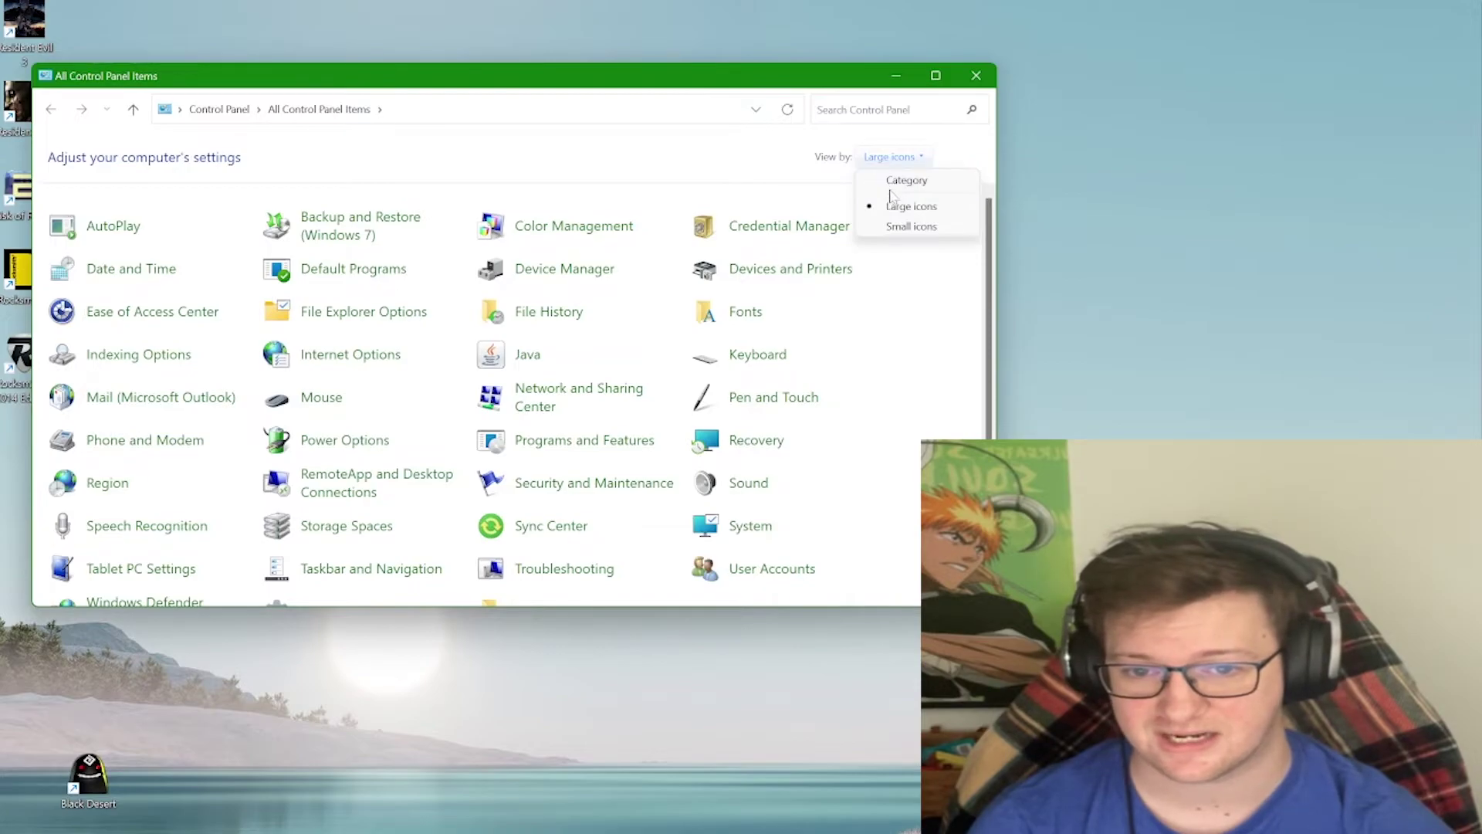
pyautogui.click(890, 185)
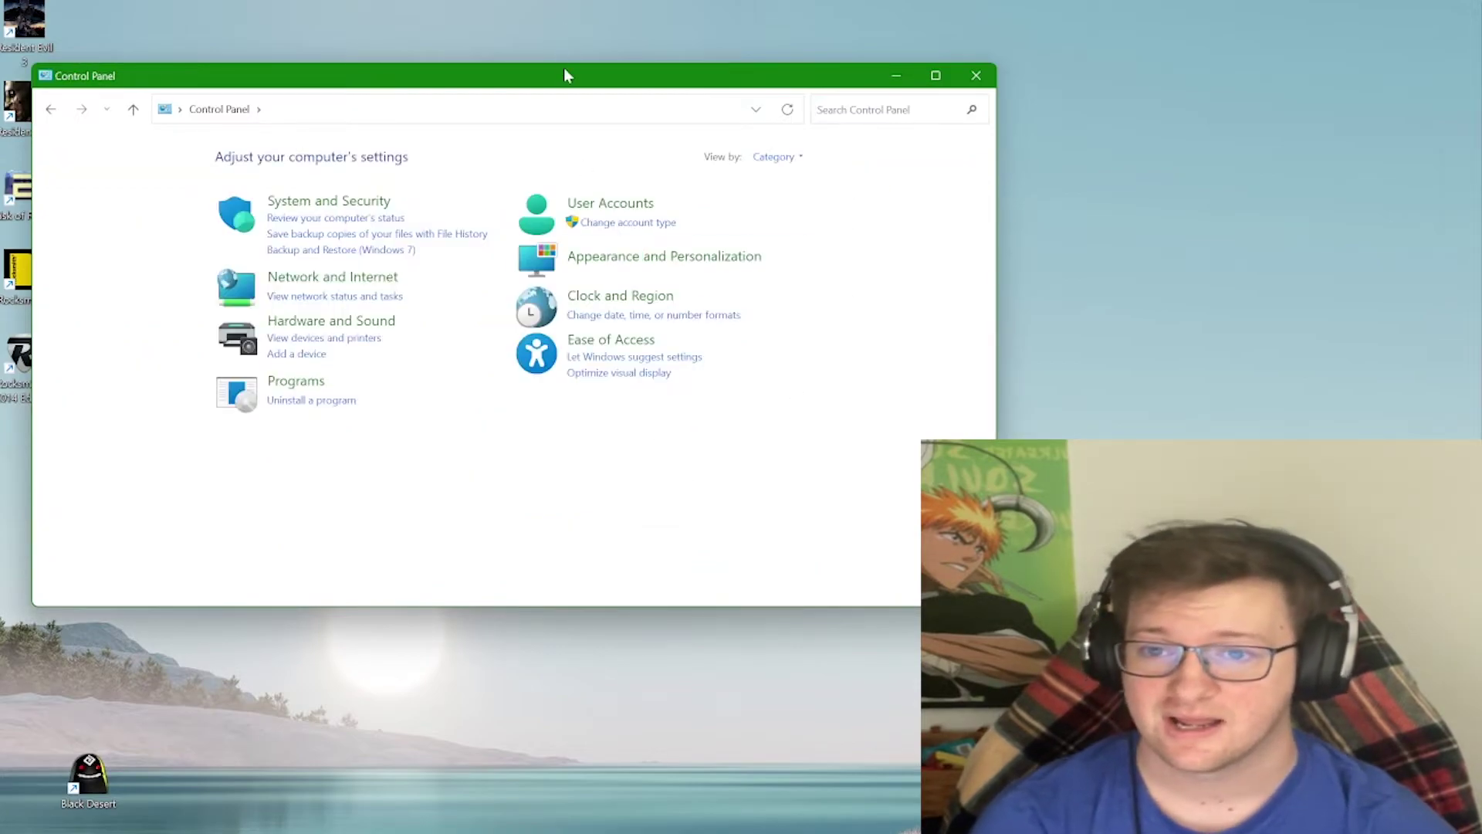
pyautogui.moveTo(566, 72); pyautogui.dragTo(506, 71)
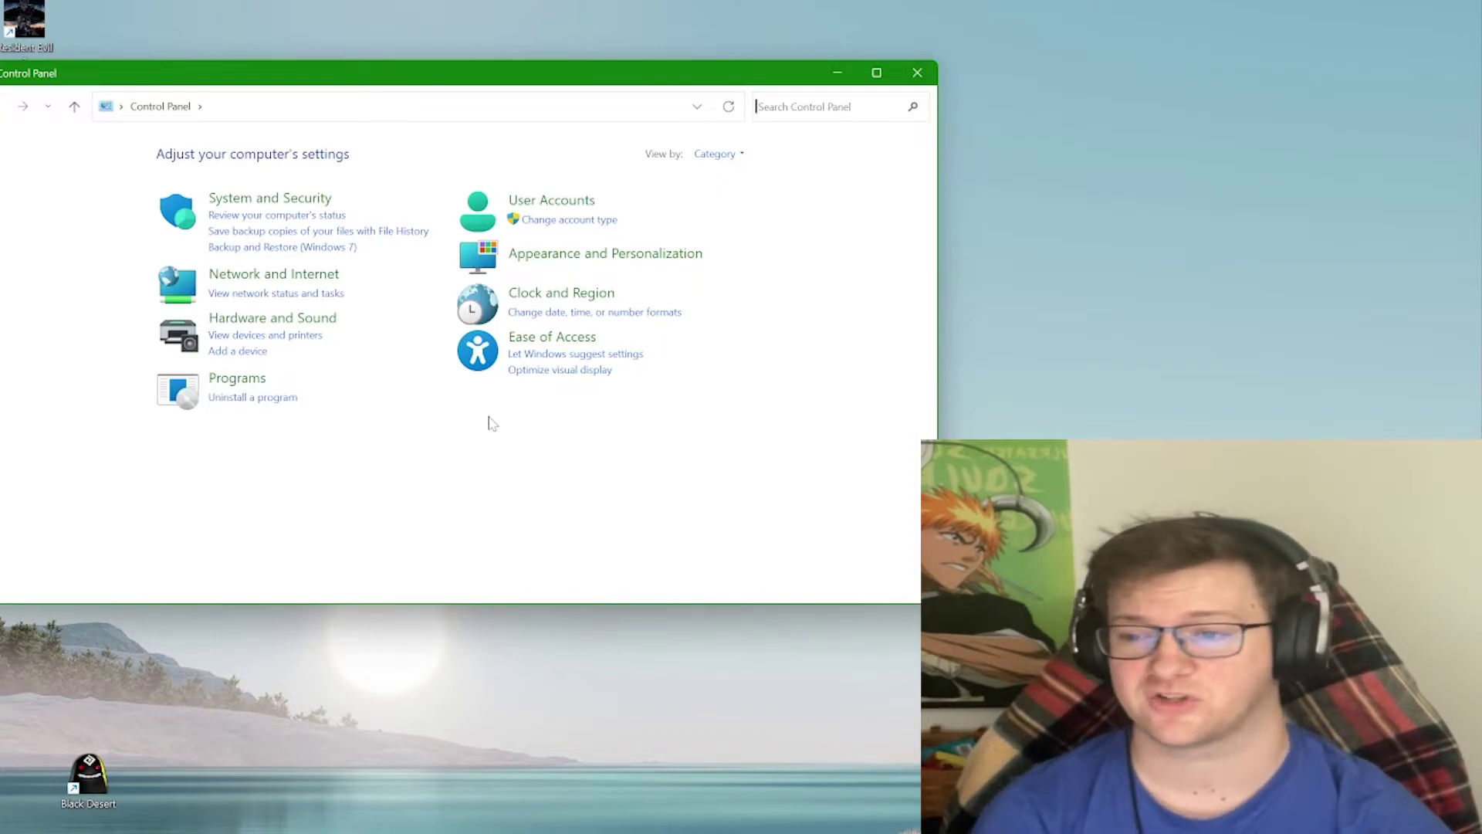
pyautogui.hotkey('ctrl', 'f')
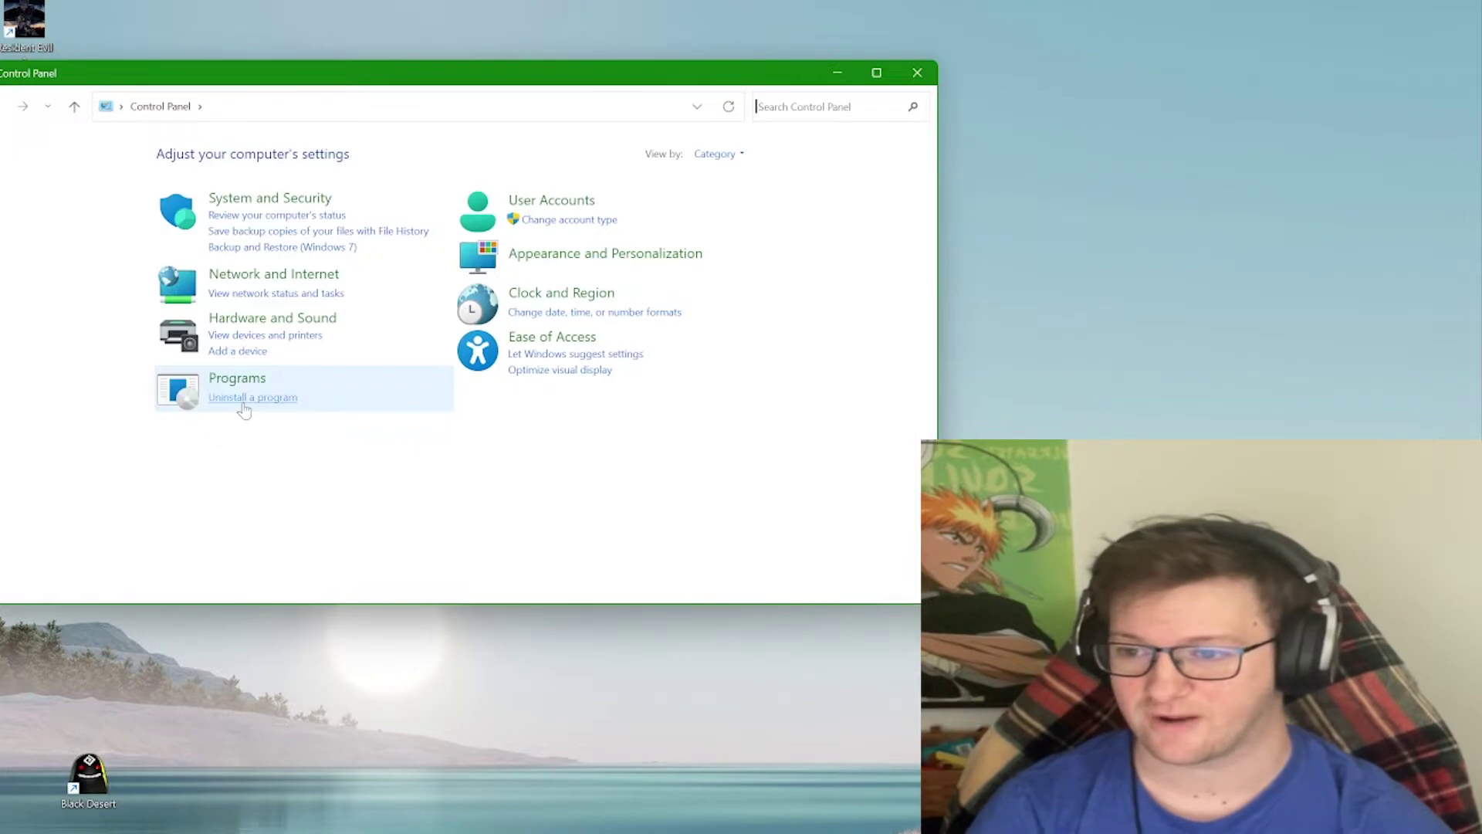
pyautogui.click(237, 378)
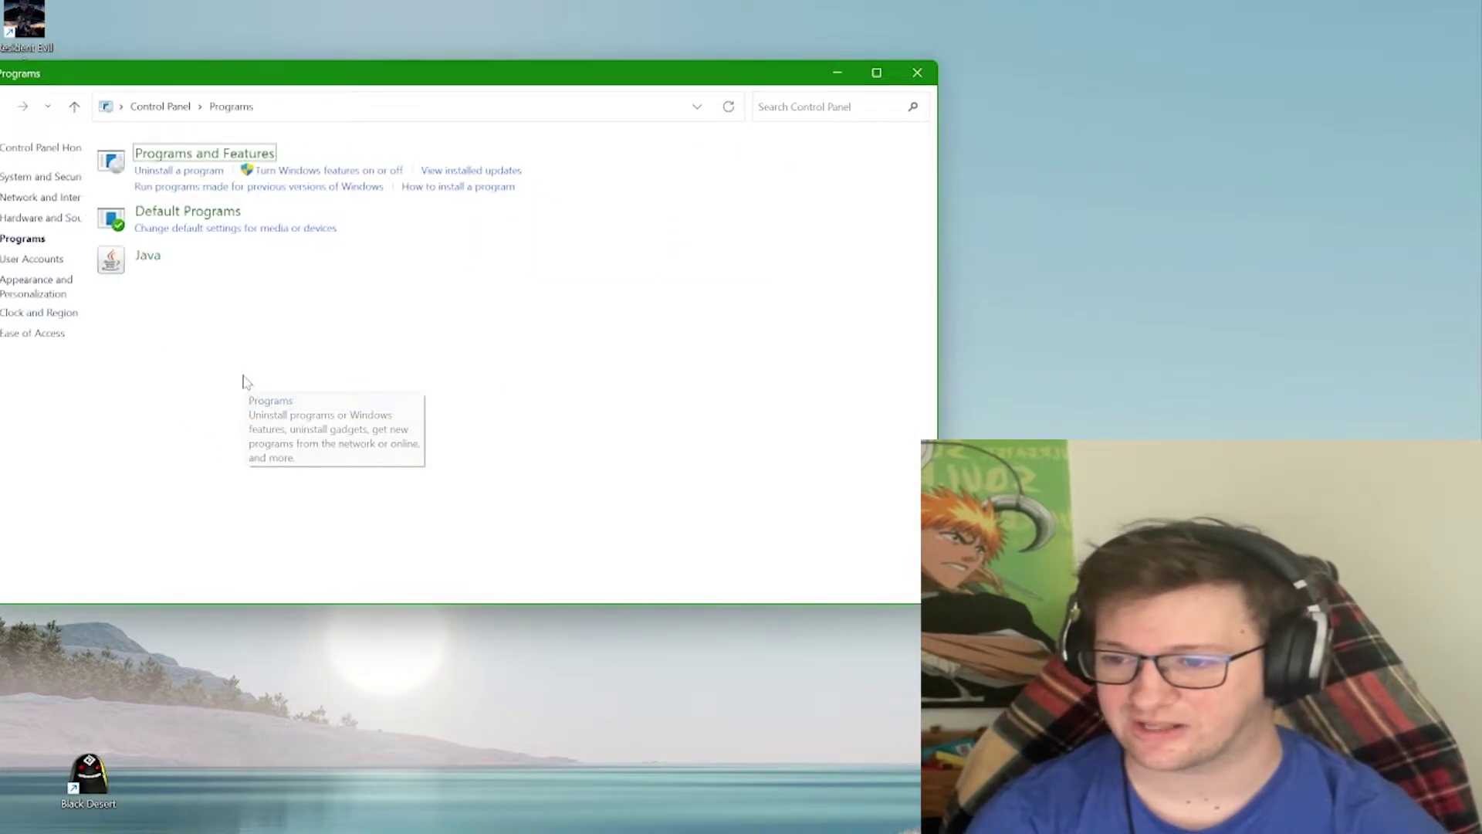
pyautogui.click(258, 155)
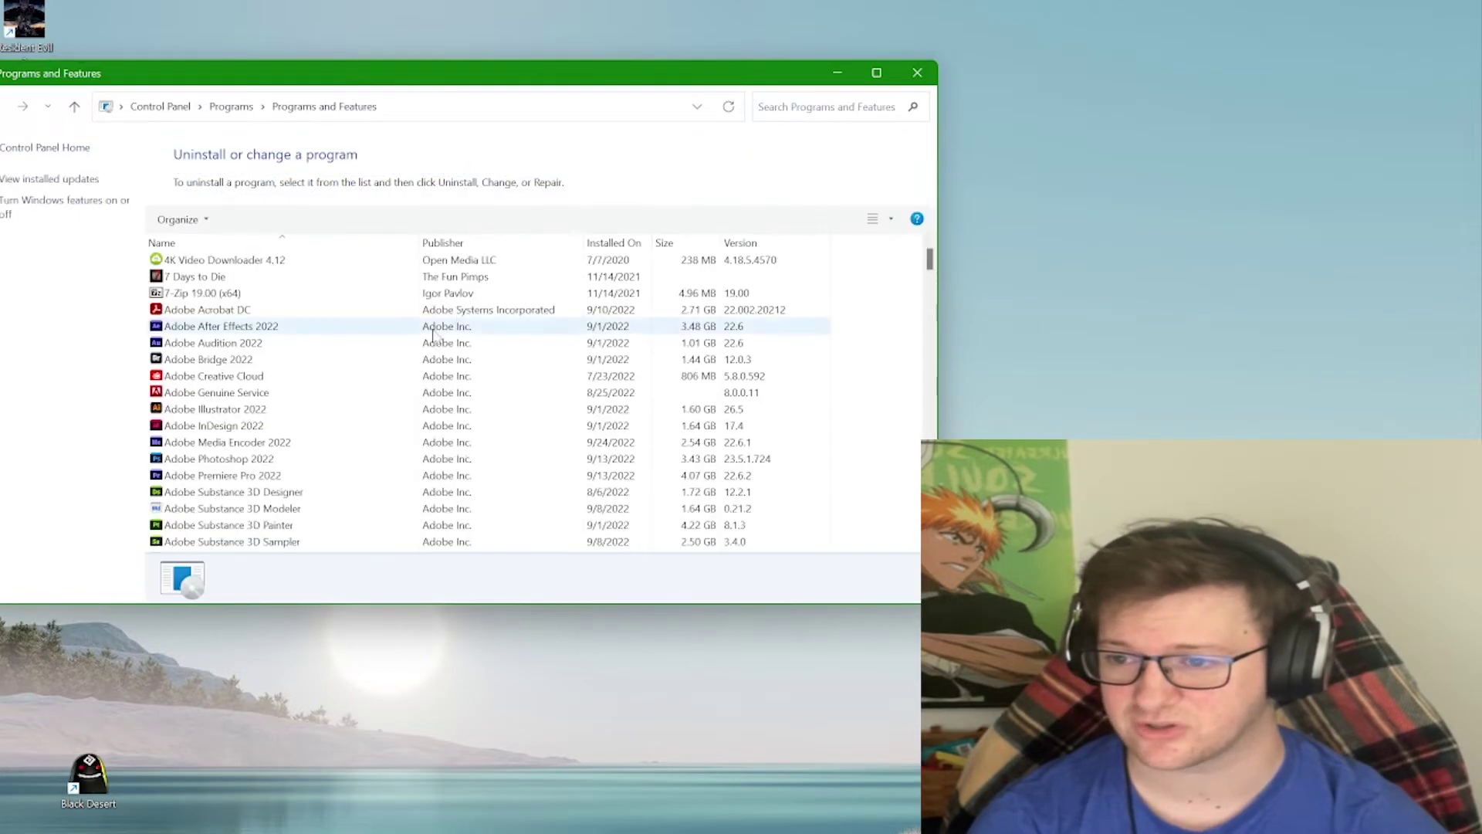
pyautogui.moveTo(369, 77); pyautogui.dragTo(345, 41)
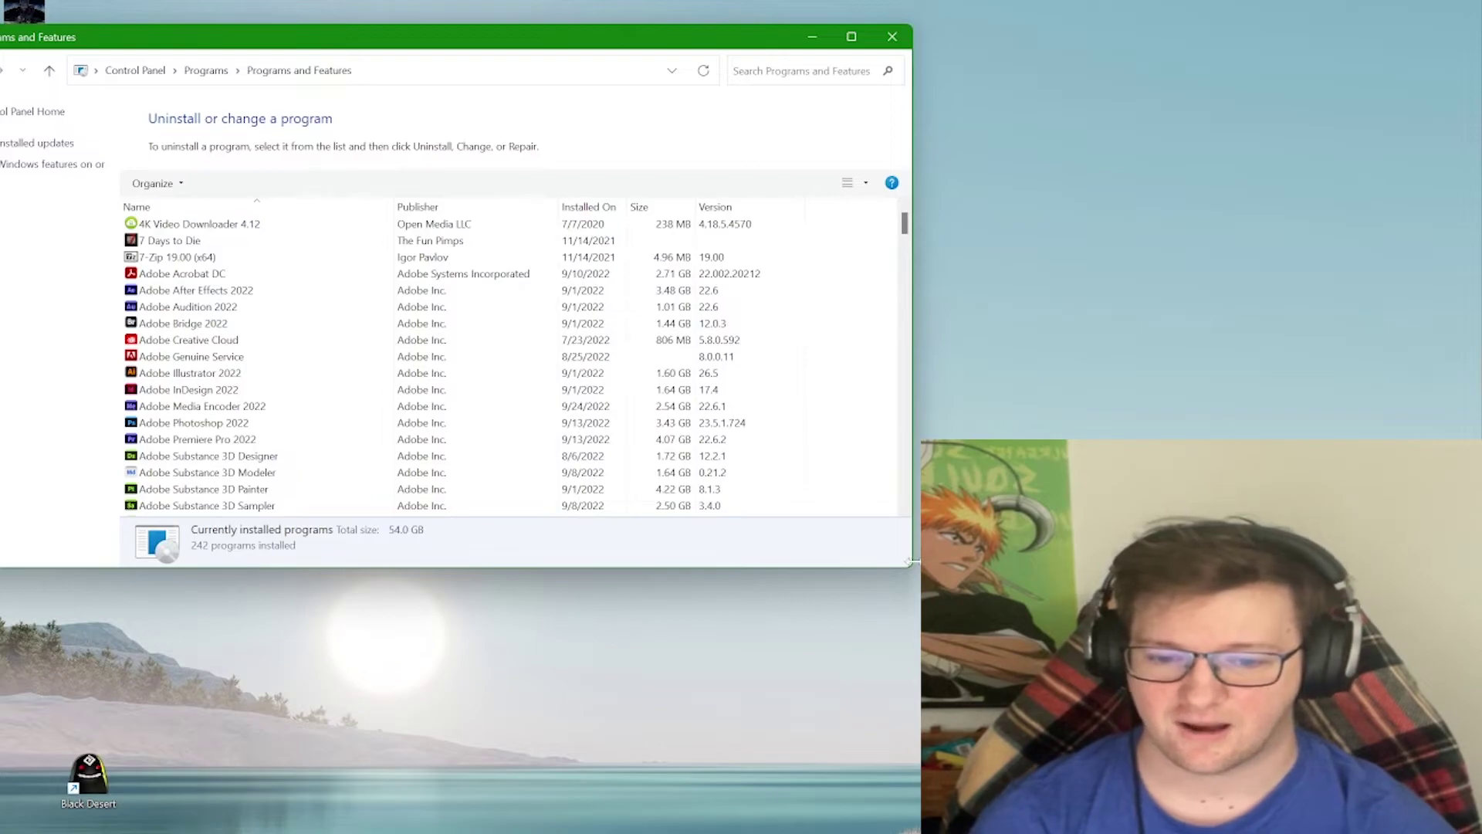
pyautogui.moveTo(909, 561); pyautogui.dragTo(1051, 567)
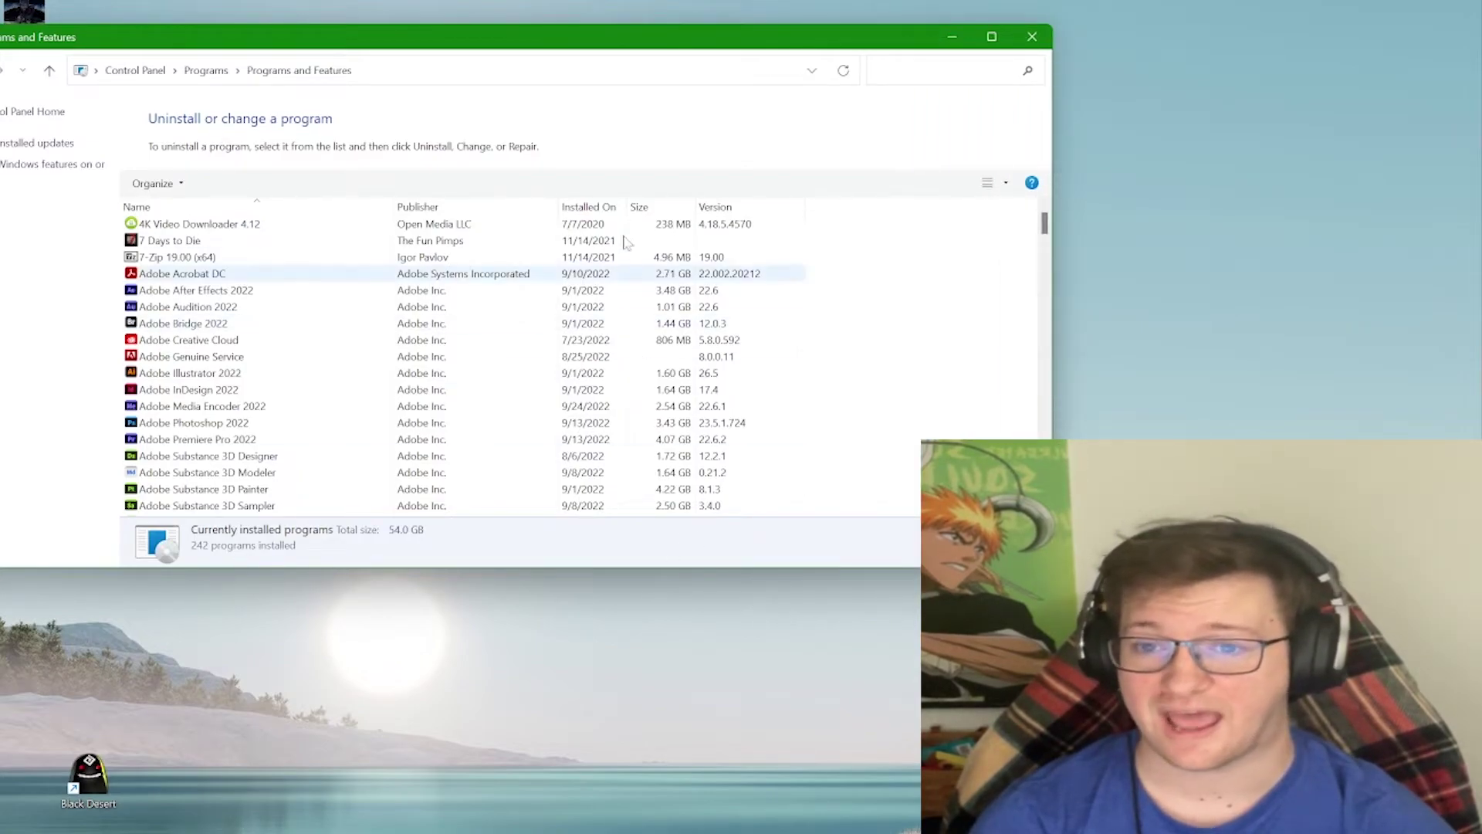
pyautogui.click(185, 206)
pyautogui.click(182, 208)
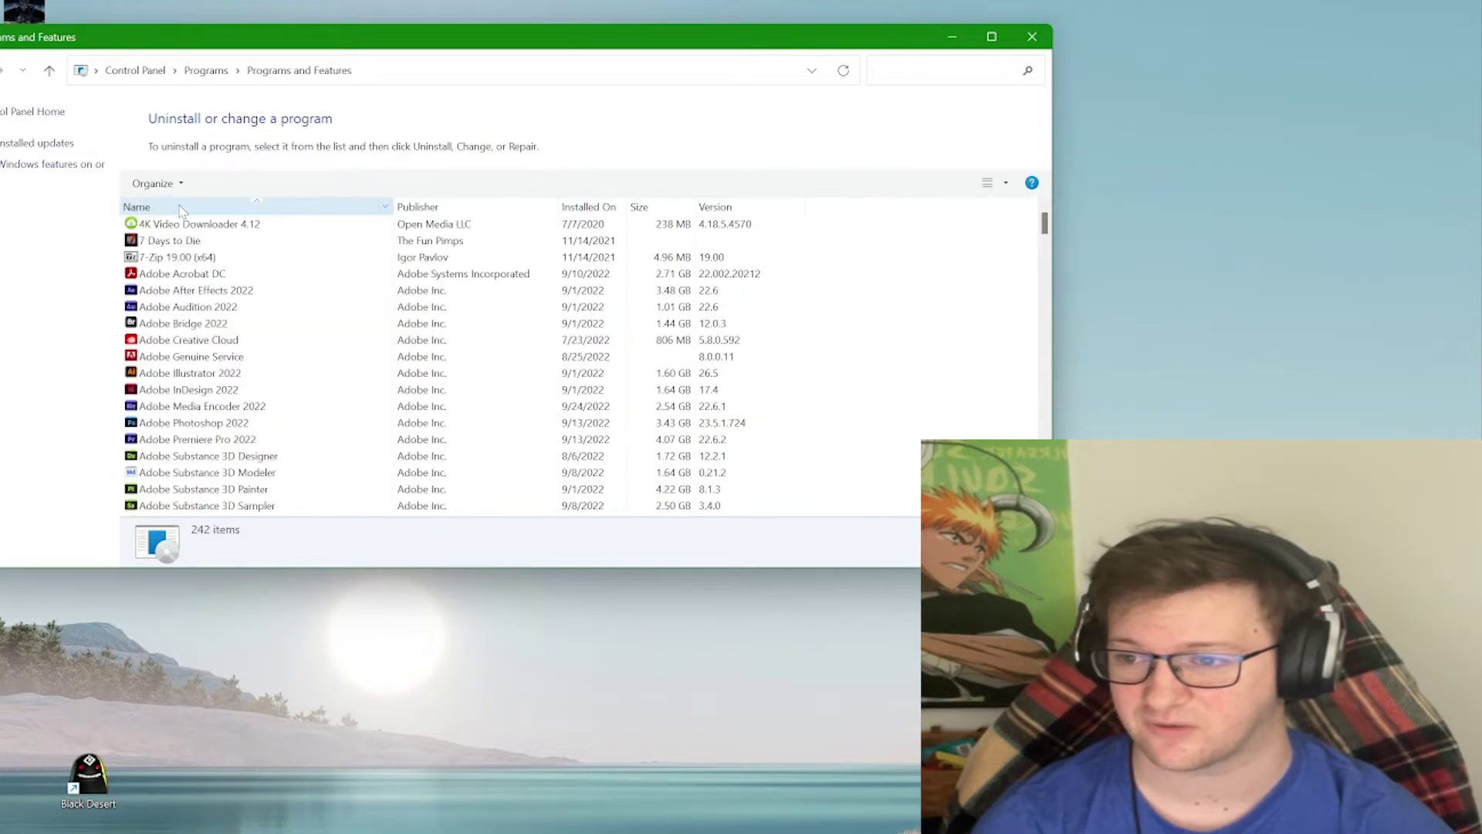
pyautogui.click(457, 208)
pyautogui.click(461, 210)
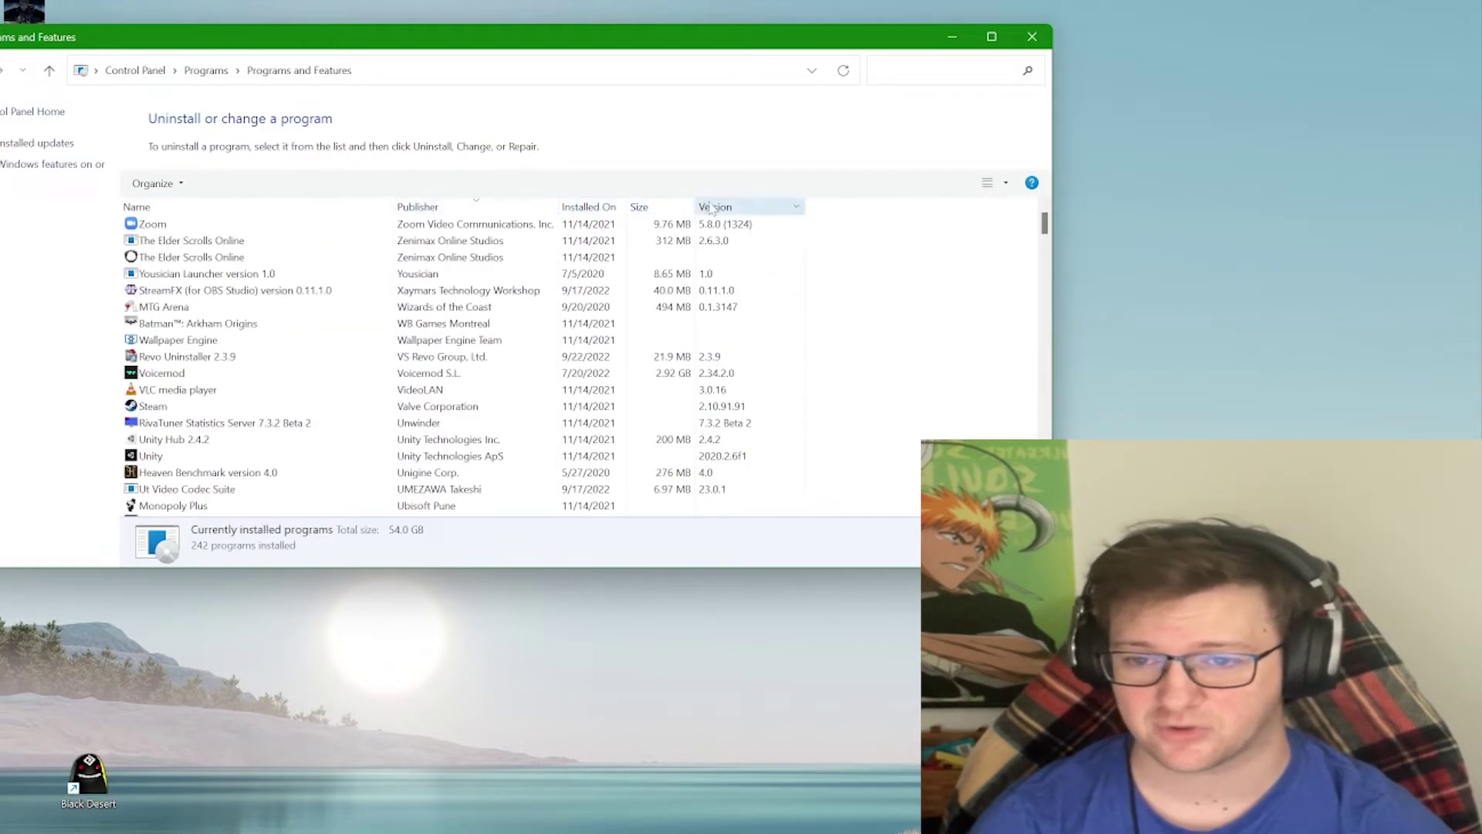
pyautogui.click(661, 207)
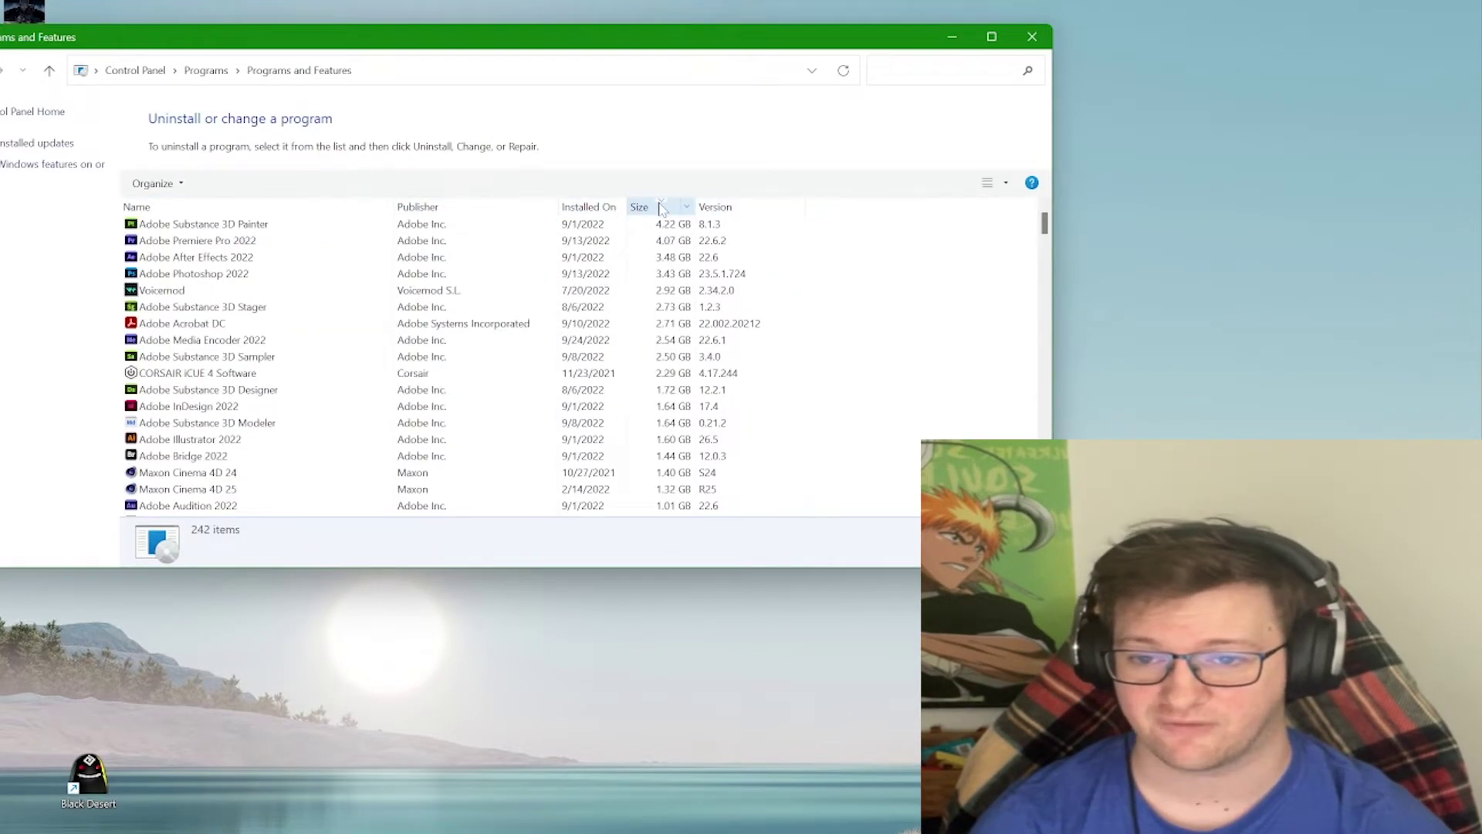
pyautogui.click(192, 208)
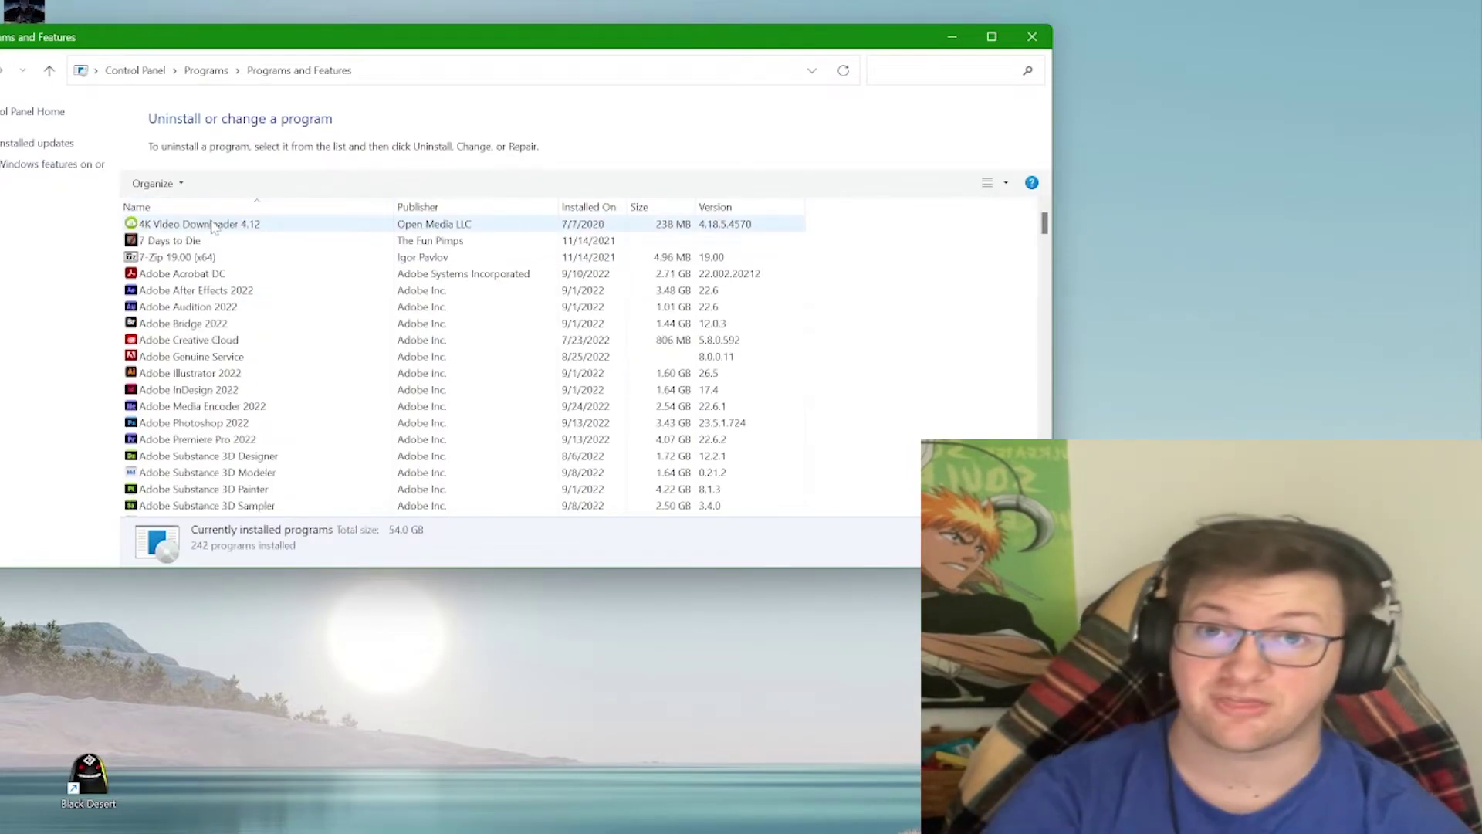
pyautogui.scroll(-10, 347, 372)
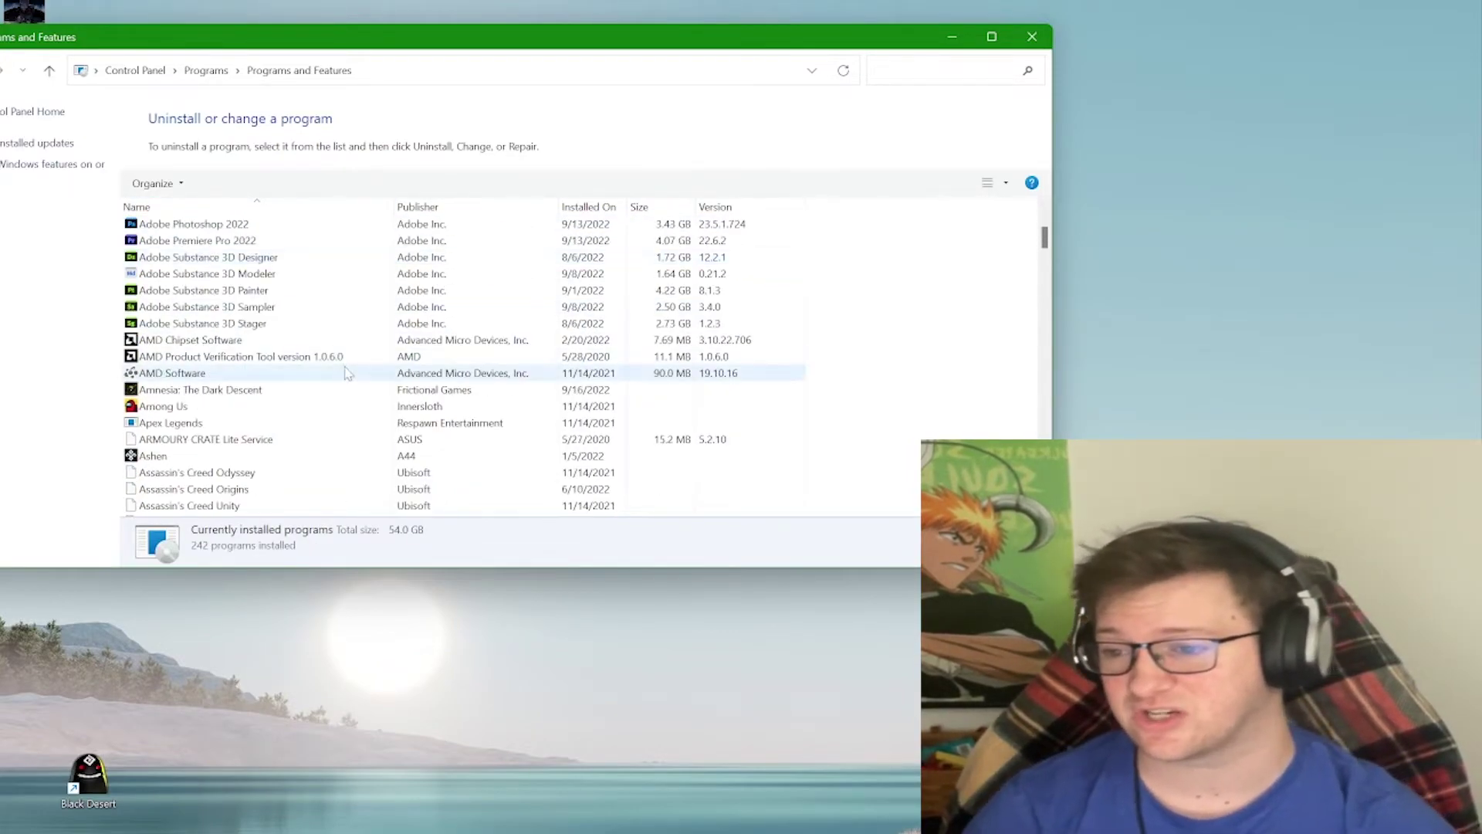
pyautogui.scroll(3, 345, 380)
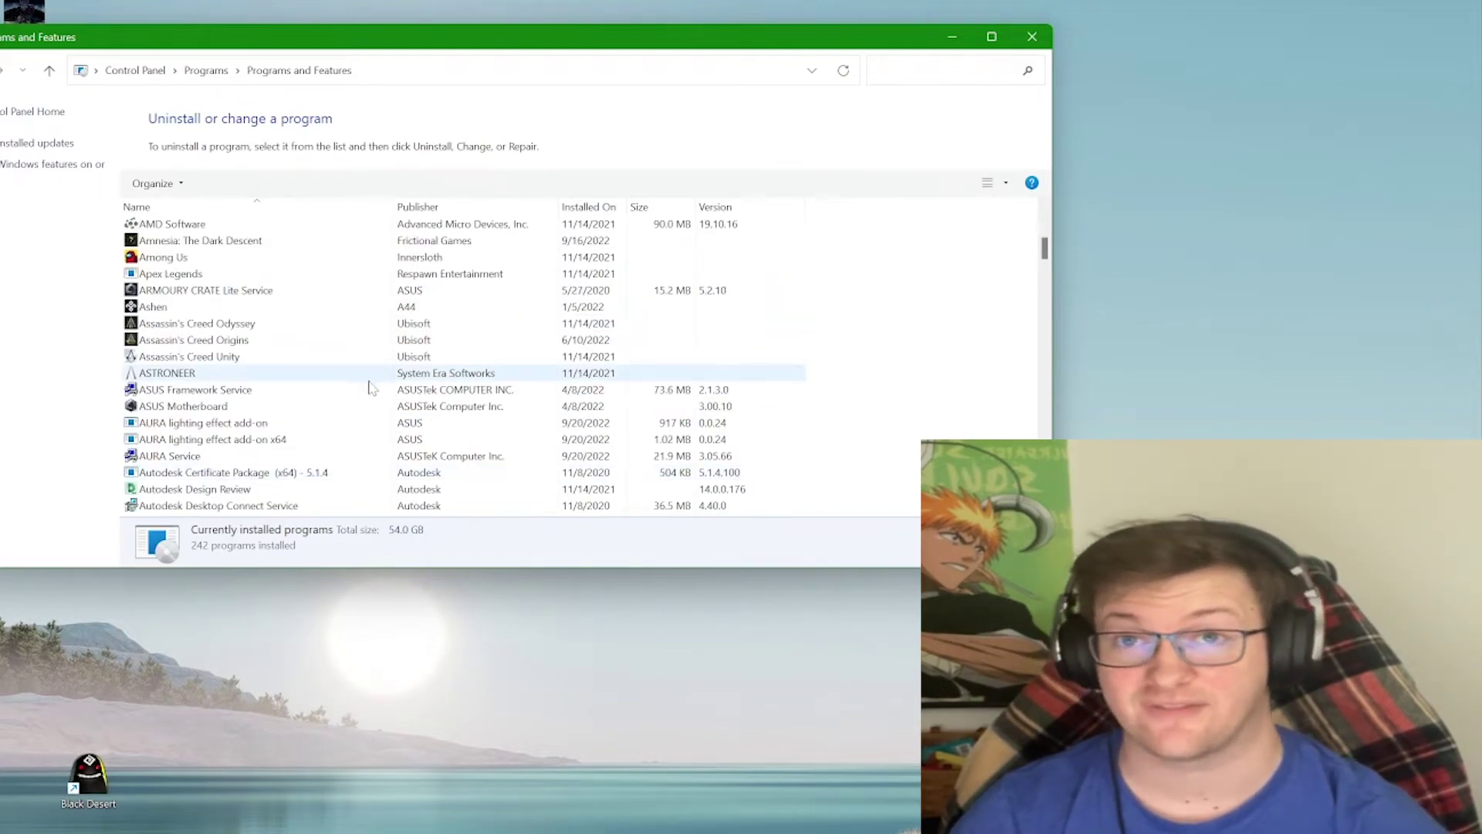
pyautogui.scroll(8, 379, 390)
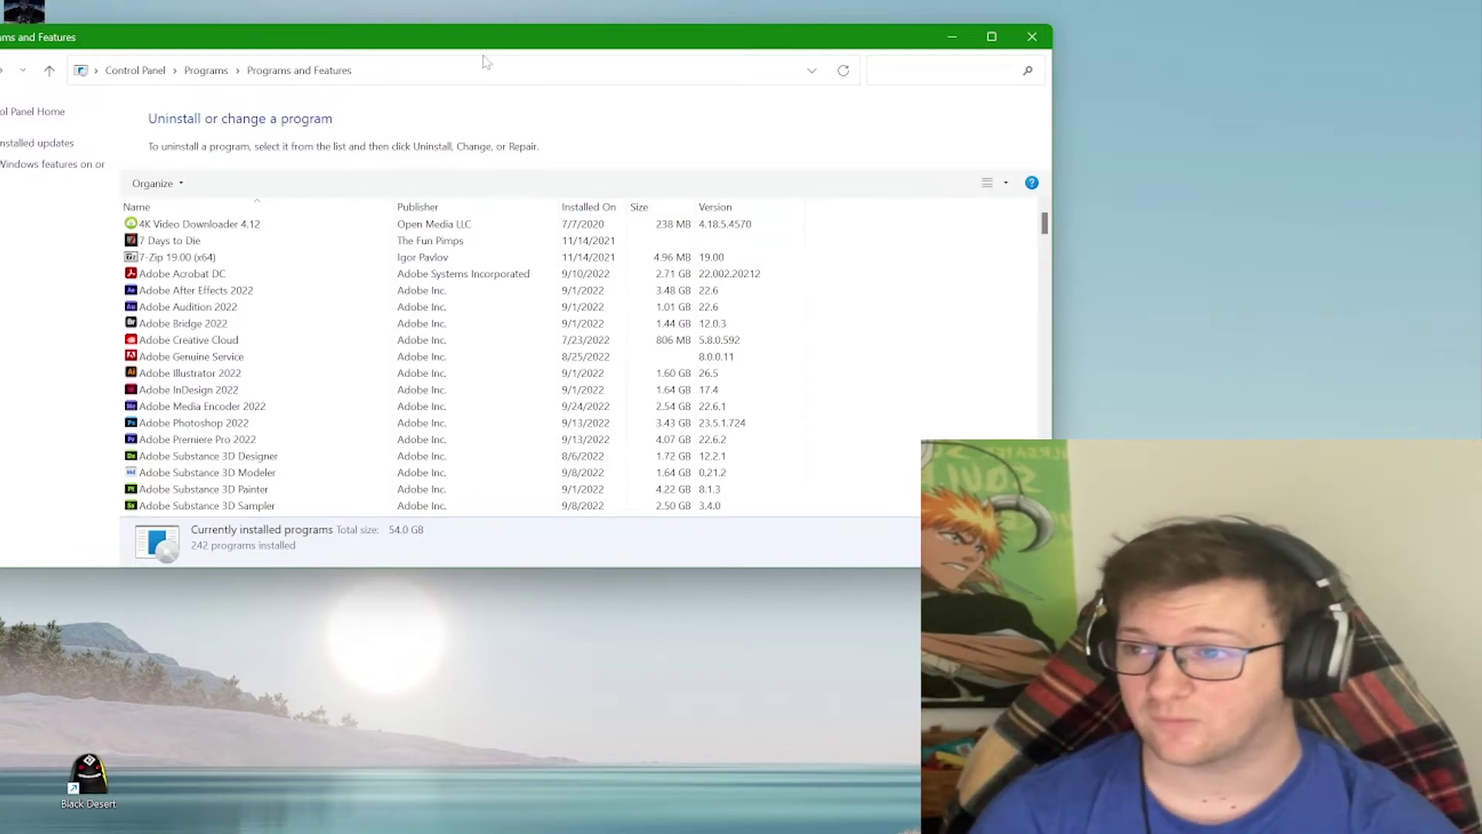
# Step: Uninstall MTG Arena from the Programs and Features list, confirming with Yes
pyautogui.moveTo(472, 48); pyautogui.dragTo(529, 75)
pyautogui.scroll(-9, 321, 403)
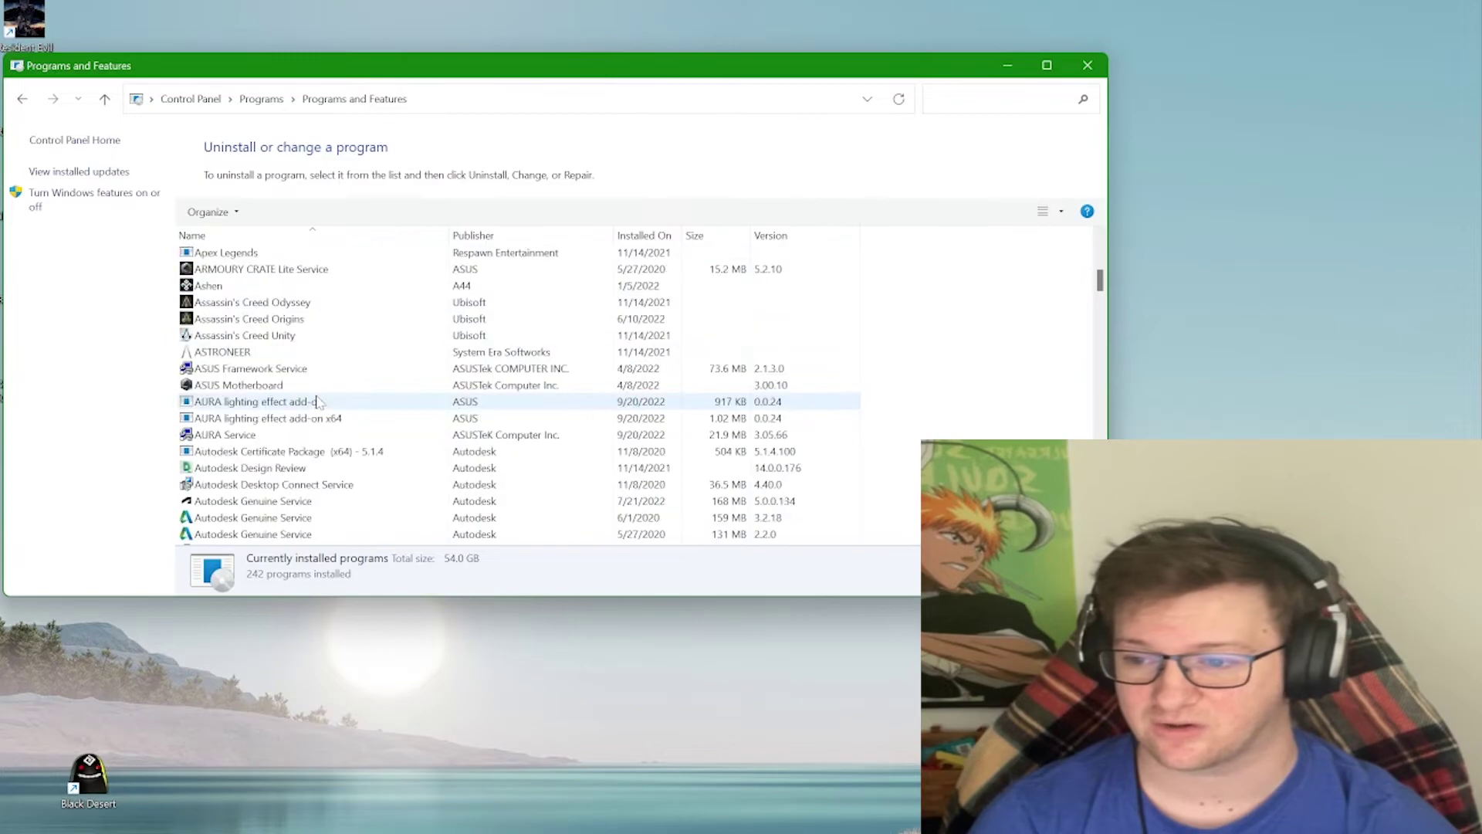
pyautogui.scroll(-3, 319, 399)
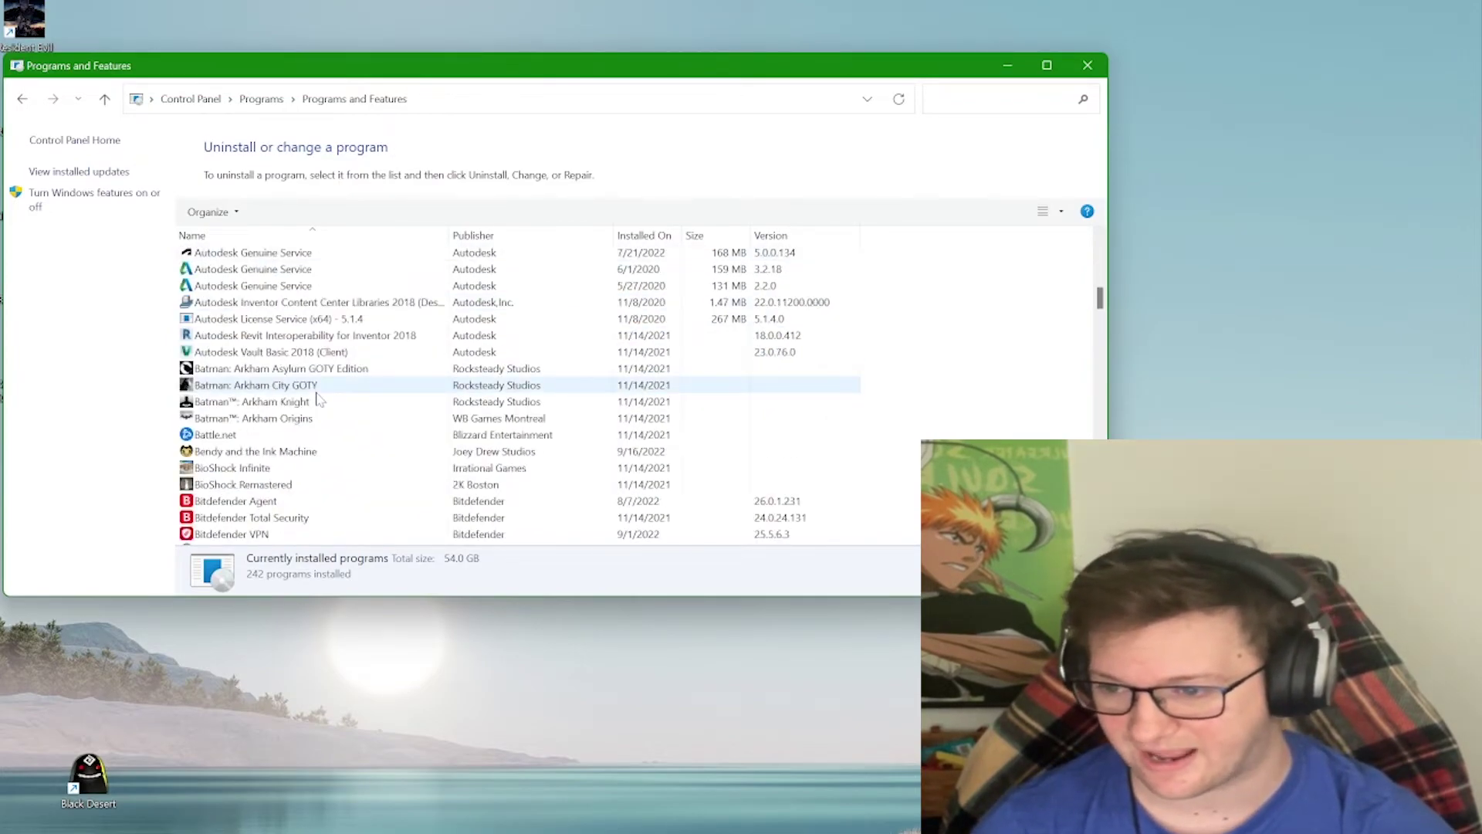
pyautogui.scroll(12, 320, 396)
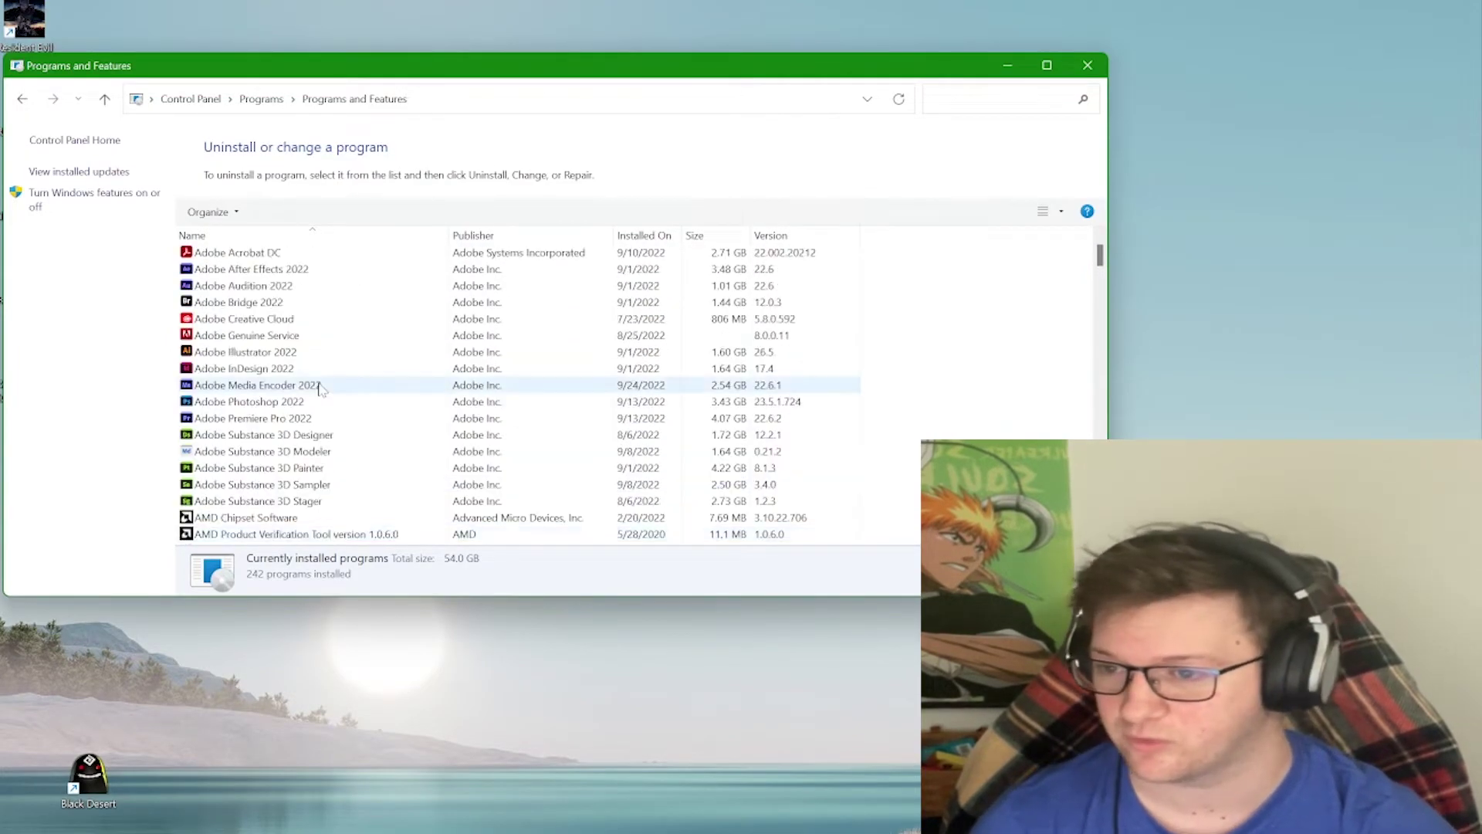
pyautogui.scroll(-15, 323, 388)
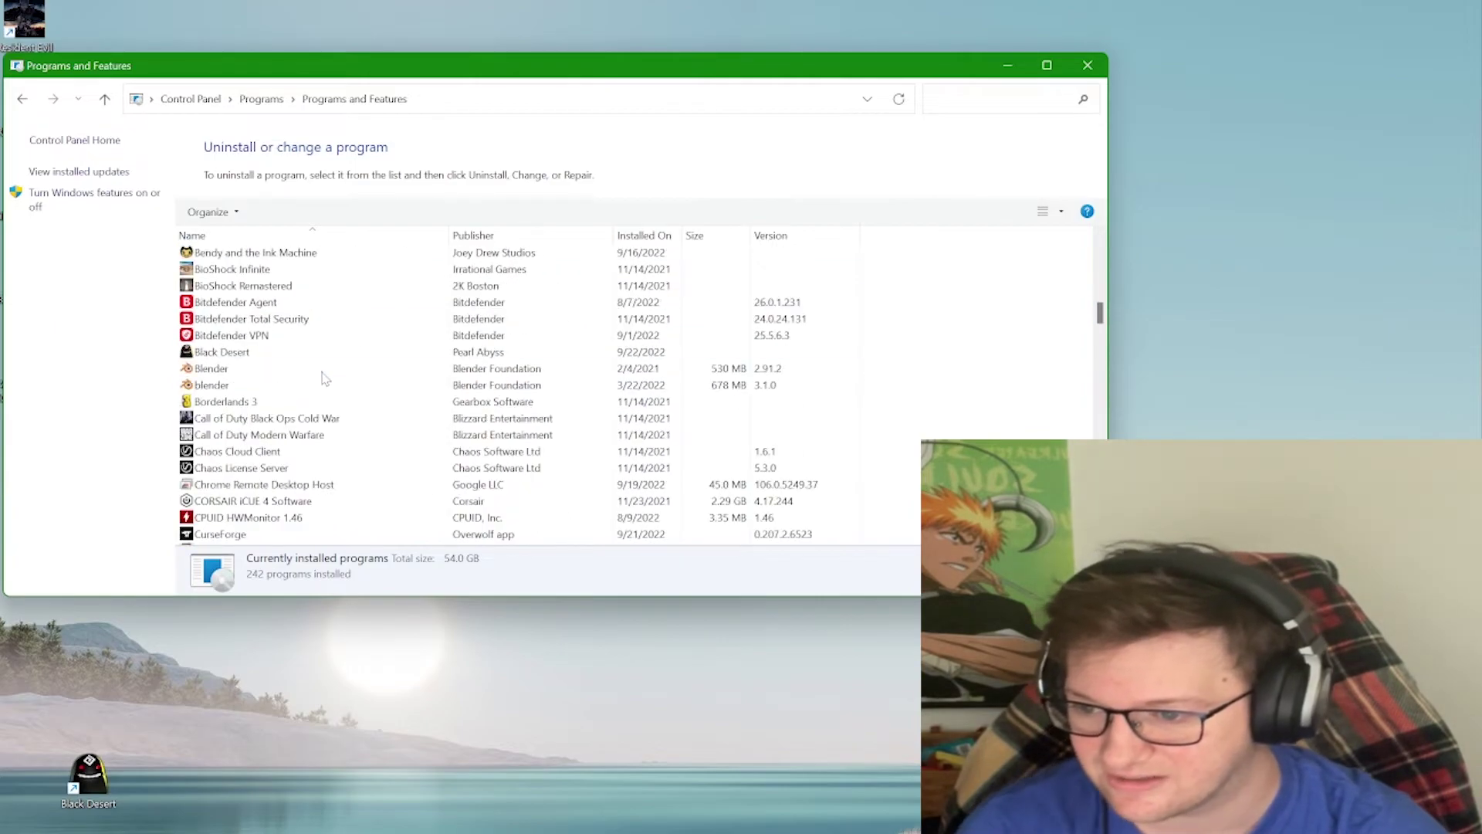
pyautogui.scroll(-12, 323, 378)
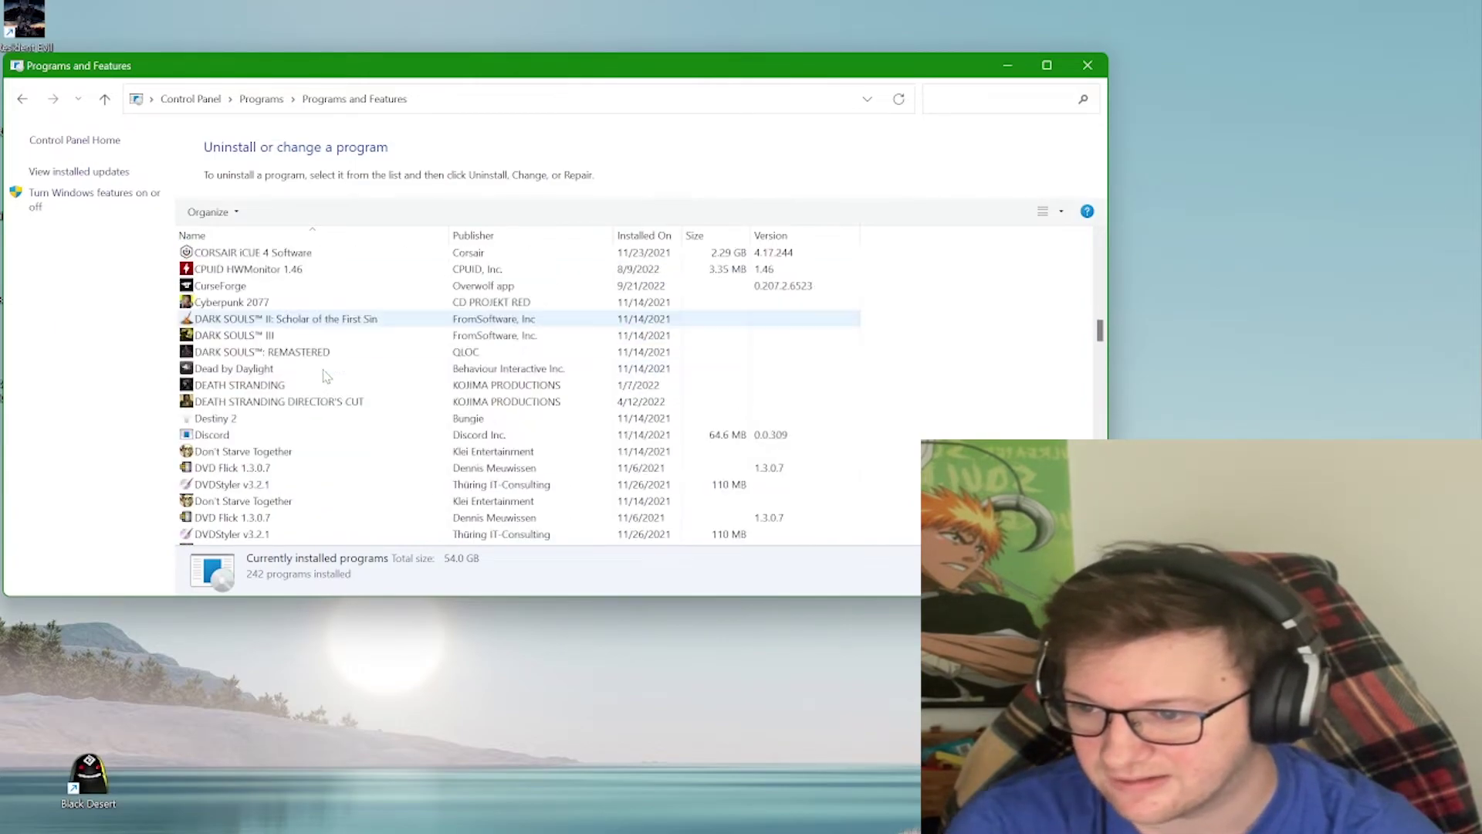
pyautogui.click(385, 403)
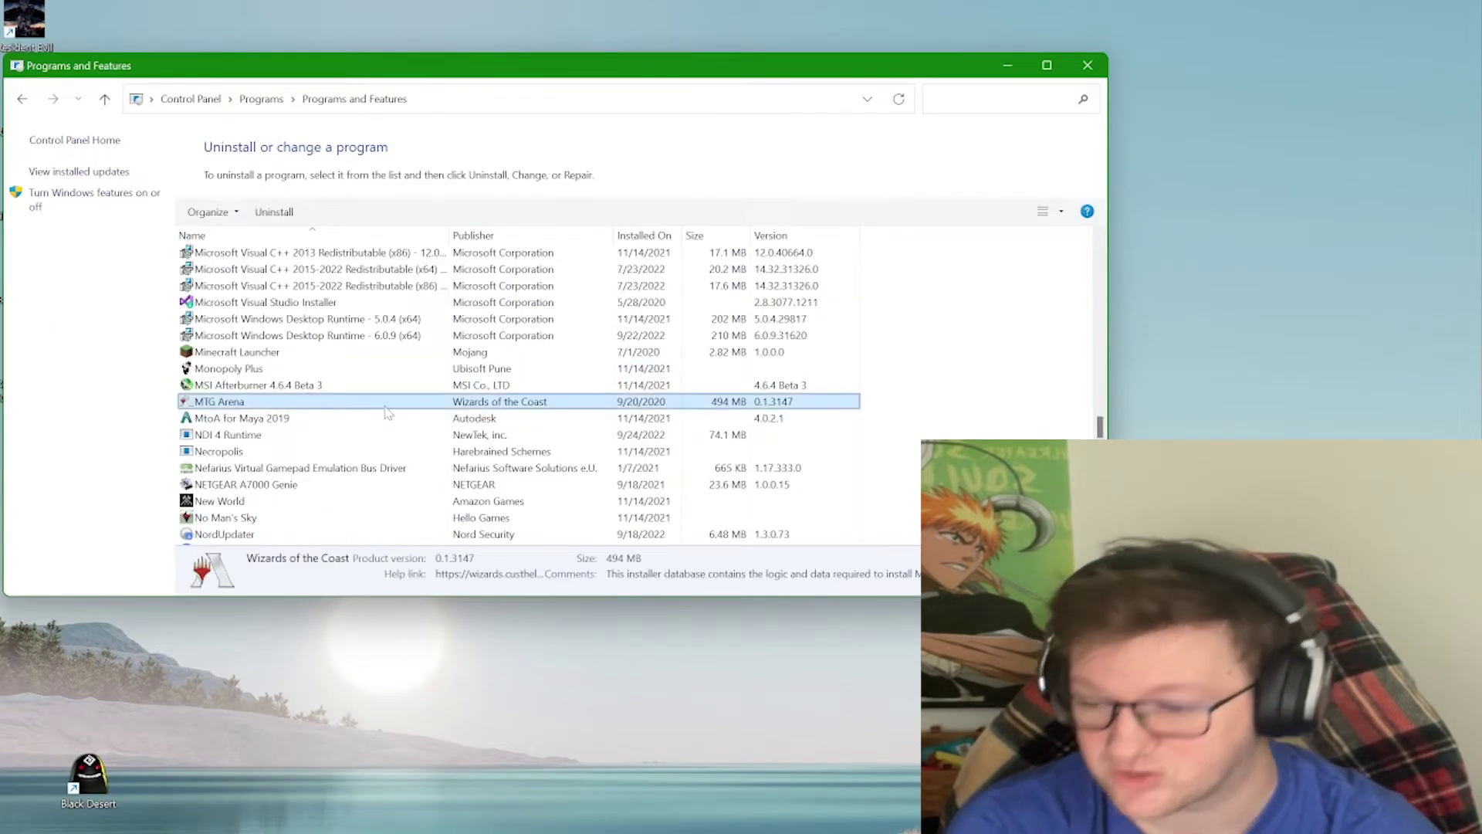
pyautogui.rightClick(259, 404)
pyautogui.click(286, 410)
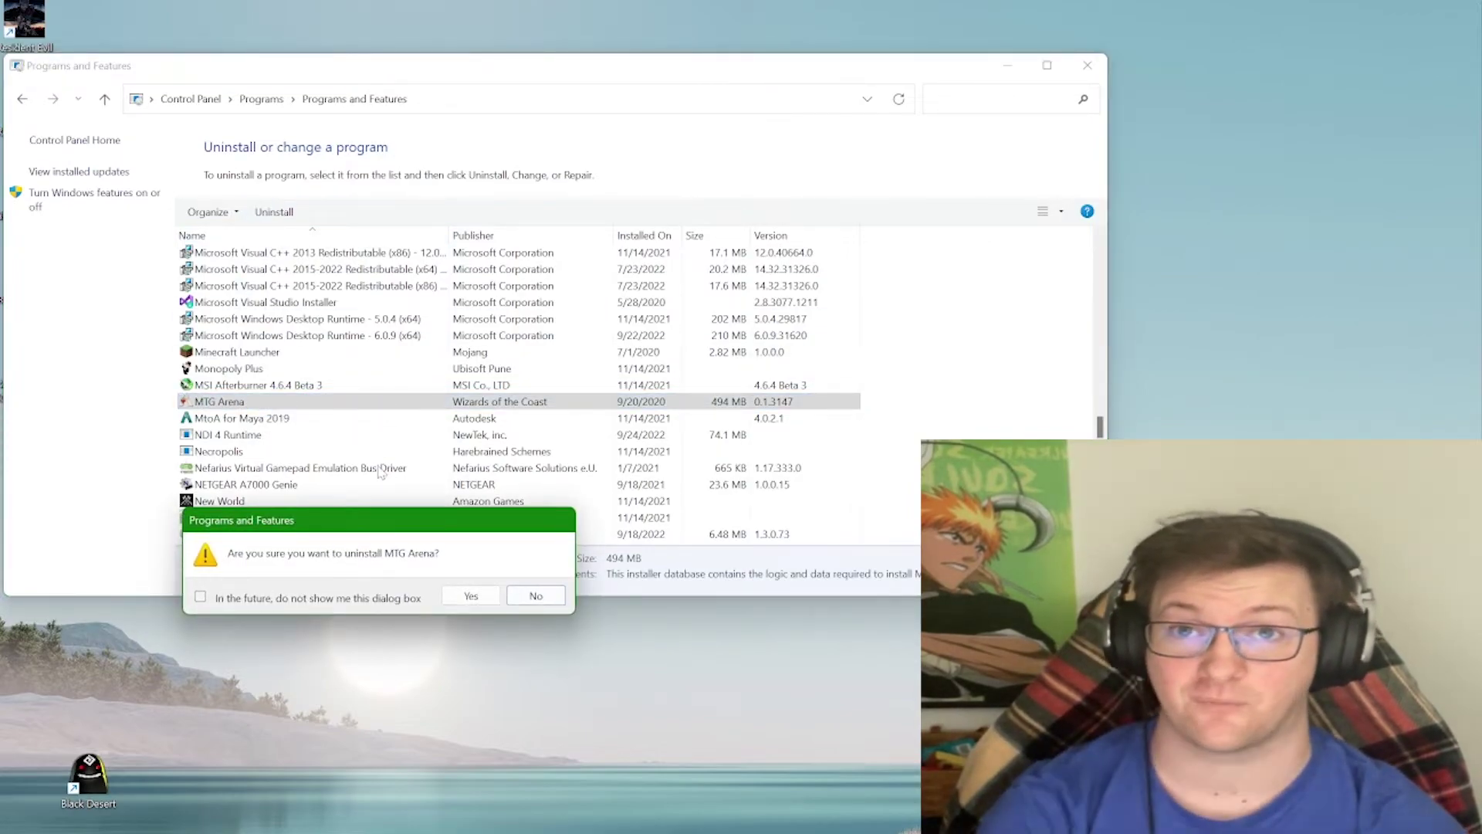
pyautogui.click(470, 596)
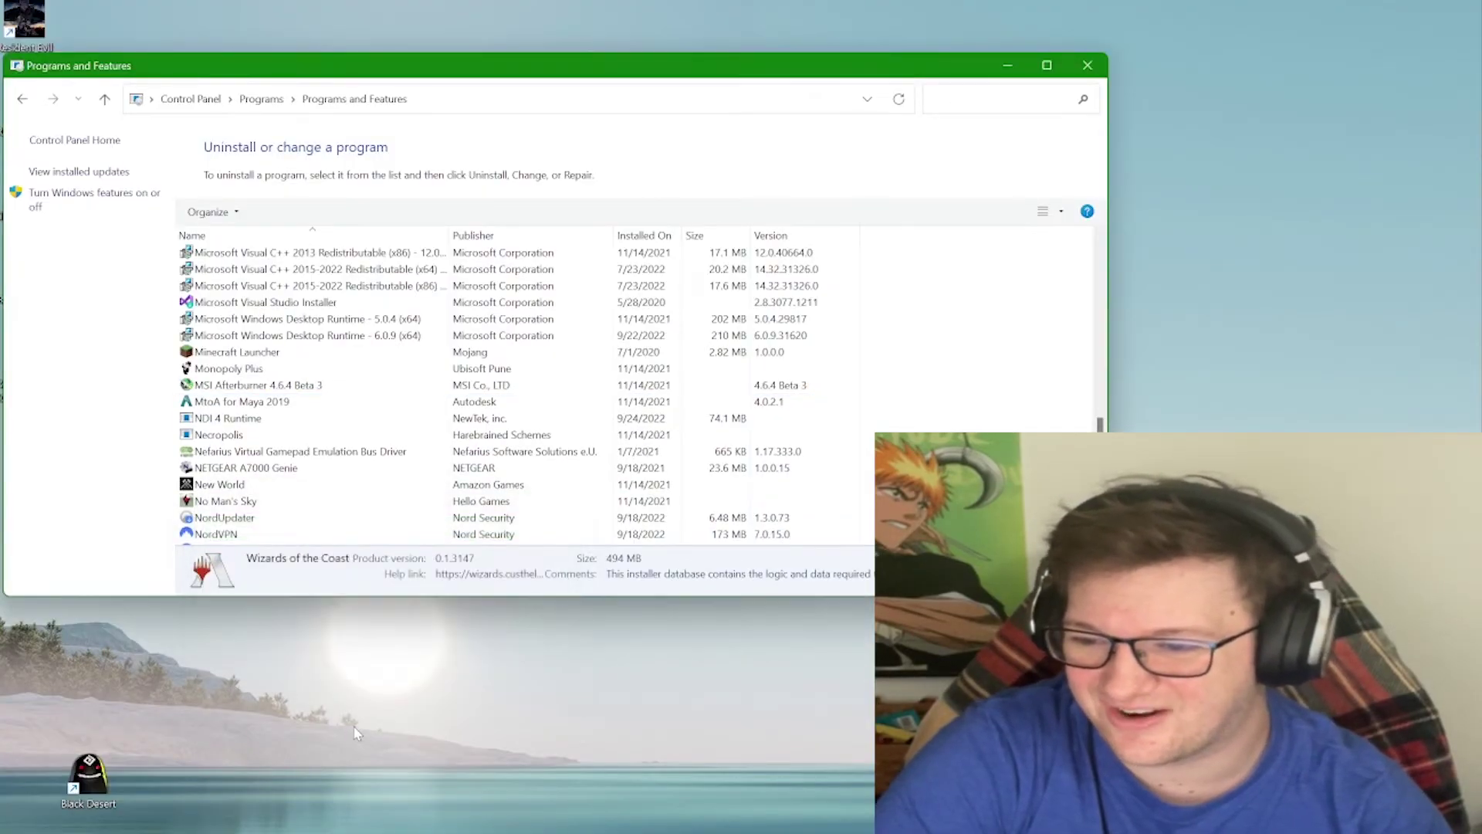
# Step: Uninstall MtoA for Maya 2019 through its wizard and finish it
pyautogui.rightClick(272, 406)
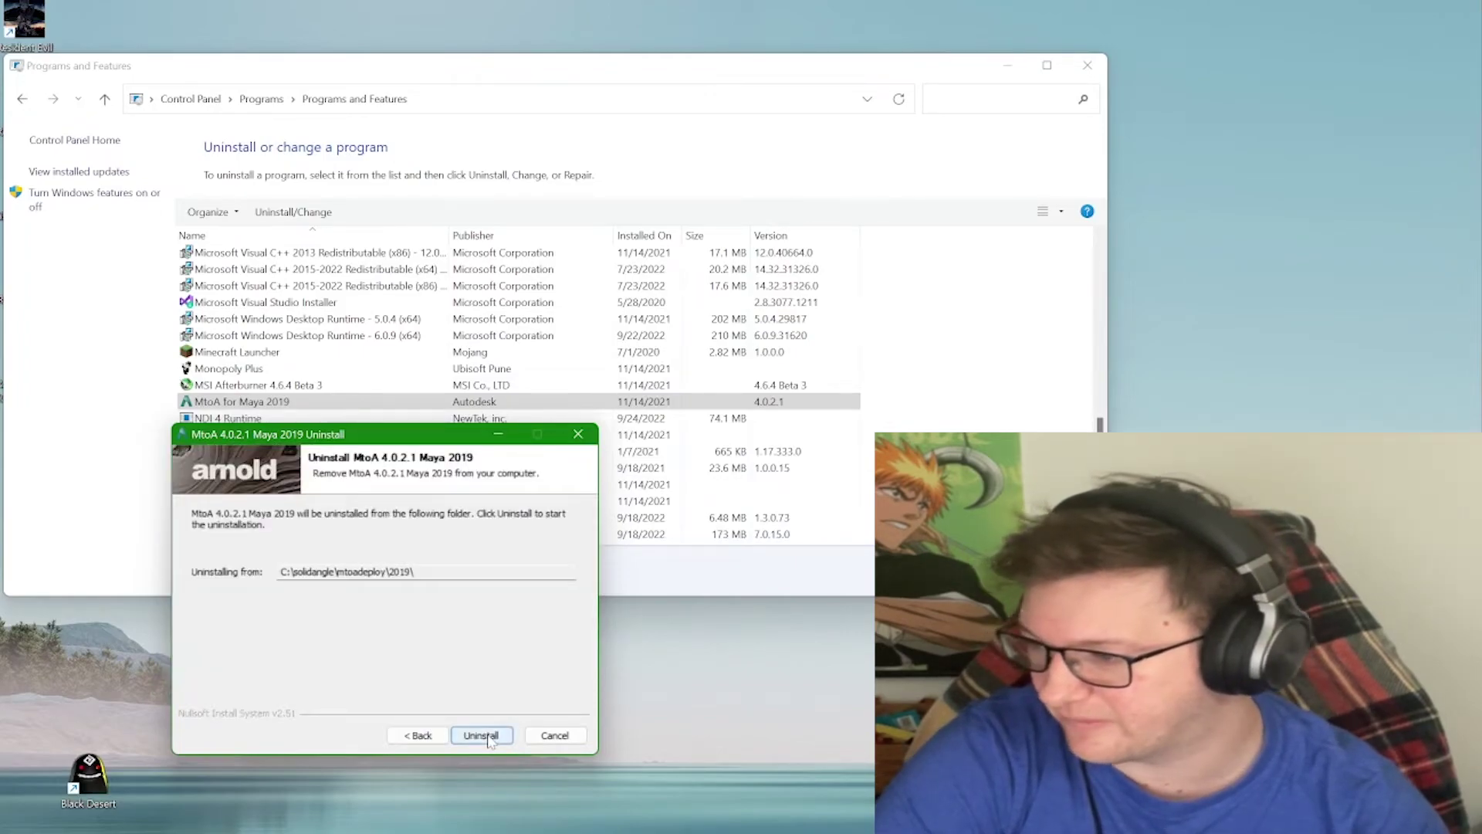
pyautogui.click(481, 735)
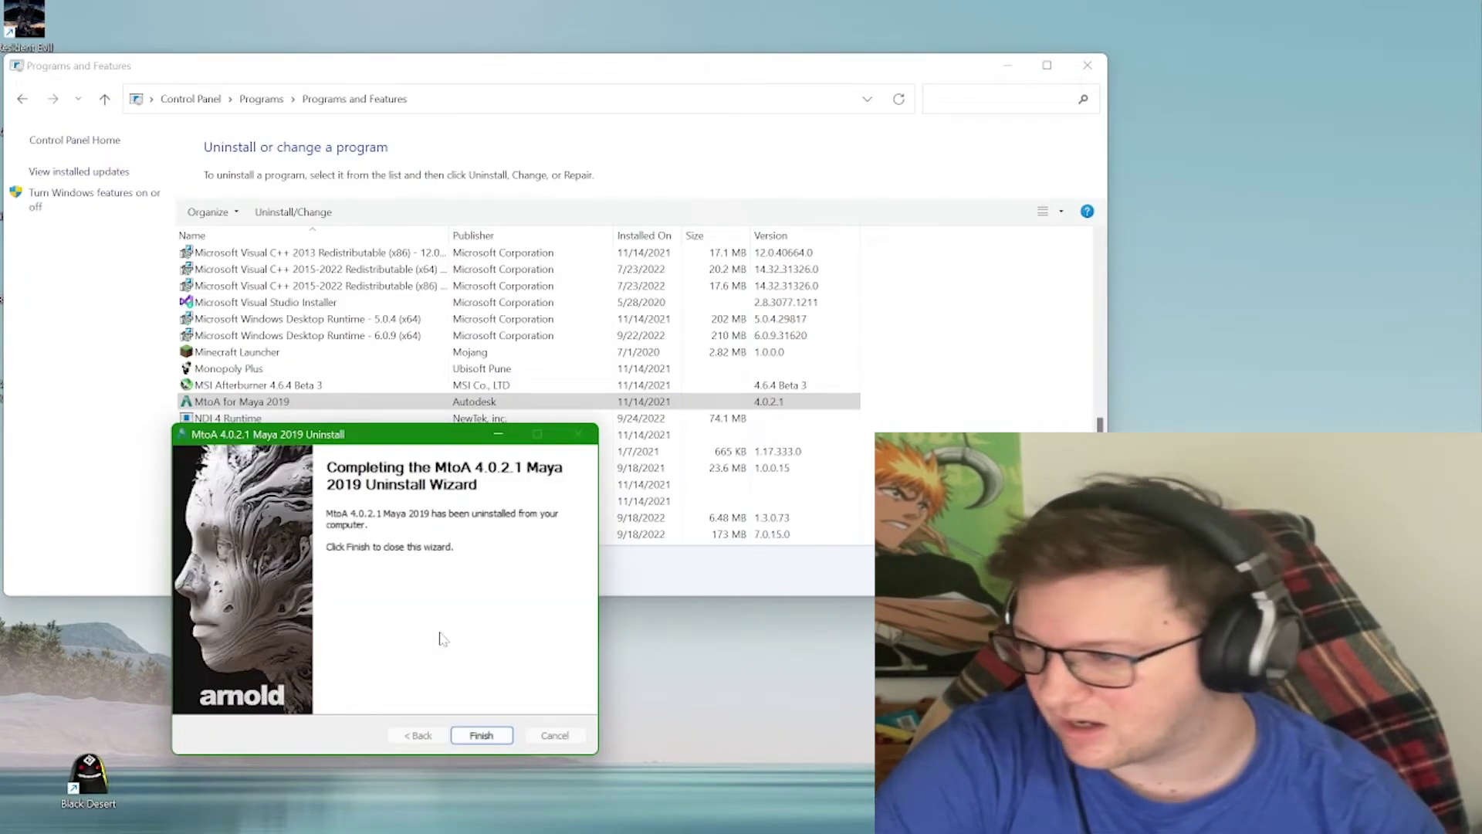
pyautogui.click(481, 734)
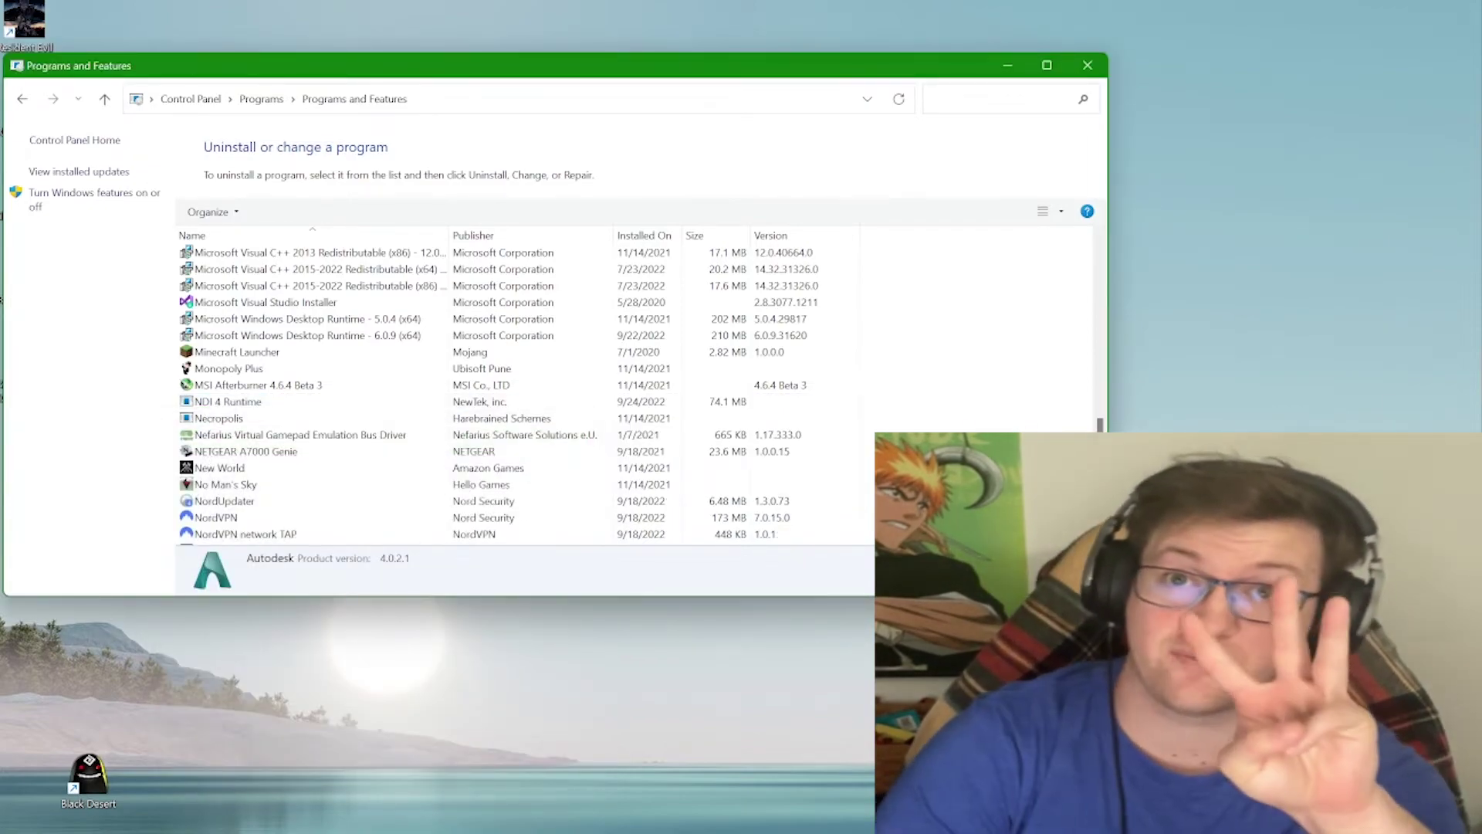
pyautogui.click(50, 705)
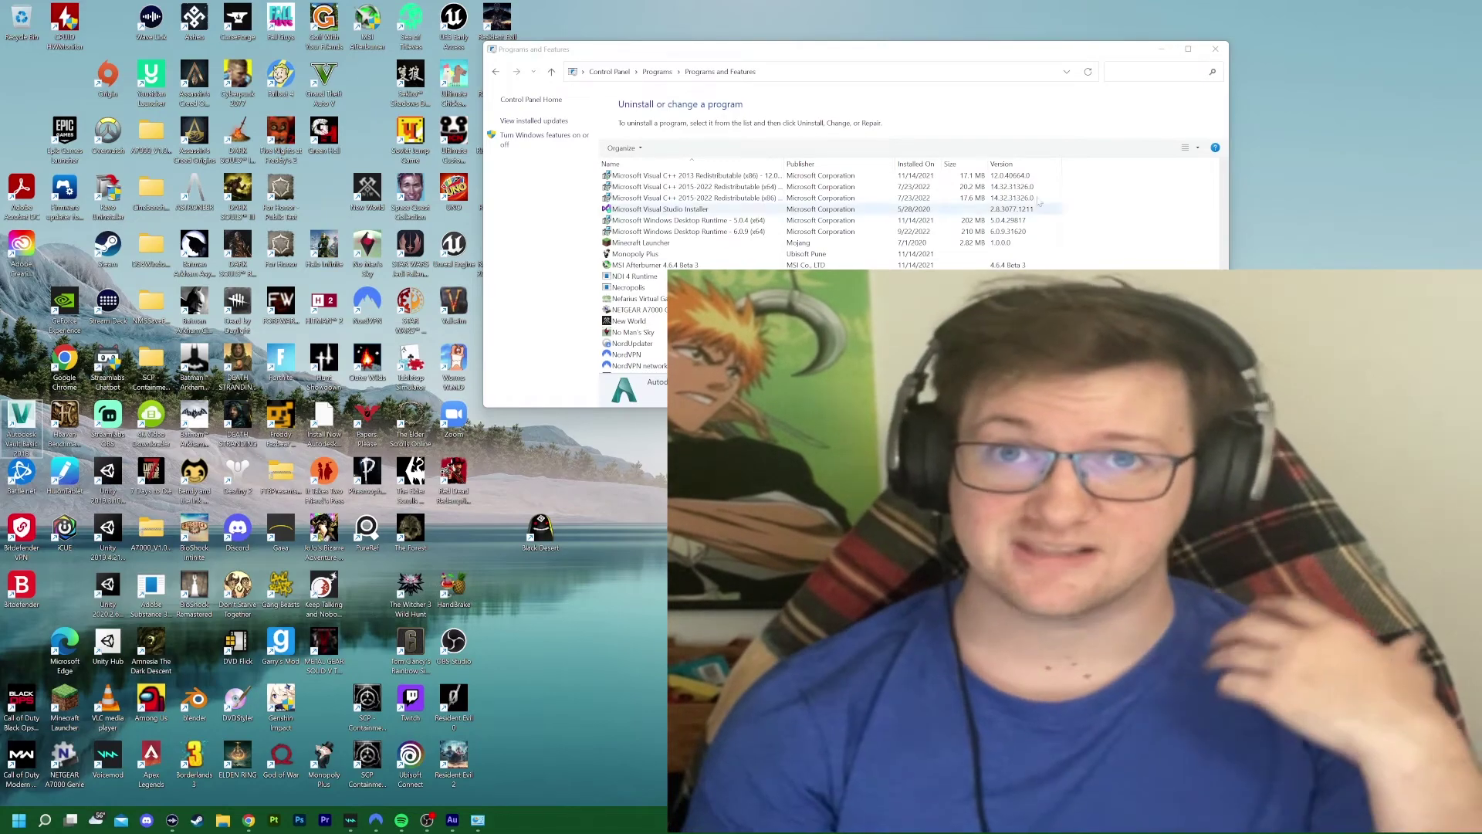
# Step: Close Programs and Features and sort Revo Uninstaller's applications alphabetically by name
pyautogui.click(1217, 48)
pyautogui.click(1216, 48)
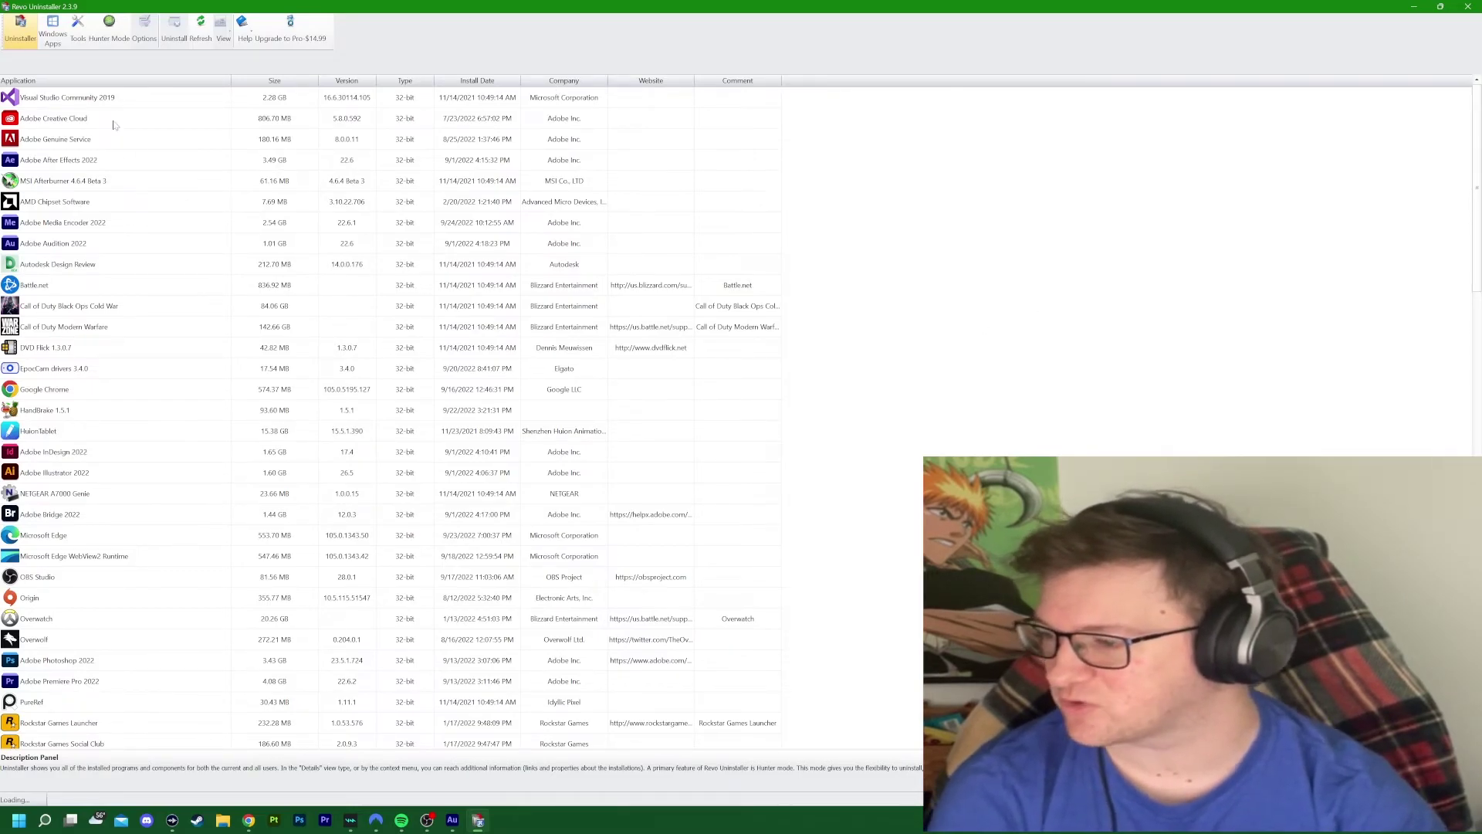
pyautogui.click(131, 82)
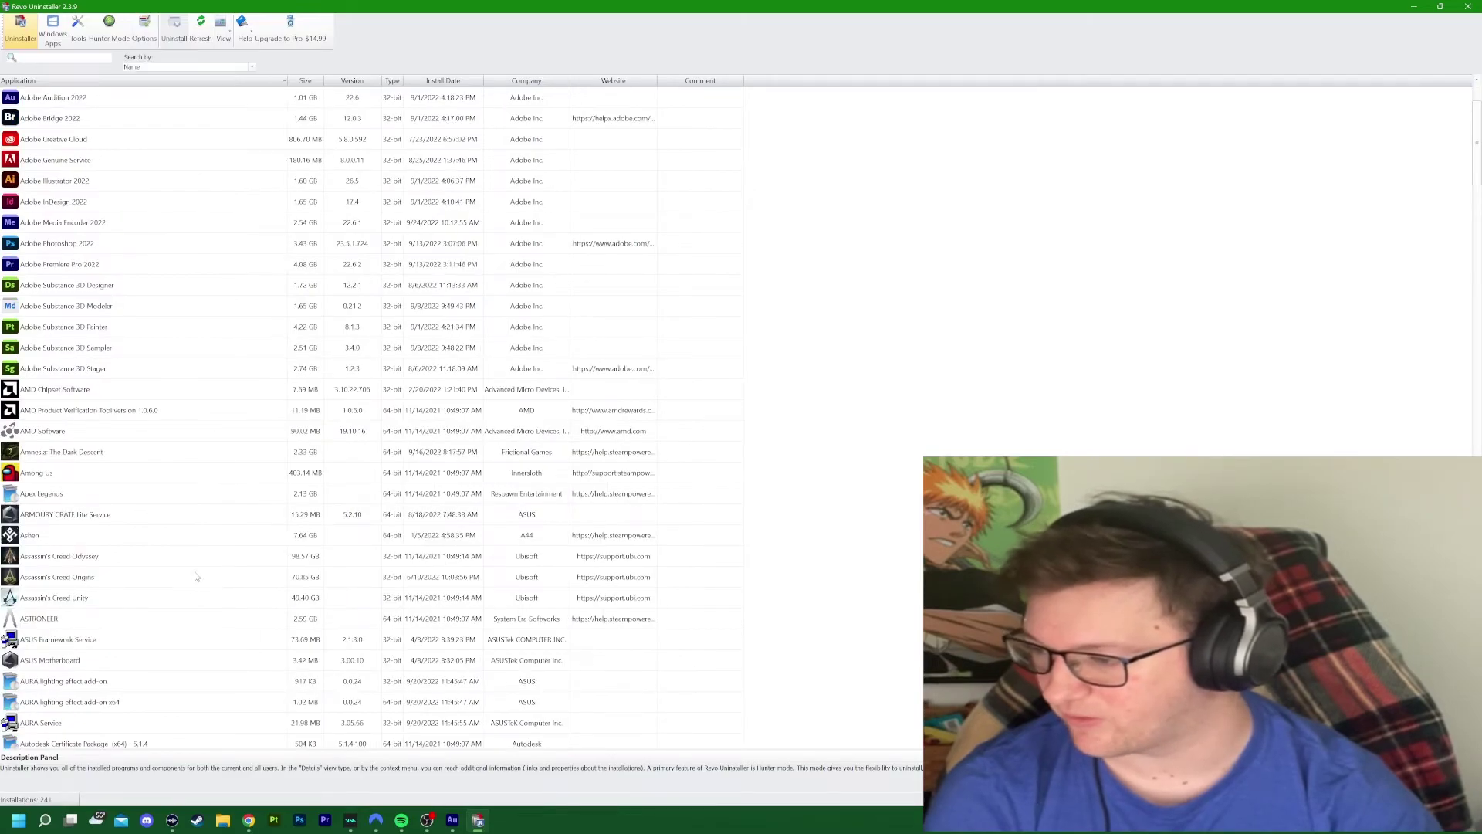
# Step: Choose Uninstall for Autodesk Vault Basic 2018 (Client) in Revo Uninstaller's list
pyautogui.scroll(-3, 189, 576)
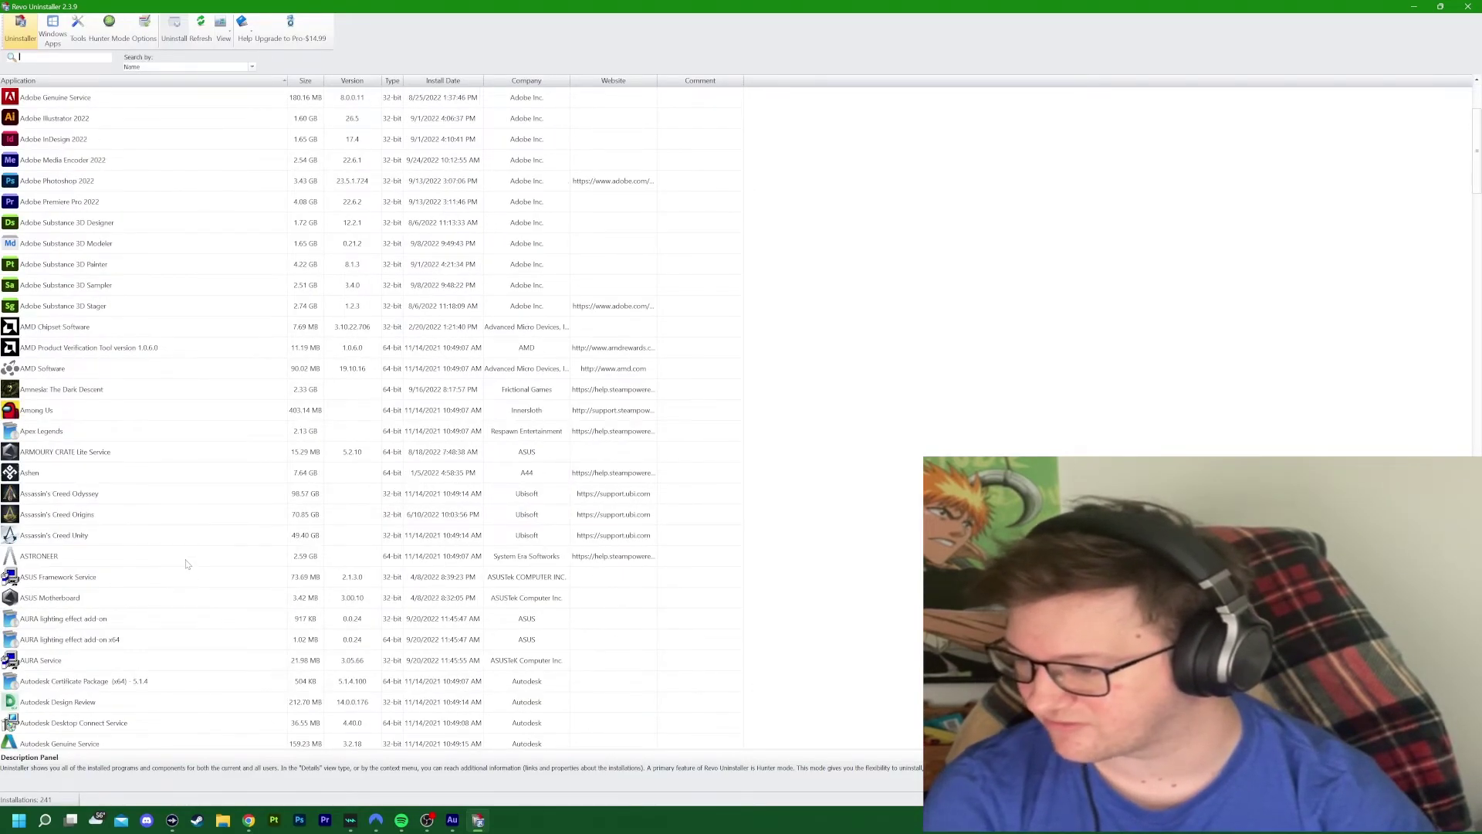
pyautogui.scroll(-2, 186, 564)
pyautogui.scroll(-2, 185, 562)
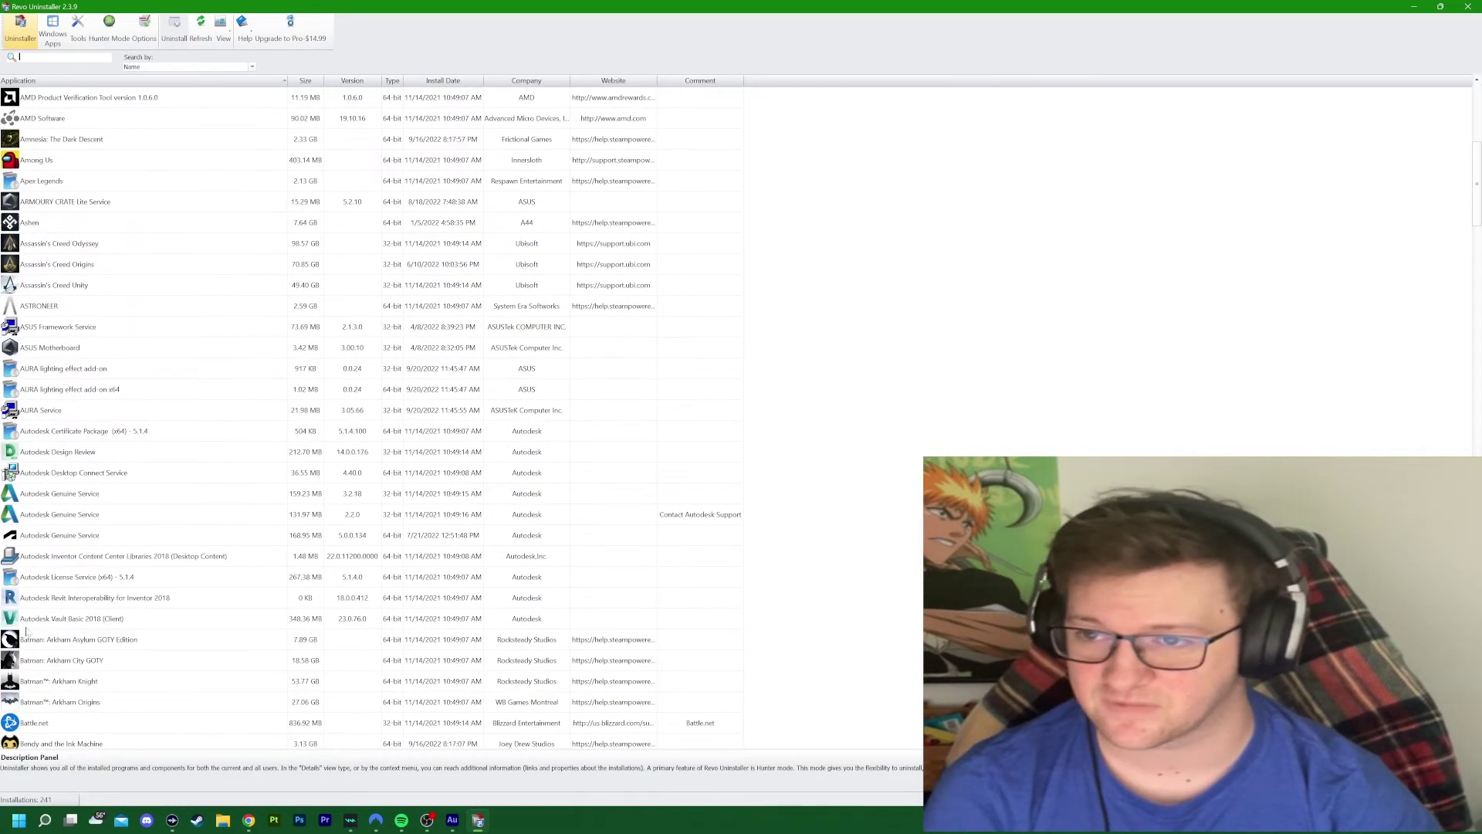
pyautogui.click(82, 618)
pyautogui.rightClick(83, 618)
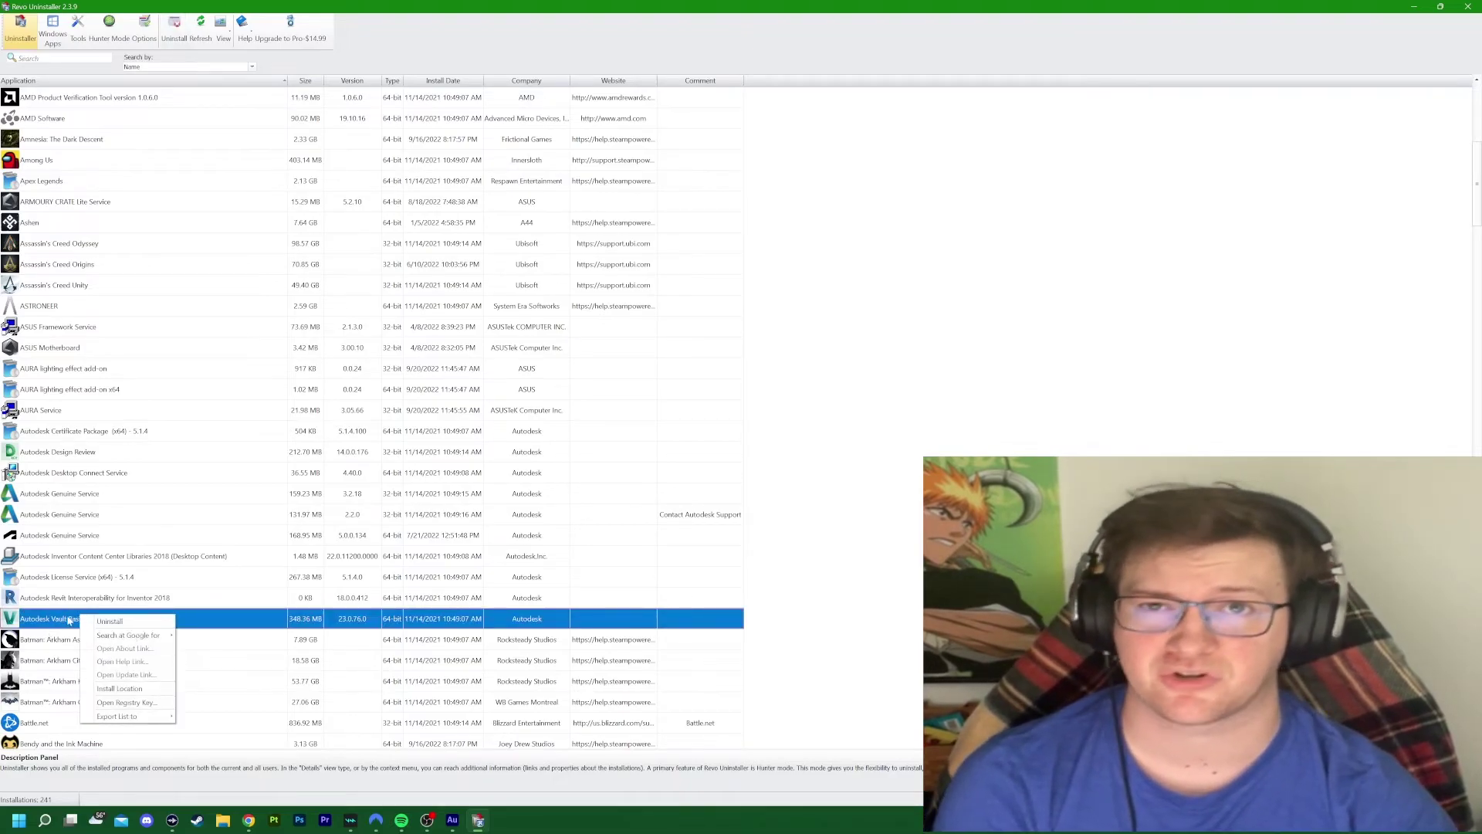
pyautogui.click(696, 6)
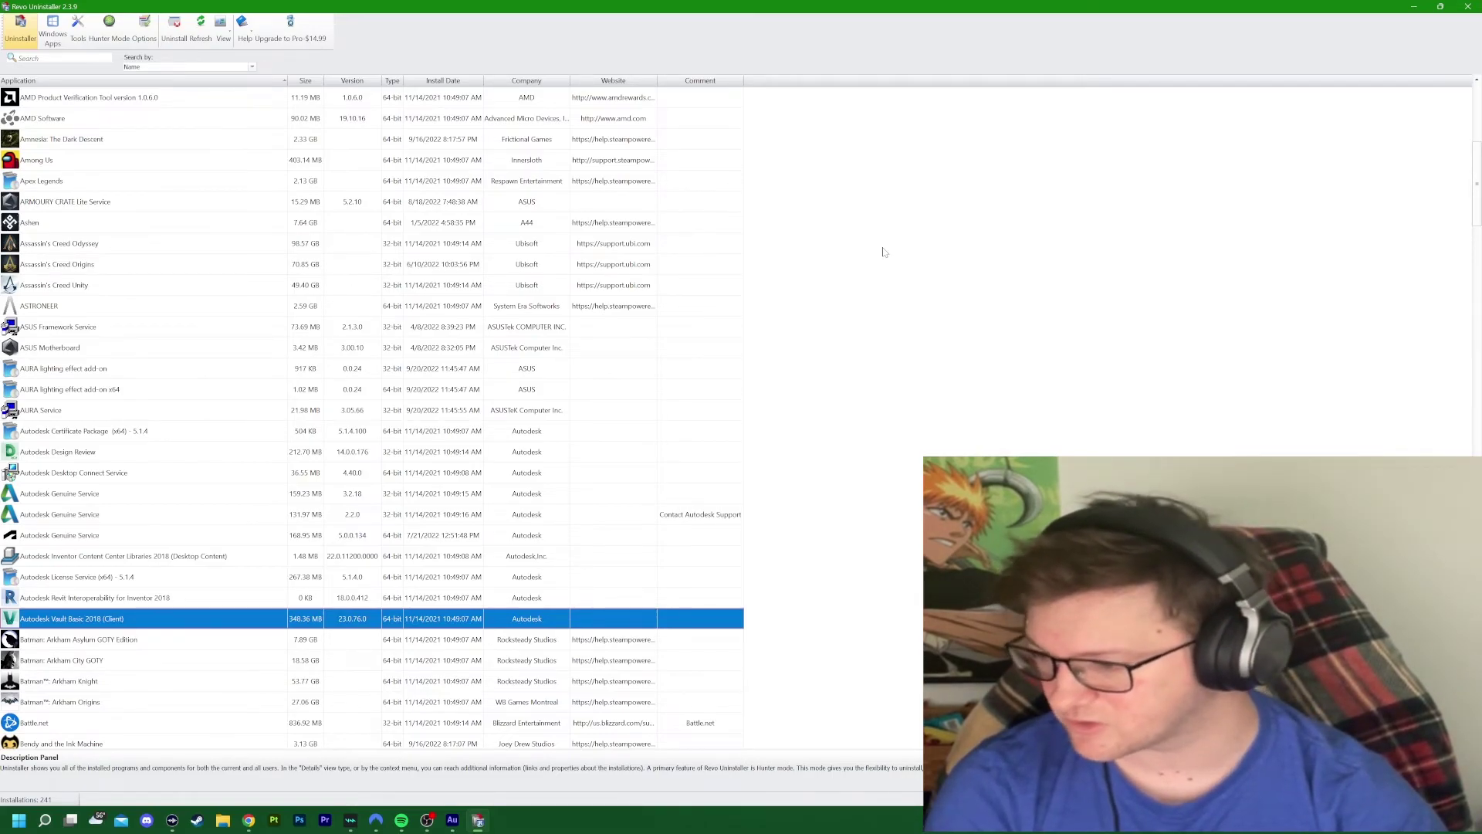
pyautogui.rightClick(79, 618)
pyautogui.click(109, 622)
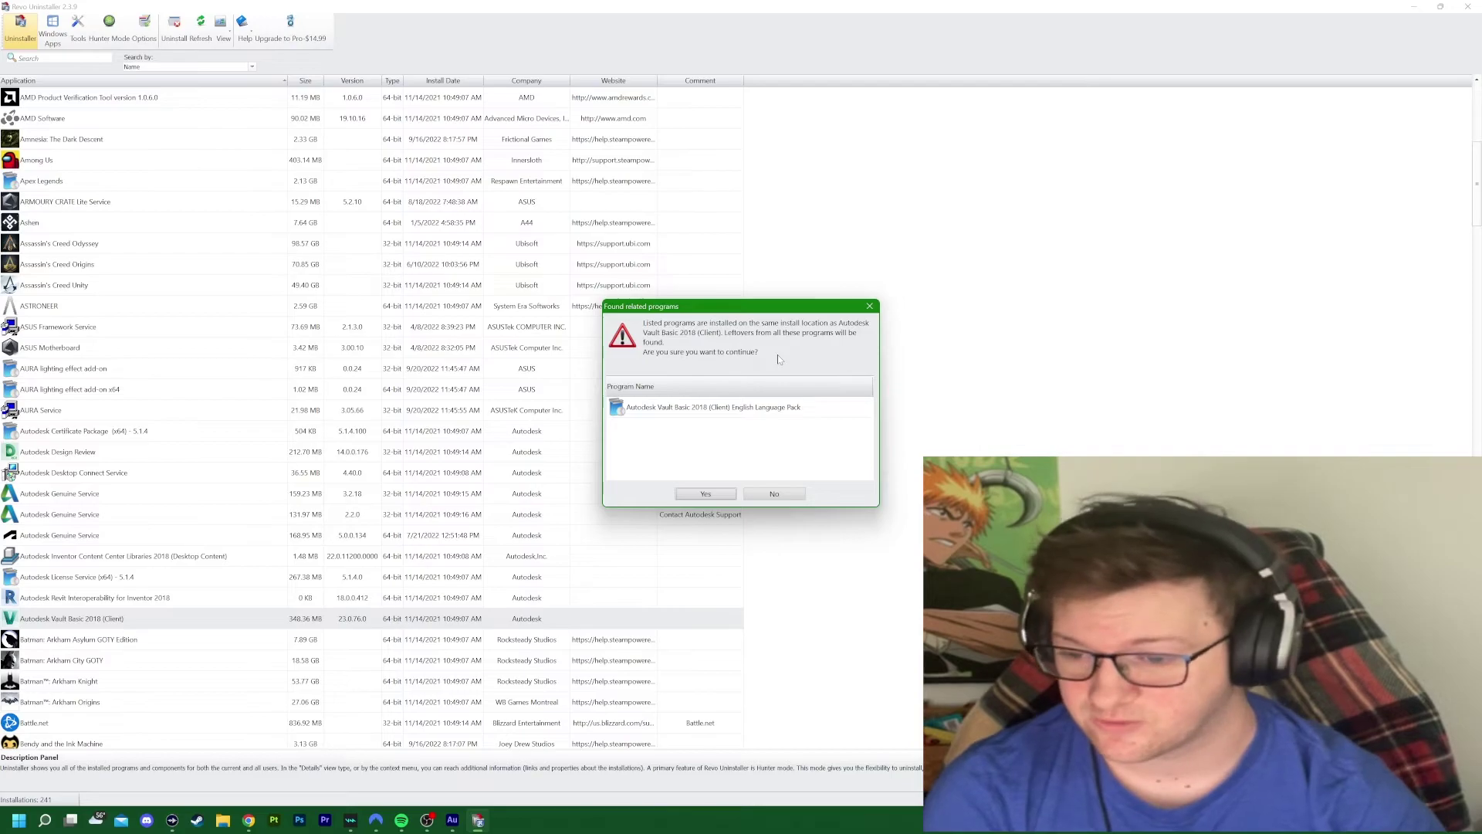
# Step: Remove Vault Basic 2018 and its language pack without a system restore point
pyautogui.click(718, 495)
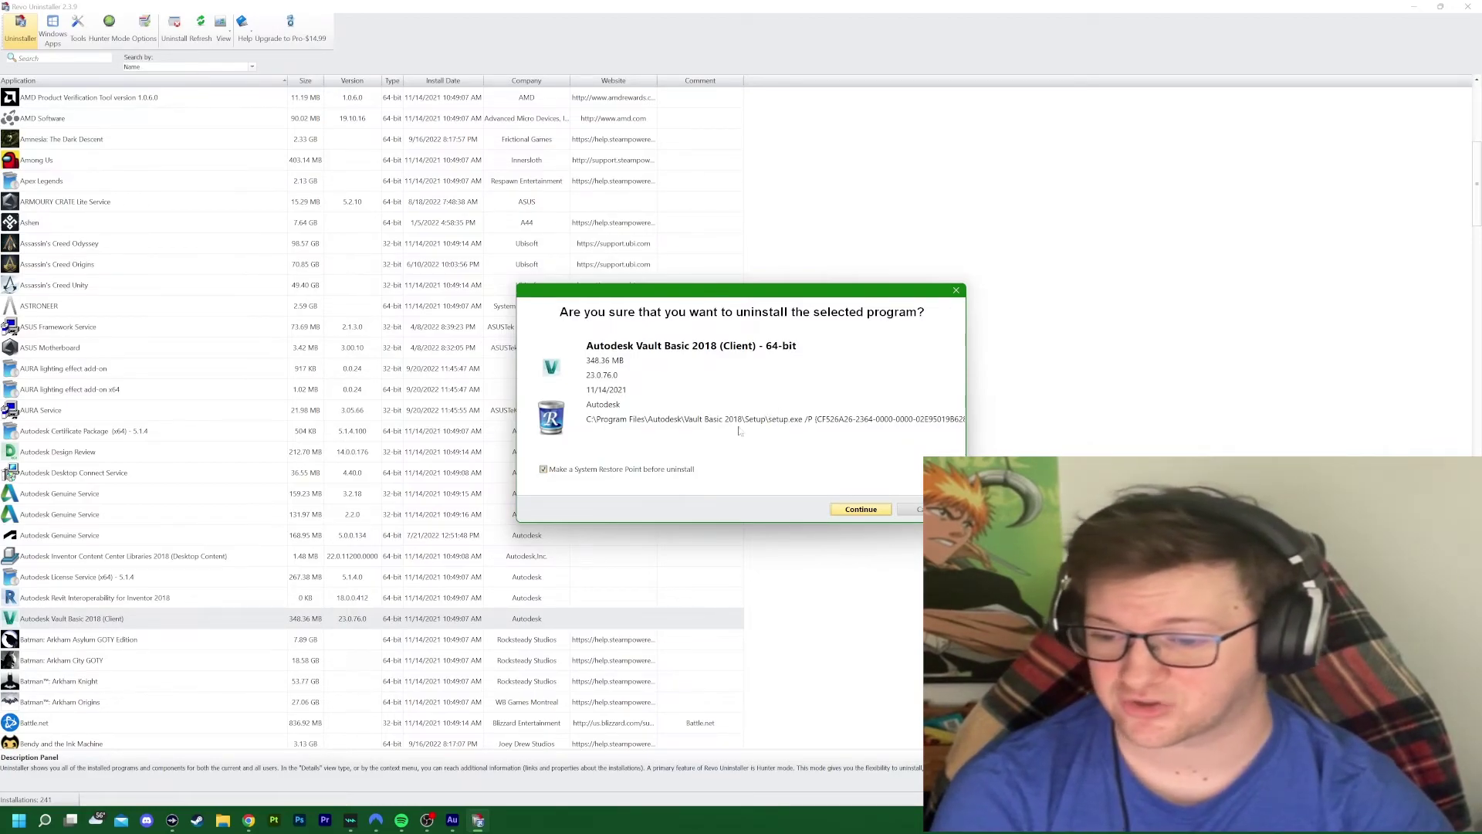
pyautogui.click(581, 469)
pyautogui.click(849, 508)
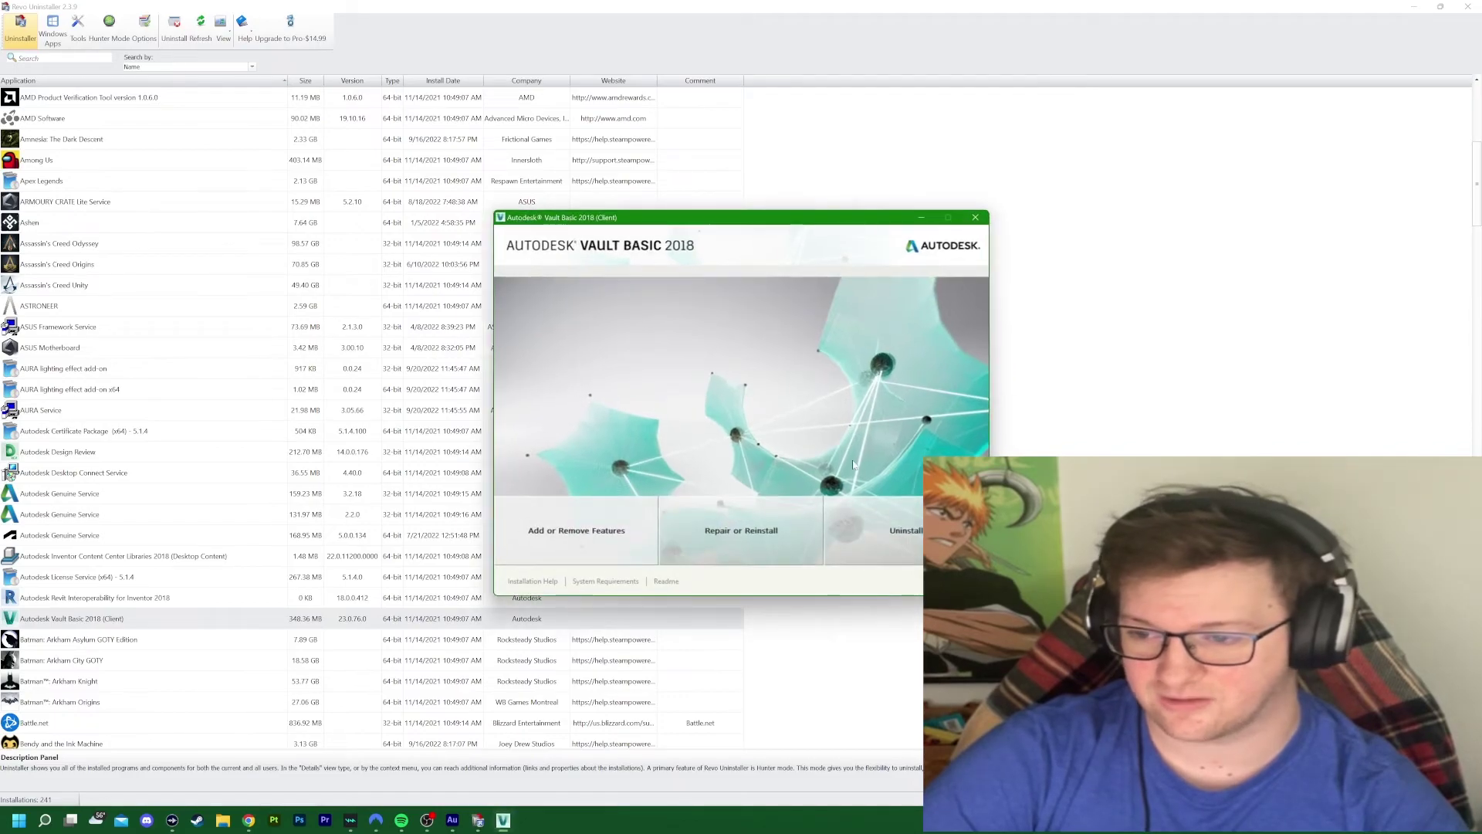
pyautogui.click(894, 528)
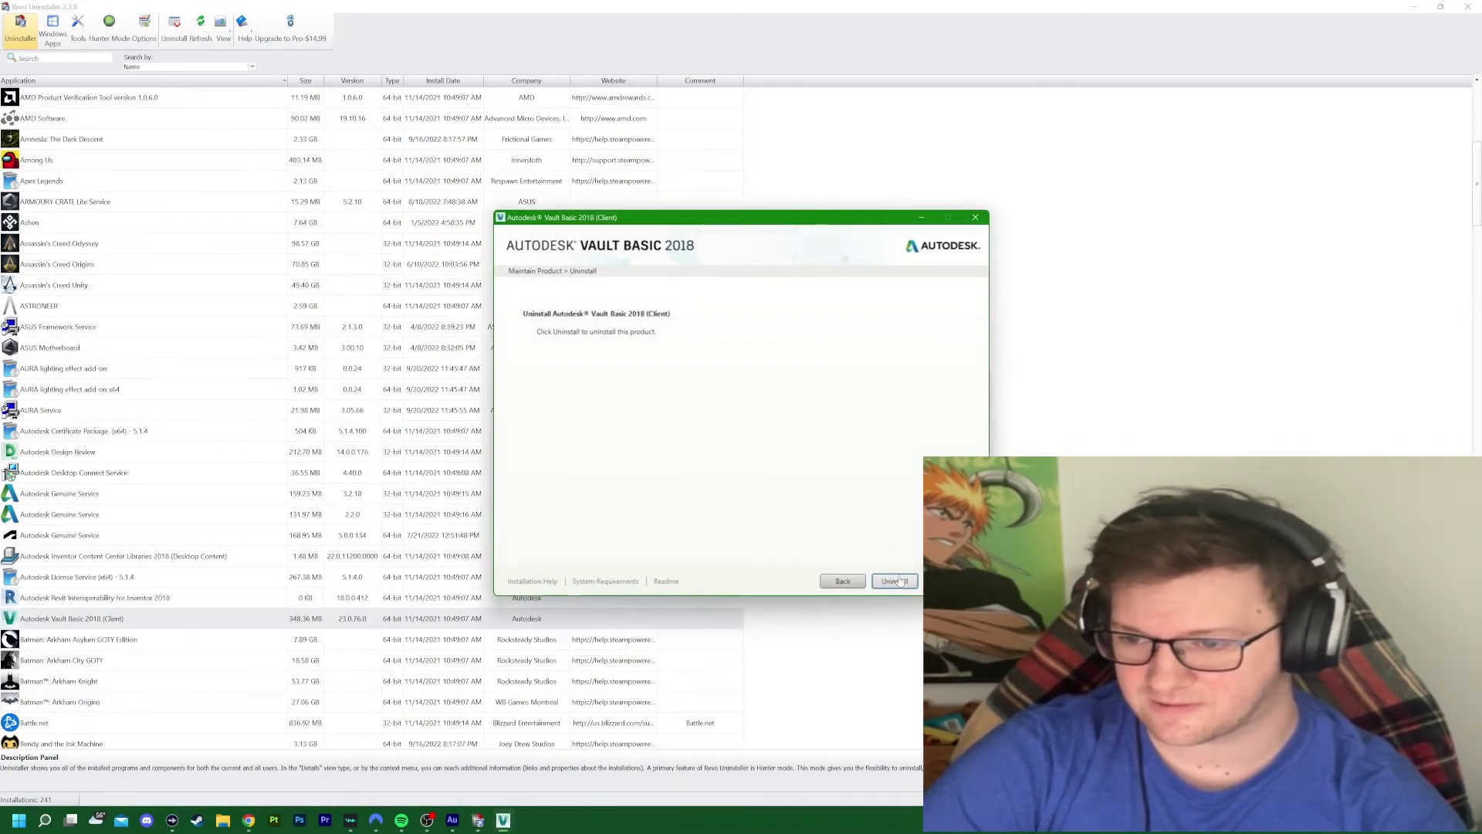
pyautogui.press('Return')
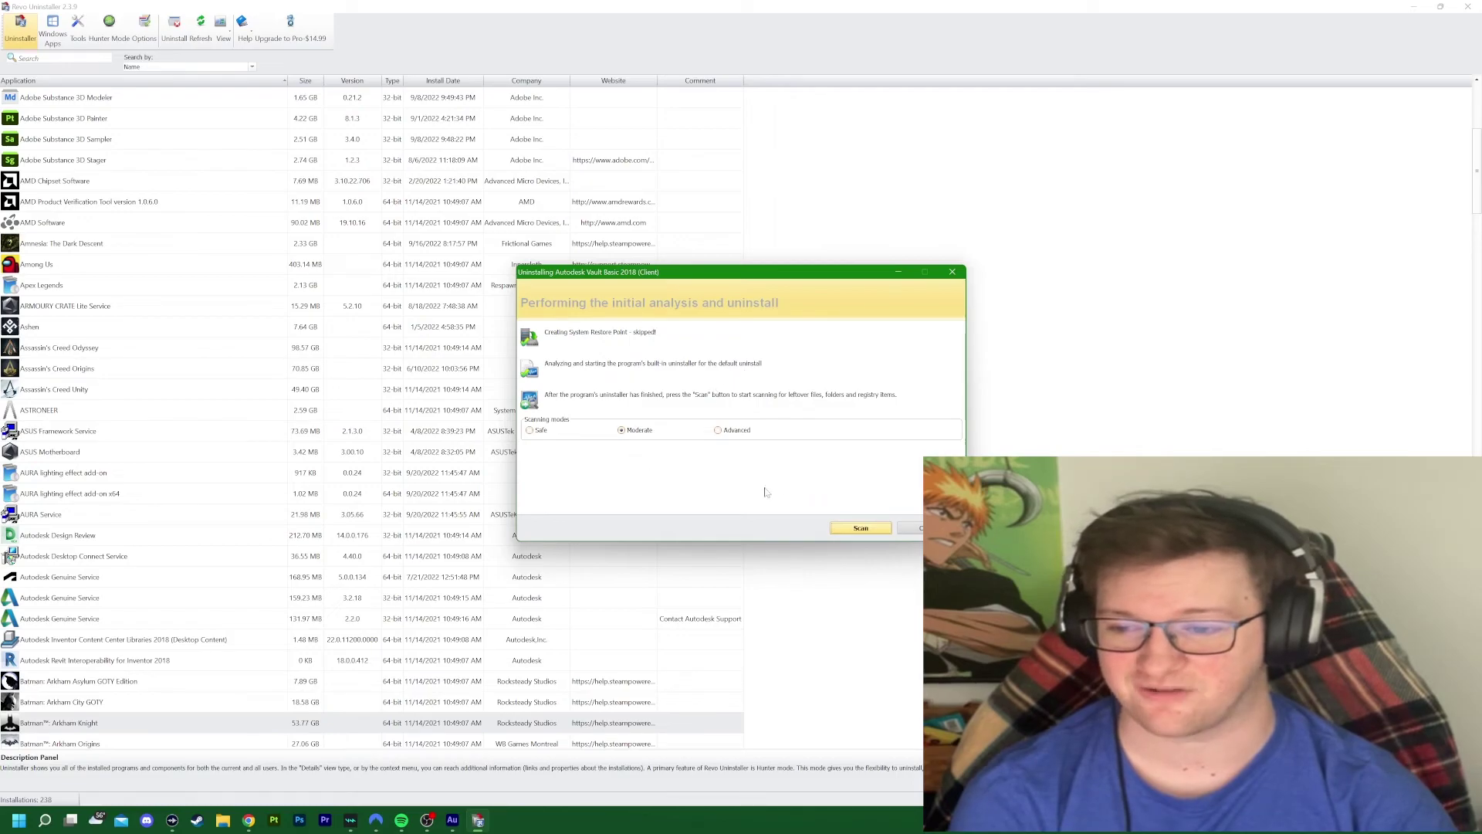
# Step: Scan for and delete all Vault Basic 2018 leftover files and folders, then minimize Revo
pyautogui.click(844, 528)
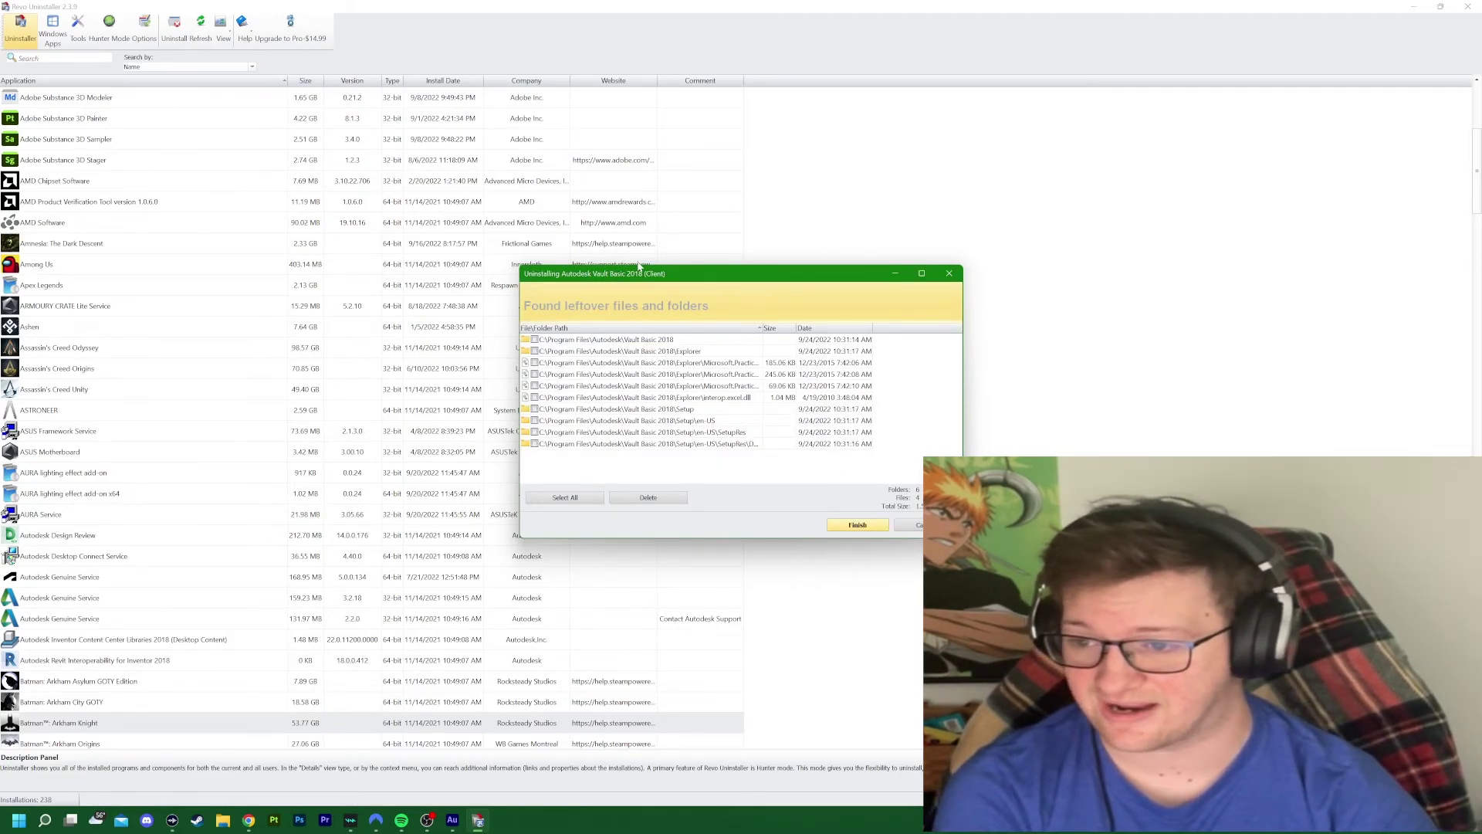
pyautogui.moveTo(646, 280); pyautogui.dragTo(647, 275)
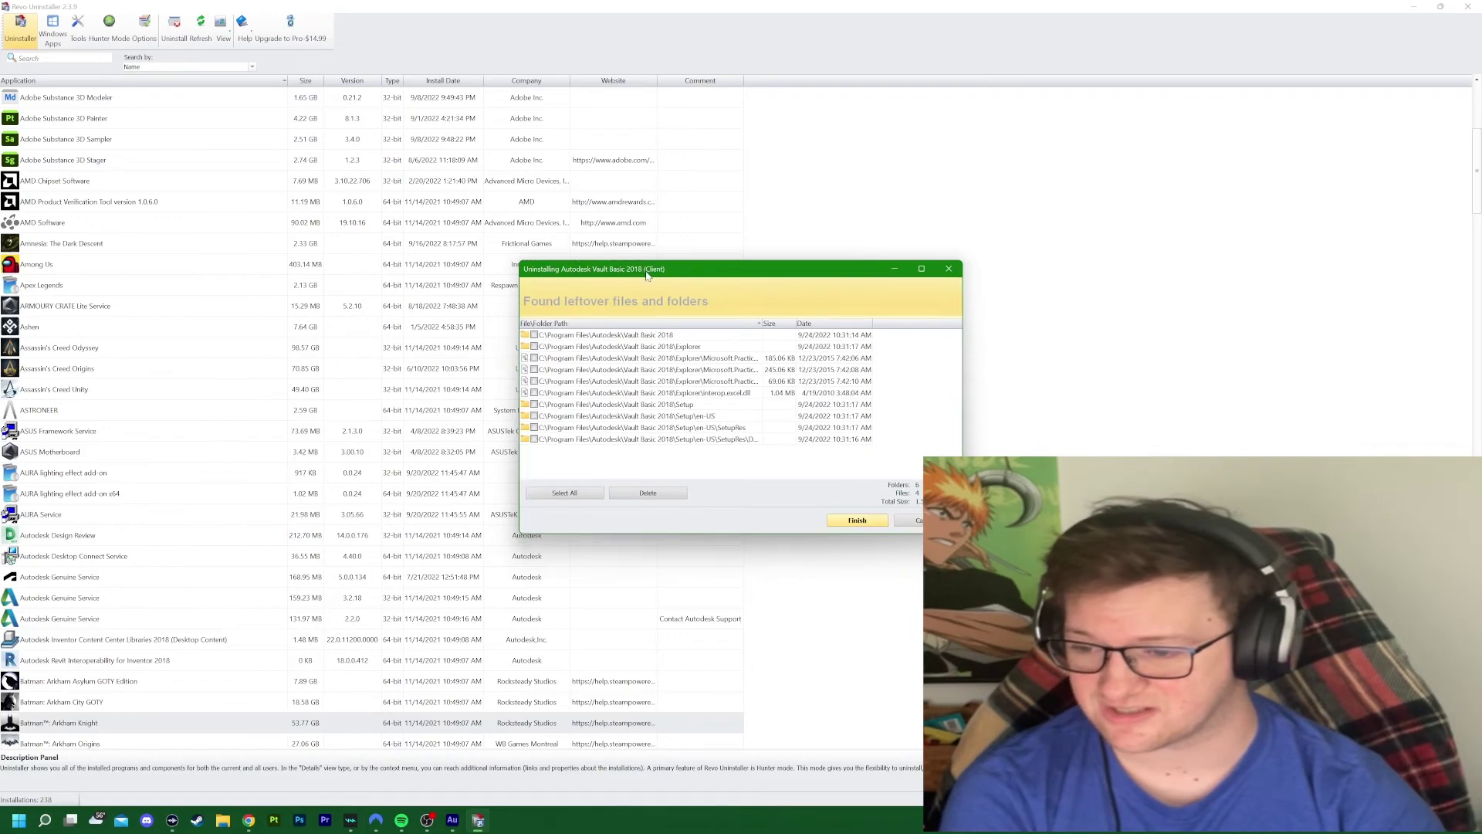
pyautogui.click(564, 492)
pyautogui.click(647, 492)
pyautogui.click(770, 428)
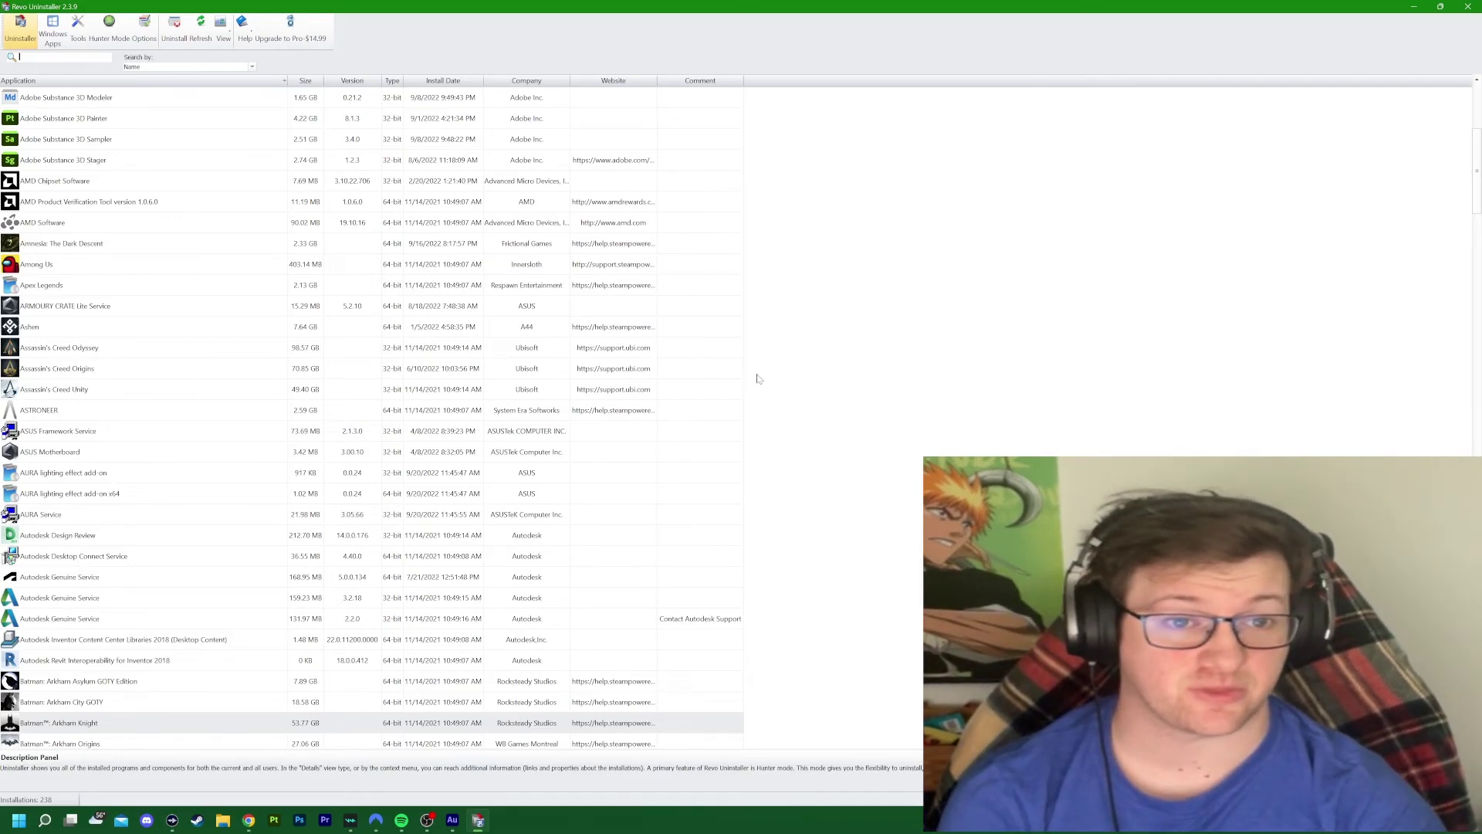
pyautogui.click(1411, 7)
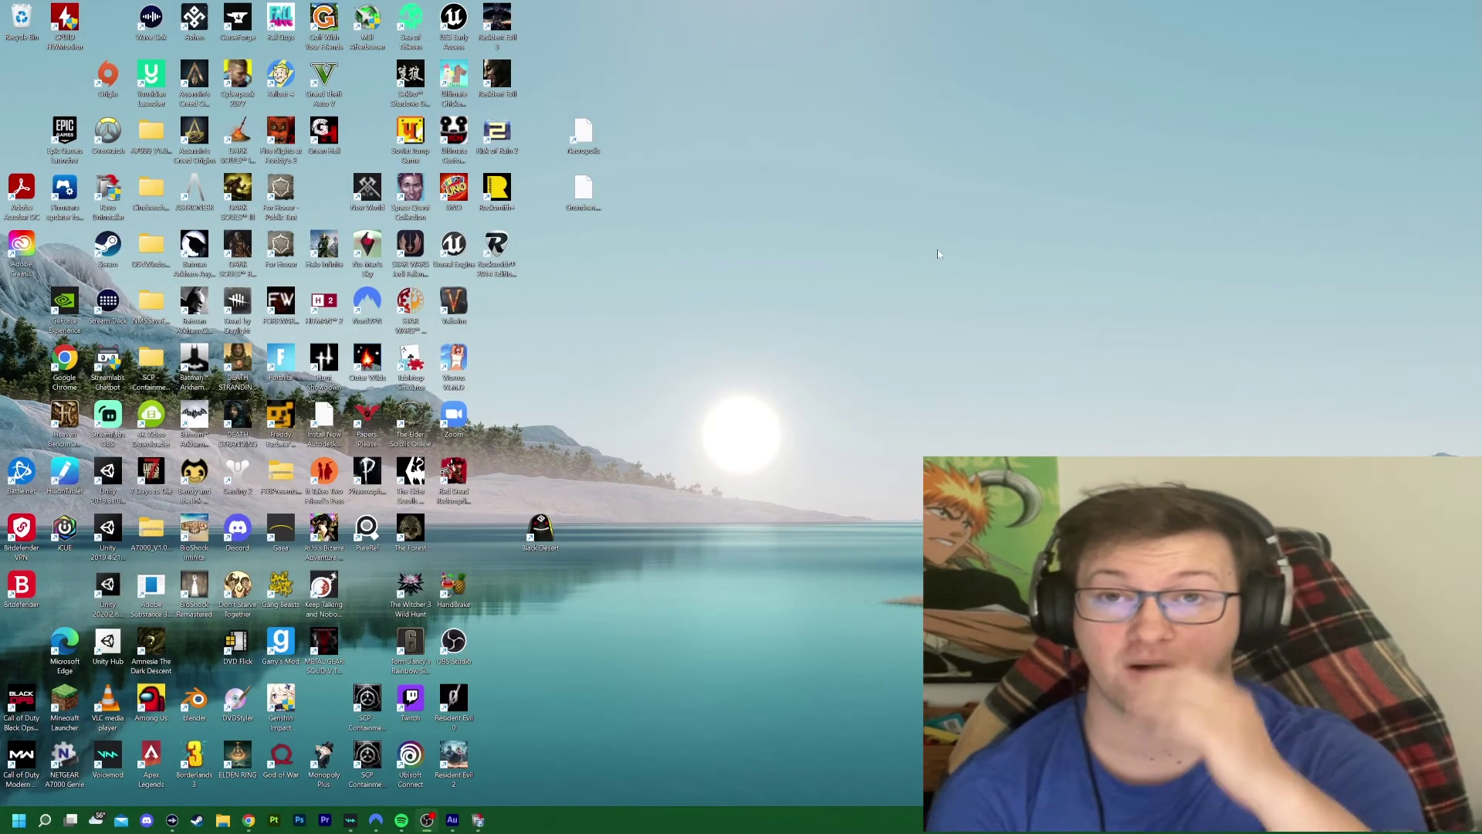